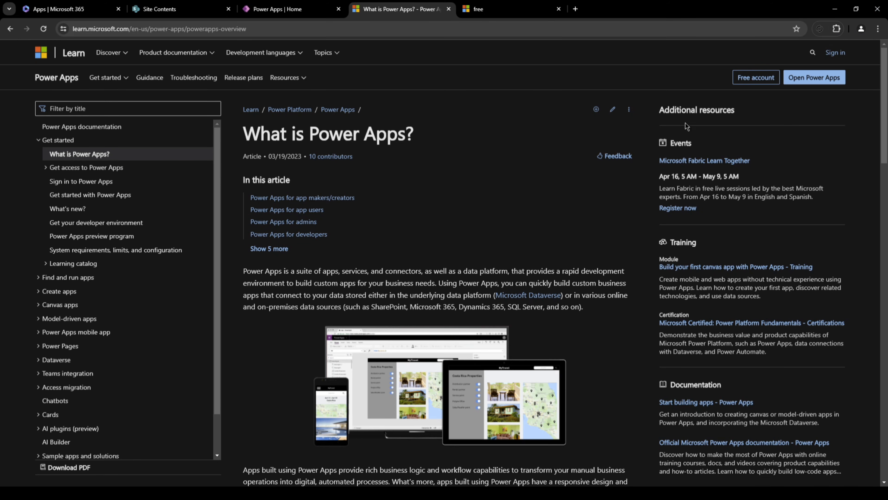
Step: Read through the "What is Power Apps?" article, including the introduction and the sections for app makers and app users
{"action": "scroll", "coordinate": [680, 137], "scroll_direction": "down", "scroll_amount": 2}
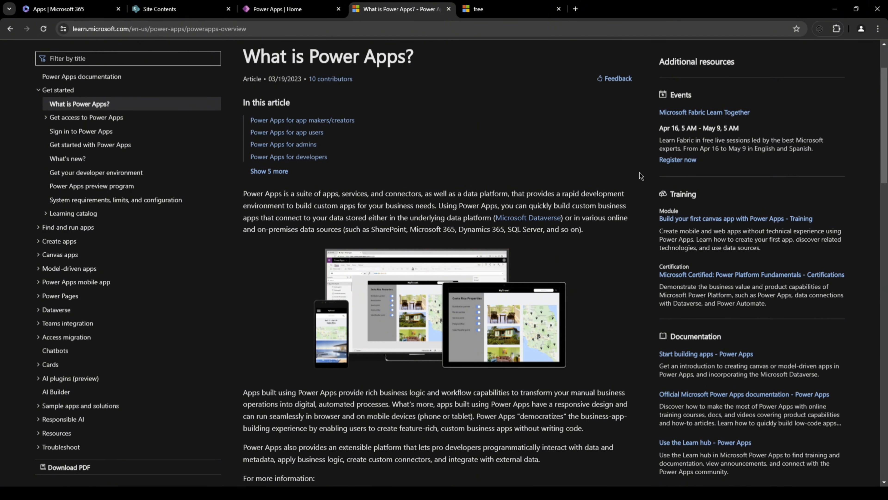
{"action": "scroll", "coordinate": [632, 180], "scroll_direction": "down", "scroll_amount": 2}
{"action": "scroll", "coordinate": [632, 180], "scroll_direction": "up", "scroll_amount": 2}
{"action": "scroll", "coordinate": [454, 210], "scroll_direction": "up", "scroll_amount": 3}
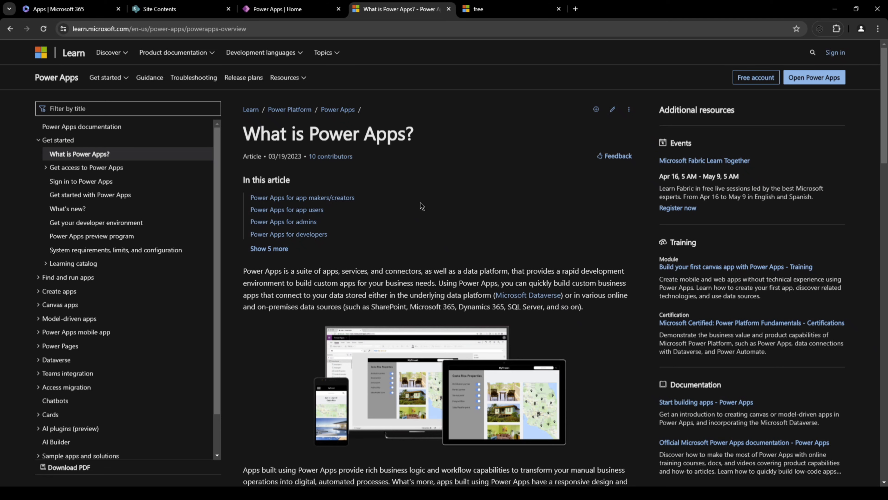
{"action": "scroll", "coordinate": [475, 197], "scroll_direction": "down", "scroll_amount": 3}
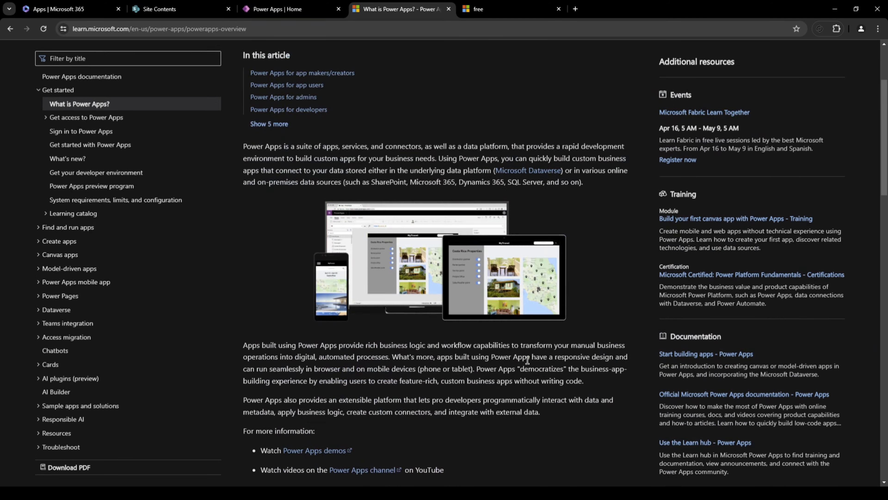
{"action": "scroll", "coordinate": [545, 361], "scroll_direction": "up", "scroll_amount": 3}
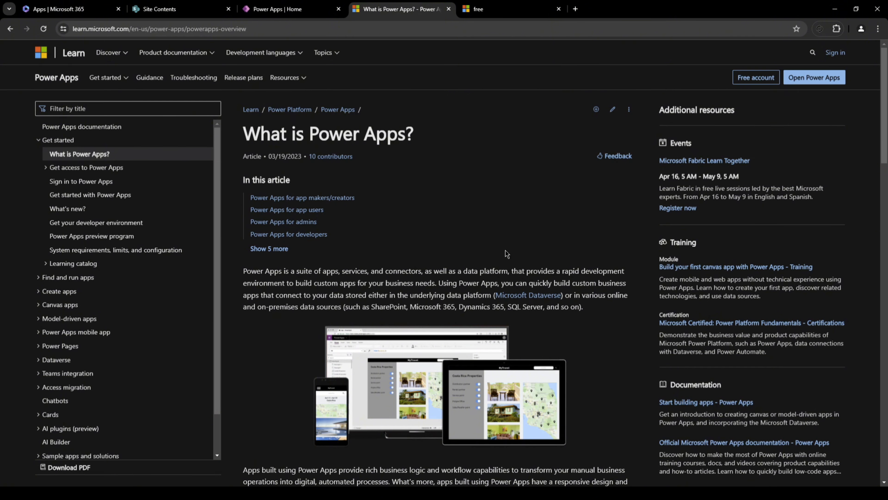
{"action": "scroll", "coordinate": [643, 314], "scroll_direction": "down", "scroll_amount": 8}
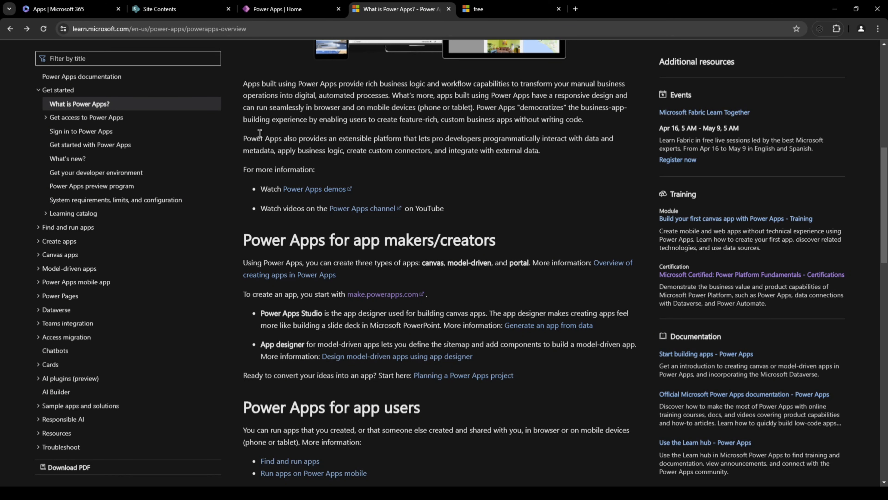
{"action": "scroll", "coordinate": [259, 133], "scroll_direction": "up", "scroll_amount": 10}
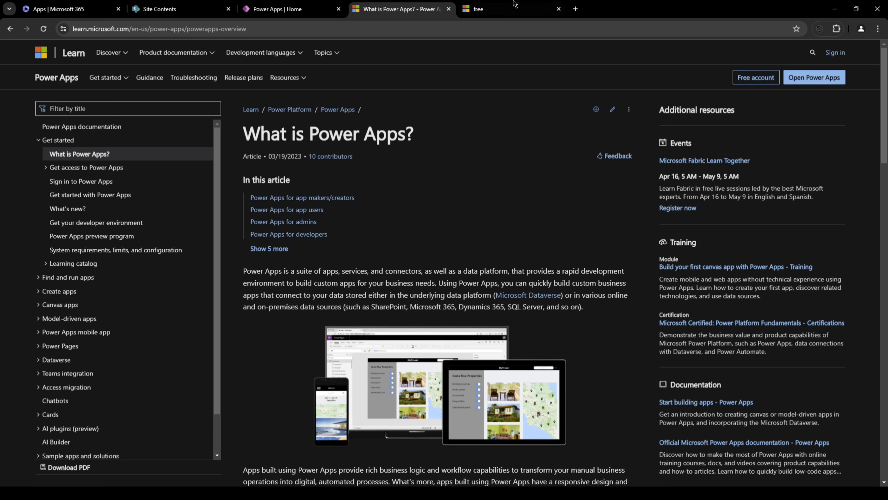
{"action": "left_click", "coordinate": [509, 10]}
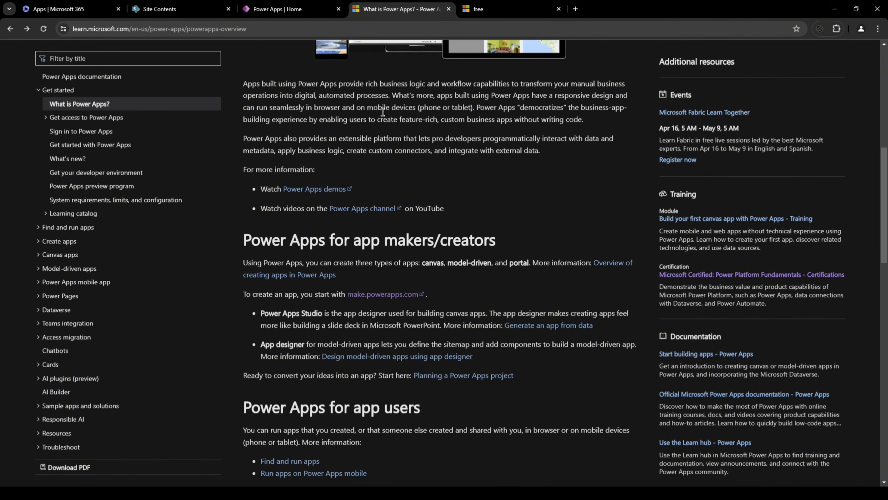
Step: Switch to the Power Apps maker portal and open the page for creating a new app
{"action": "left_click", "coordinate": [312, 9]}
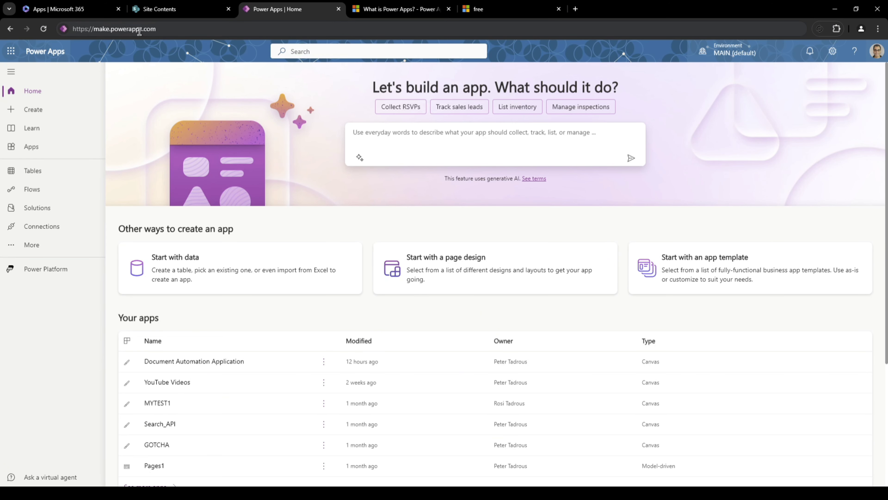
{"action": "left_click", "coordinate": [162, 31]}
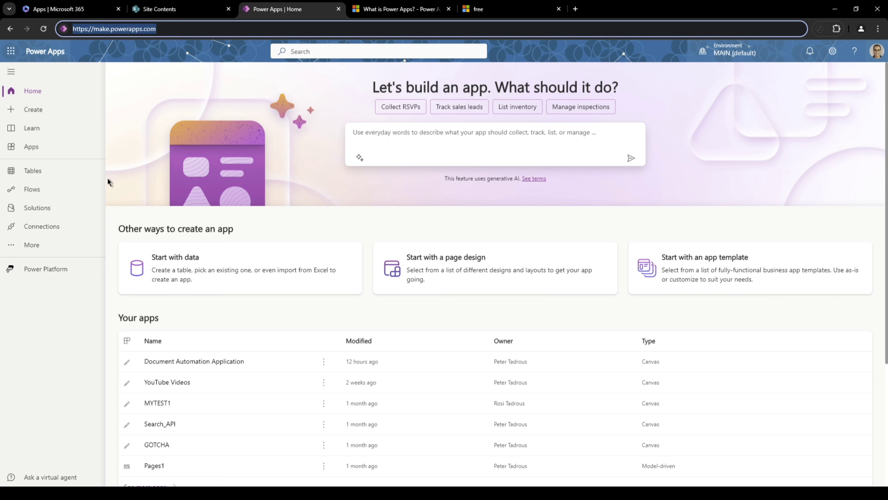
{"action": "left_click", "coordinate": [76, 323]}
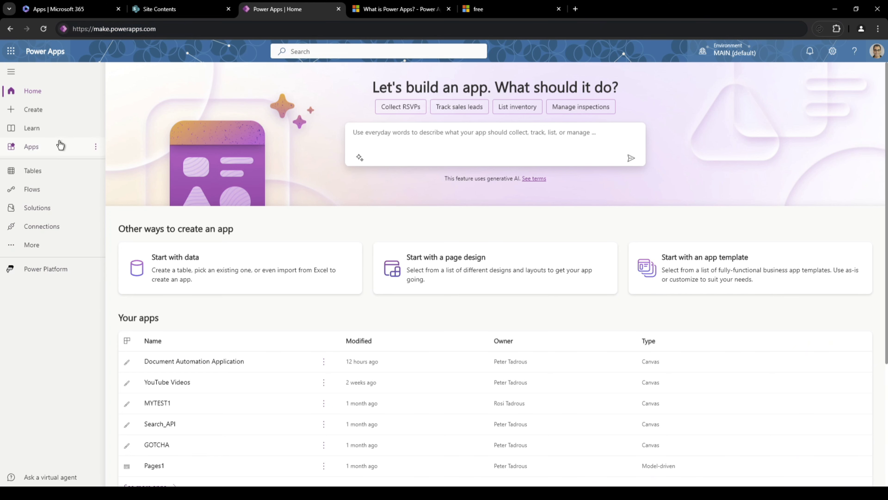
{"action": "left_click", "coordinate": [66, 116]}
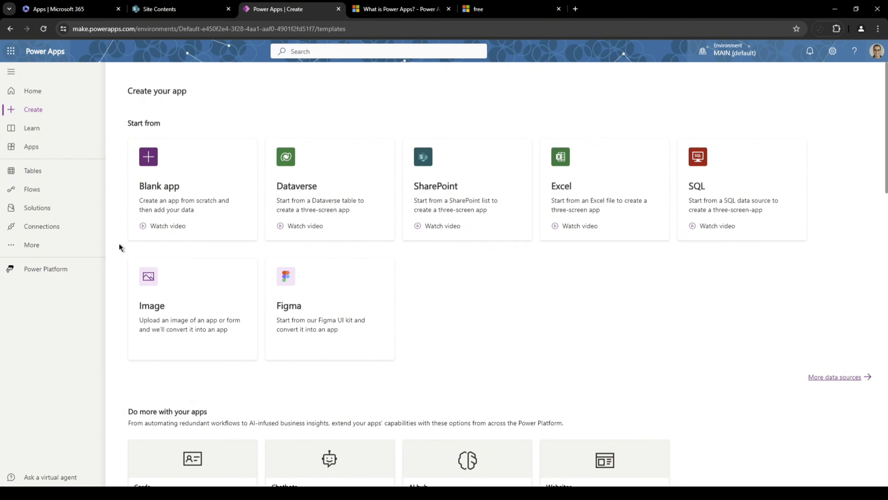
Step: Create a blank canvas app in Tablet format named "My 1st App"
{"action": "left_click", "coordinate": [197, 200]}
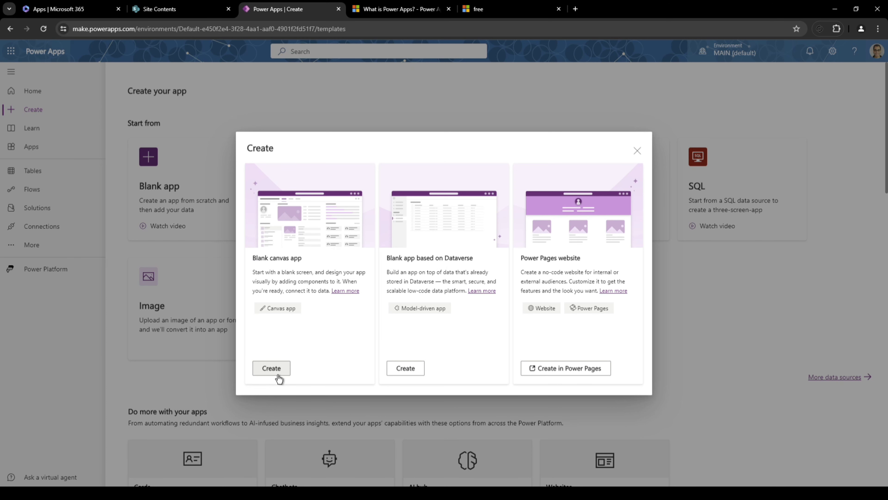
{"action": "left_click", "coordinate": [271, 368]}
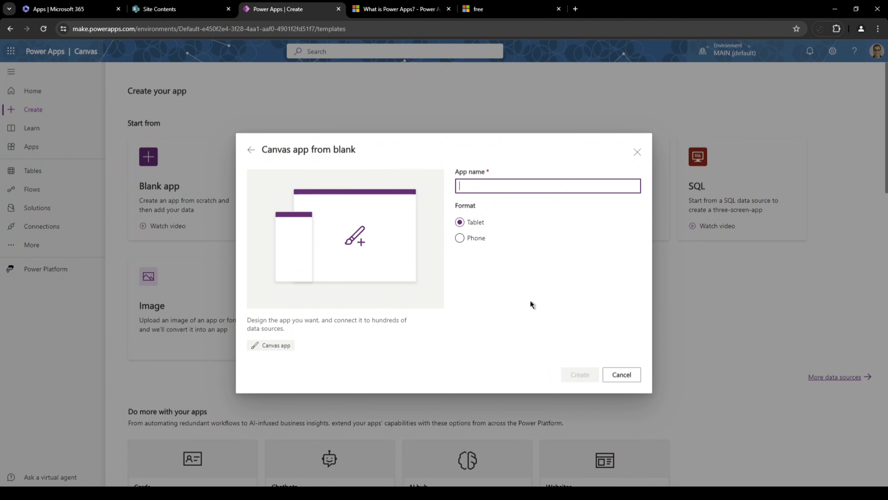
{"action": "type", "text": "C"}
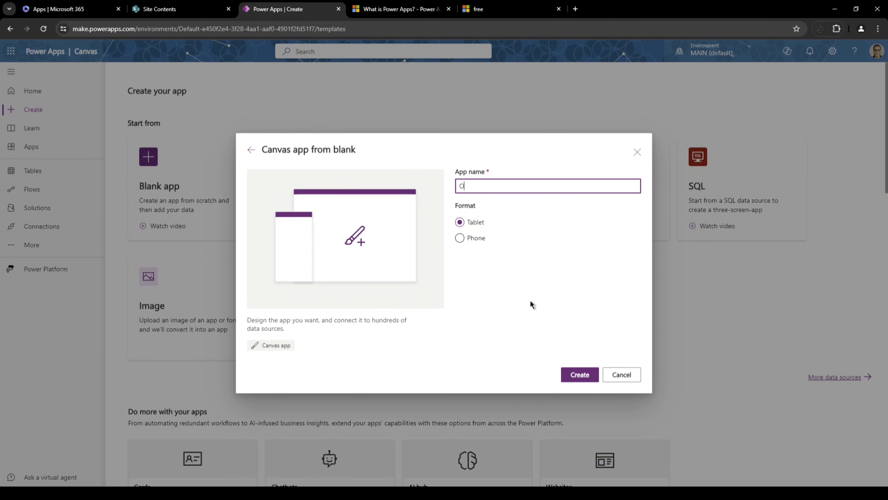
{"action": "key", "text": "BackSpace"}
{"action": "type", "text": "My 1st App"}
{"action": "left_click", "coordinate": [579, 374]}
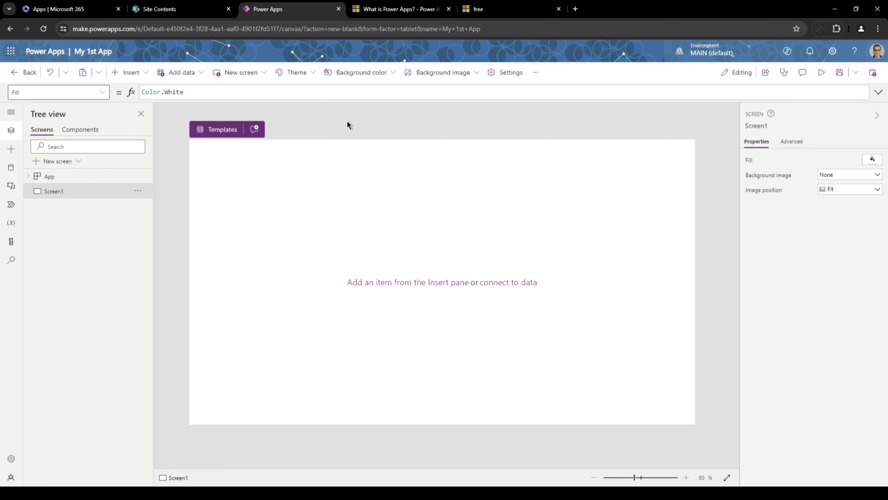
Step: Switch to Microsoft 365 and look through the app launcher and the full list of apps for SharePoint
{"action": "left_click", "coordinate": [185, 9]}
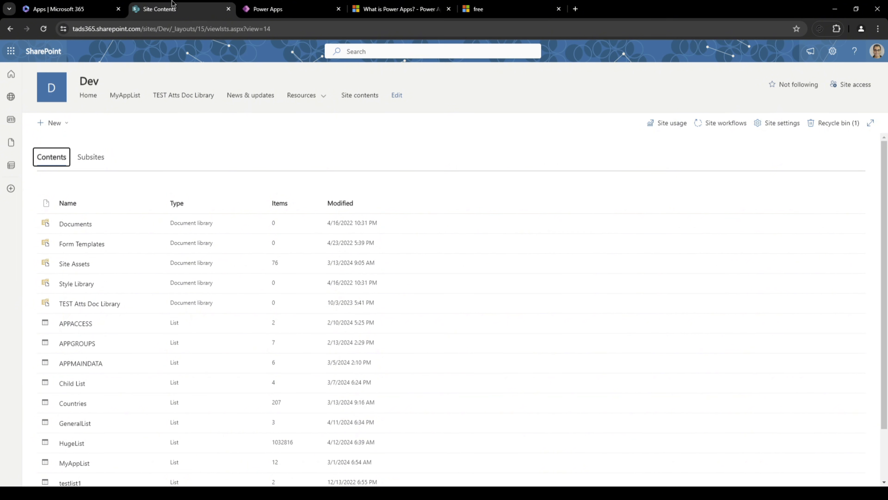
{"action": "left_click", "coordinate": [67, 12]}
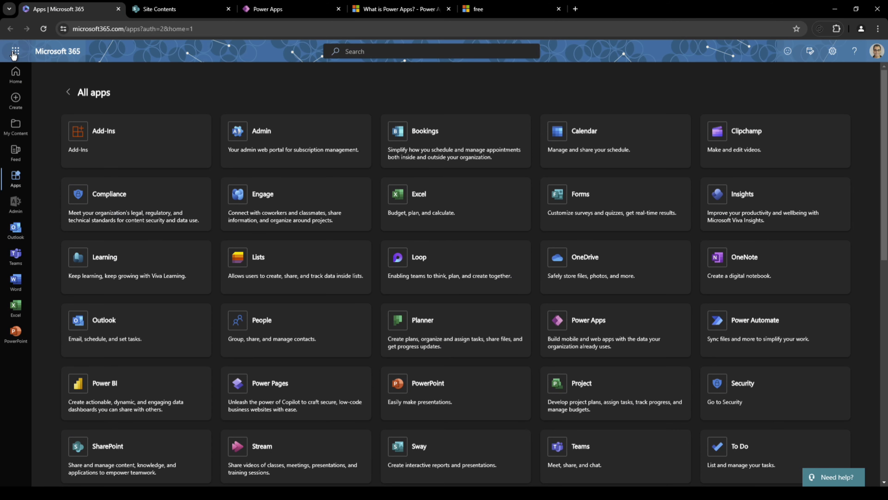
{"action": "left_click", "coordinate": [14, 53]}
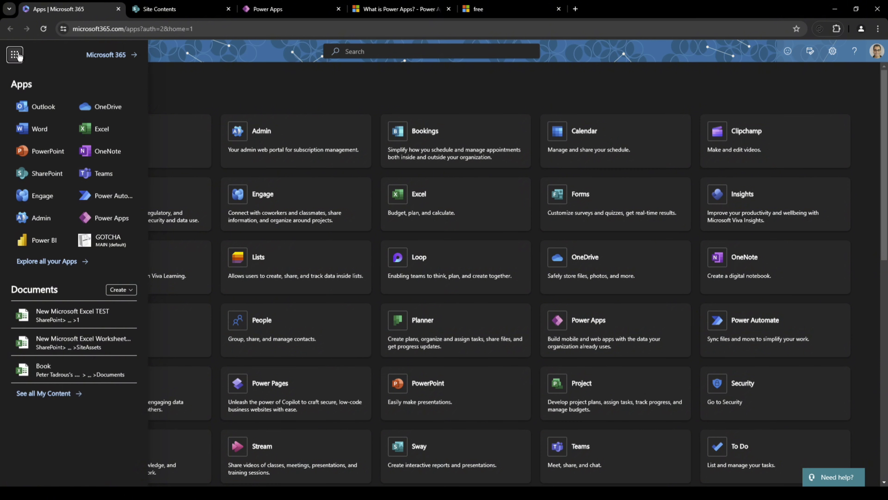
{"action": "left_click", "coordinate": [22, 54]}
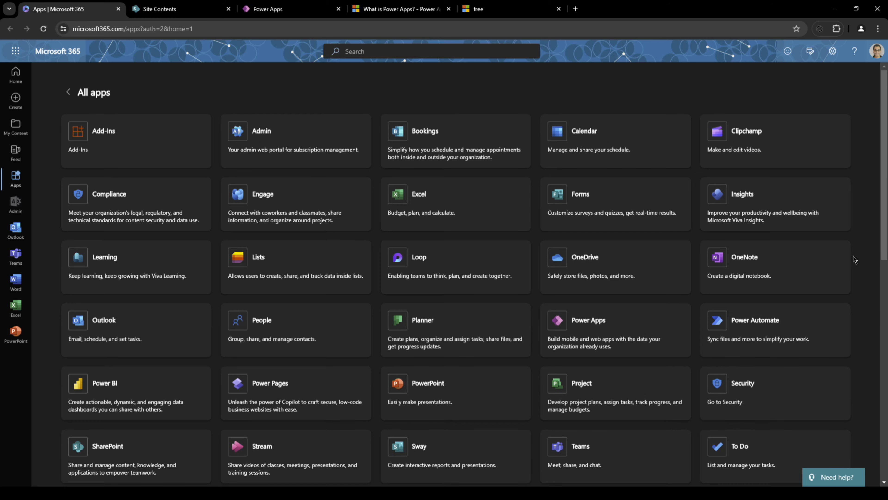
{"action": "scroll", "coordinate": [853, 259], "scroll_direction": "down", "scroll_amount": 2}
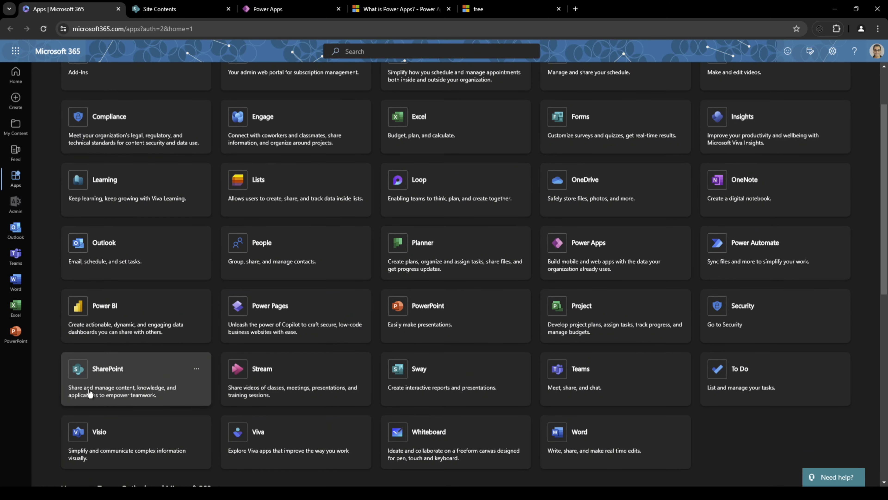
Step: Switch to the SharePoint Dev site and create a blank list named TEST that is excluded from site navigation
{"action": "left_click", "coordinate": [205, 8]}
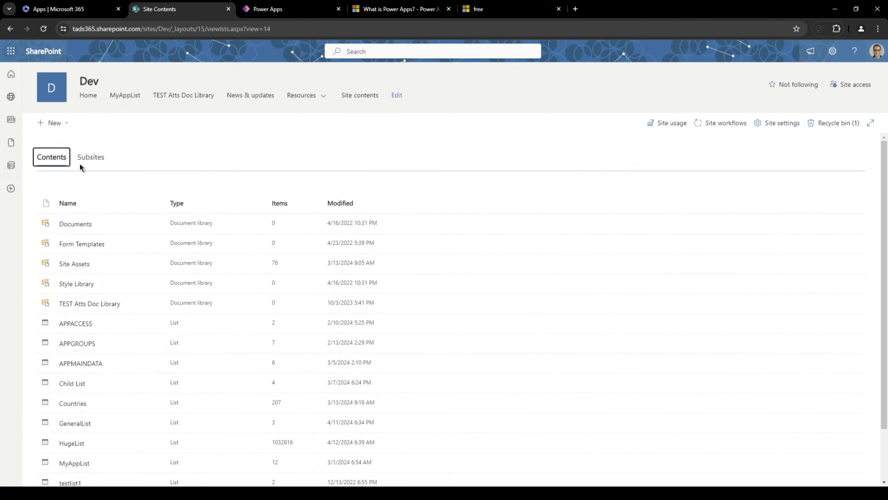
{"action": "left_click", "coordinate": [66, 124]}
{"action": "left_click", "coordinate": [71, 142]}
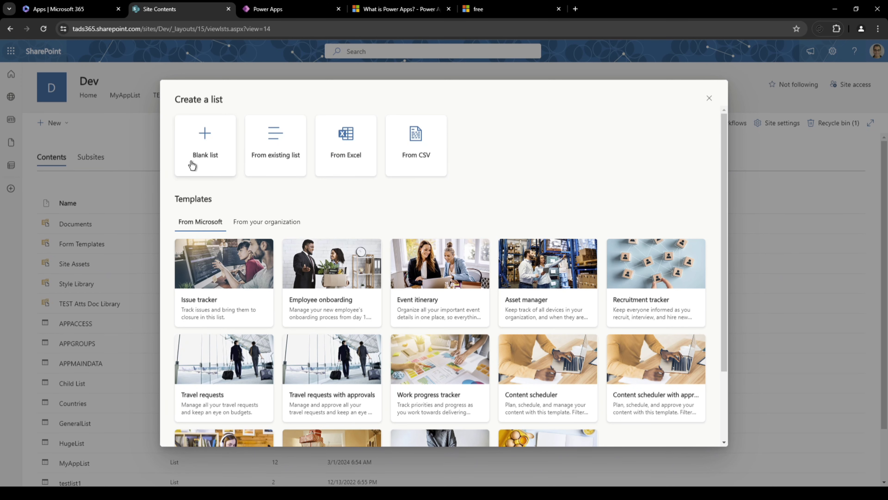
{"action": "left_click", "coordinate": [215, 167]}
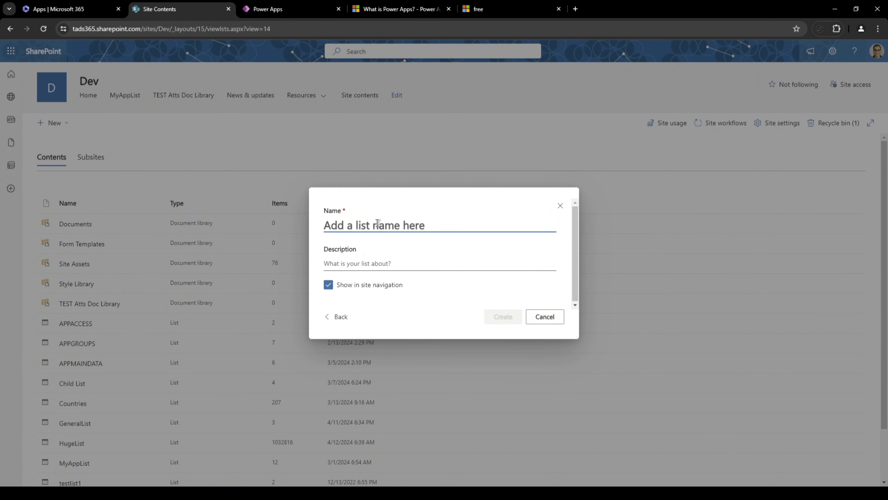
{"action": "type", "text": "TEST"}
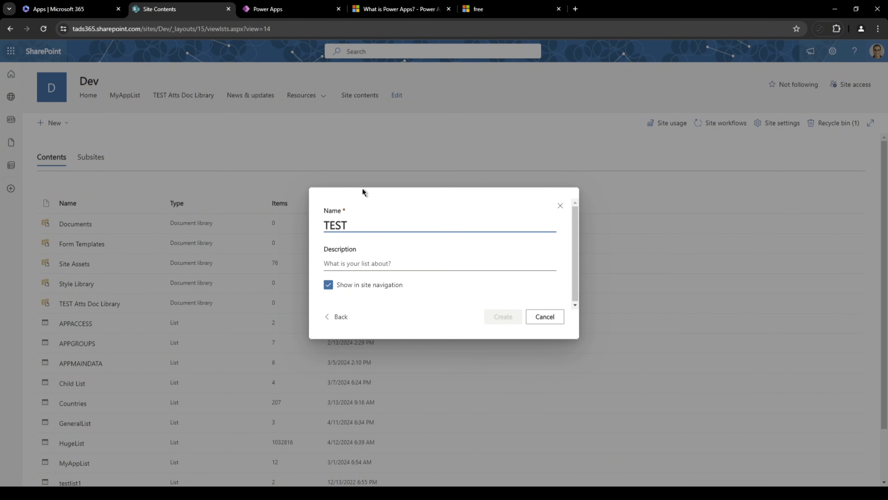
{"action": "left_click", "coordinate": [355, 301]}
{"action": "left_click", "coordinate": [386, 285]}
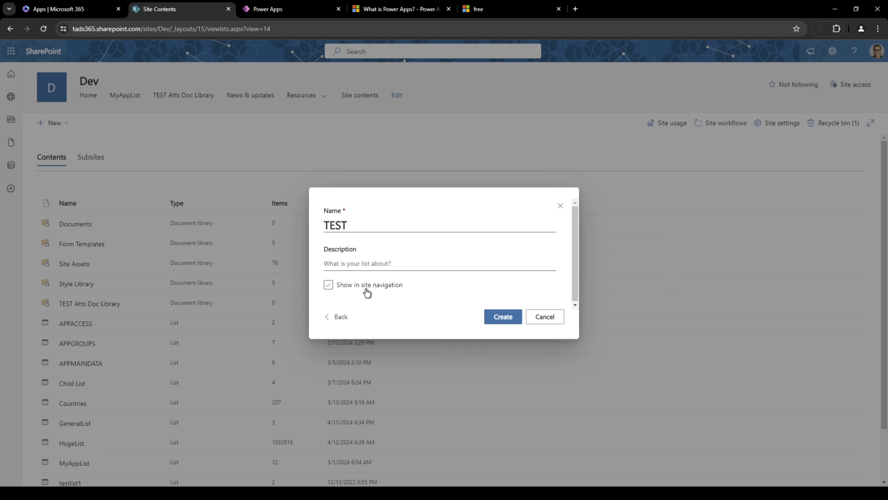
{"action": "left_click", "coordinate": [490, 323]}
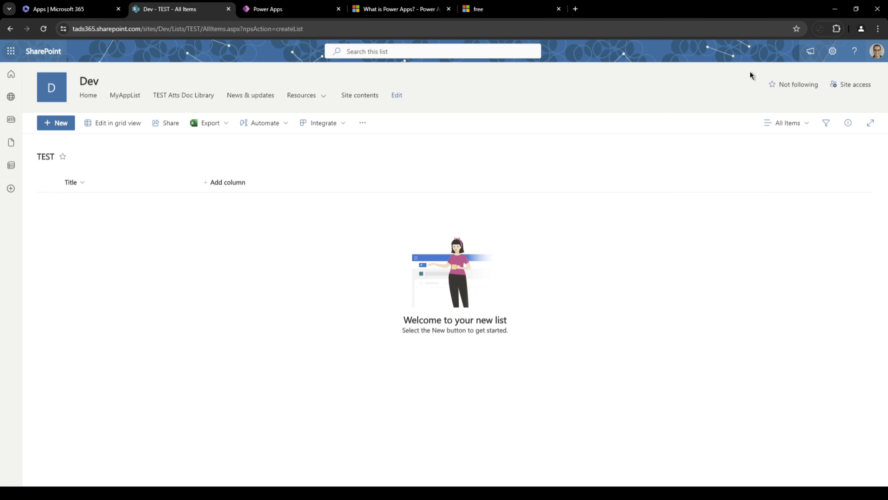
Step: Open the TEST list's settings and add a single line of text column named TEST1
{"action": "left_click", "coordinate": [838, 54]}
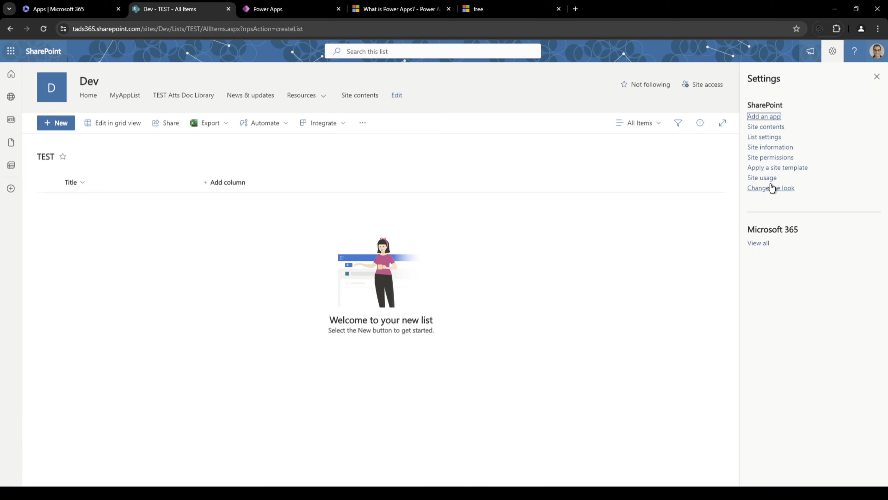
{"action": "left_click", "coordinate": [772, 139]}
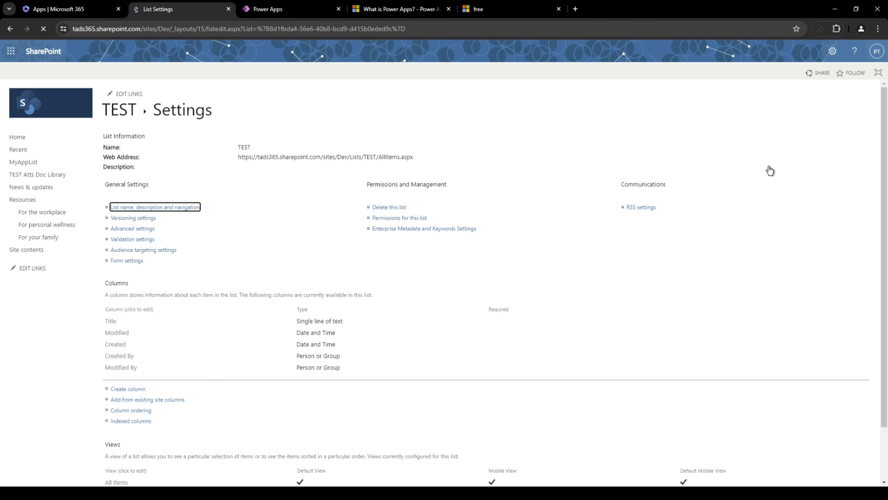
{"action": "scroll", "coordinate": [542, 281], "scroll_direction": "down", "scroll_amount": 2}
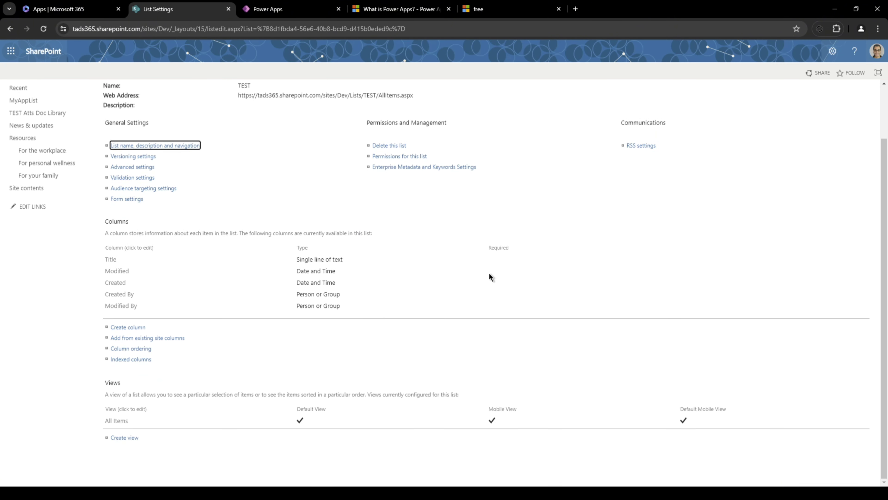
{"action": "left_click", "coordinate": [137, 328]}
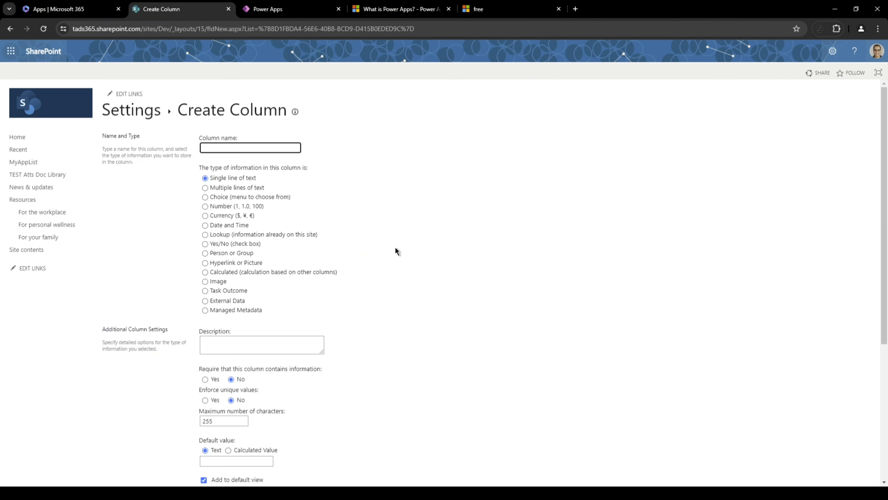
{"action": "type", "text": "TEST 1"}
{"action": "scroll", "coordinate": [765, 452], "scroll_direction": "down", "scroll_amount": 2}
{"action": "scroll", "coordinate": [765, 452], "scroll_direction": "down", "scroll_amount": 4}
{"action": "left_click", "coordinate": [814, 435]}
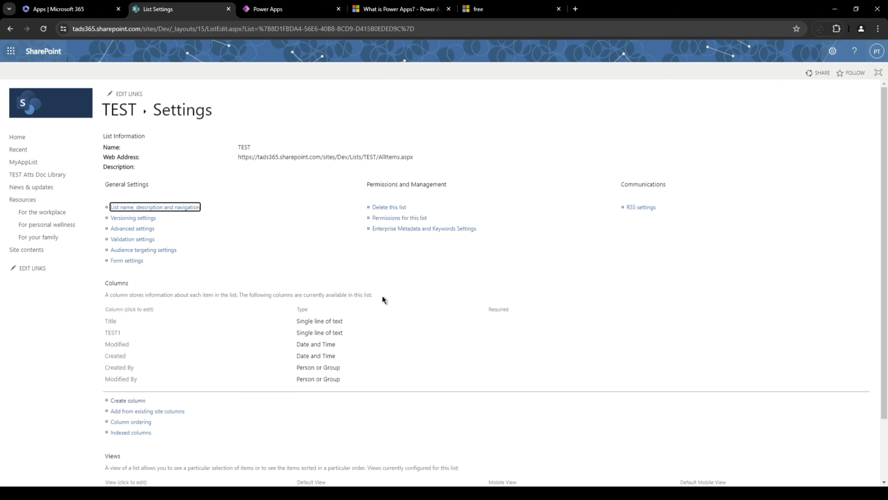
Step: Start a new column in the TEST list and examine the settings for single line of text, multiple lines of text and choice types
{"action": "scroll", "coordinate": [382, 295], "scroll_direction": "down", "scroll_amount": 3}
{"action": "scroll", "coordinate": [150, 216], "scroll_direction": "up", "scroll_amount": 3}
{"action": "left_click", "coordinate": [128, 402]}
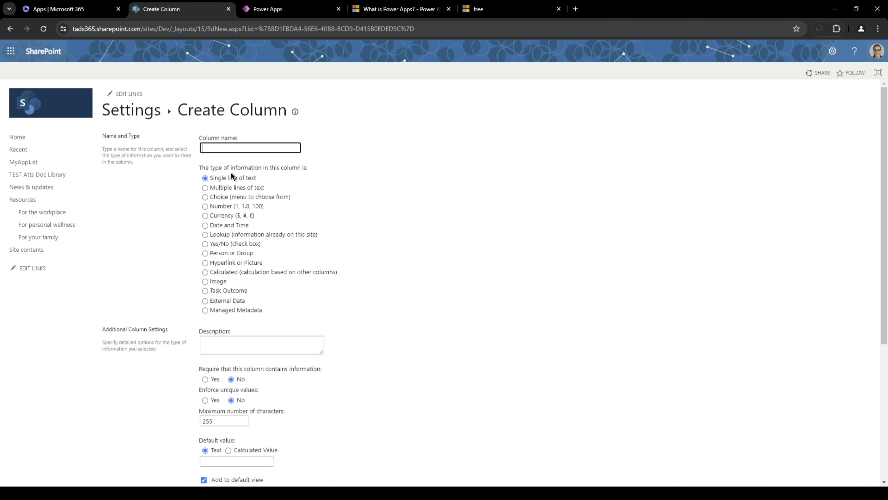
{"action": "left_click_drag", "start_coordinate": [189, 181], "coordinate": [260, 184]}
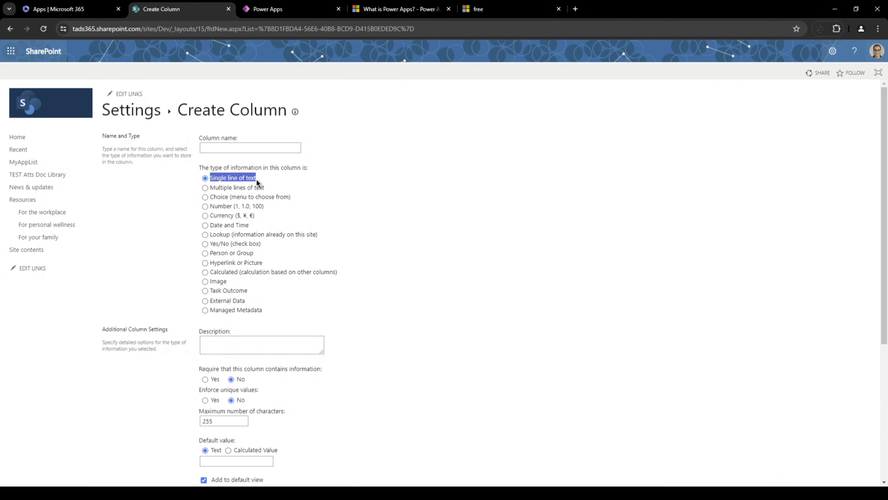
{"action": "left_click", "coordinate": [267, 187]}
{"action": "left_click", "coordinate": [257, 188]}
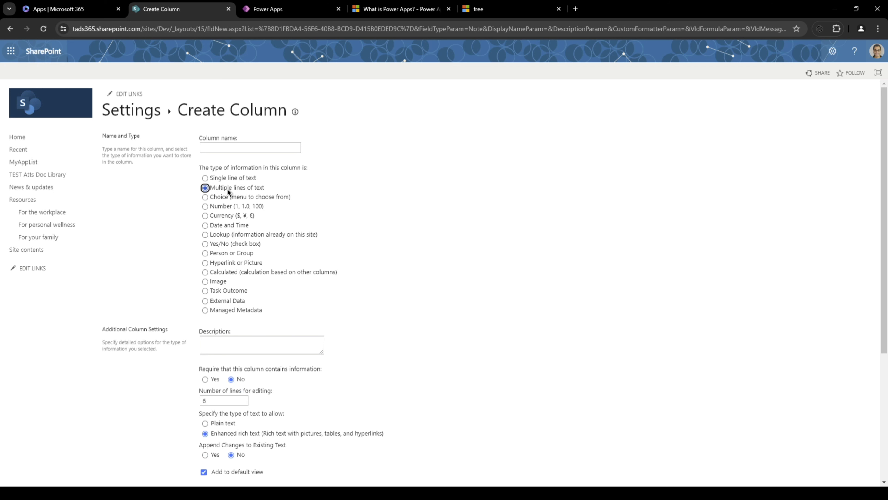
{"action": "left_click", "coordinate": [281, 198]}
{"action": "left_click_drag", "start_coordinate": [316, 197], "coordinate": [287, 199]}
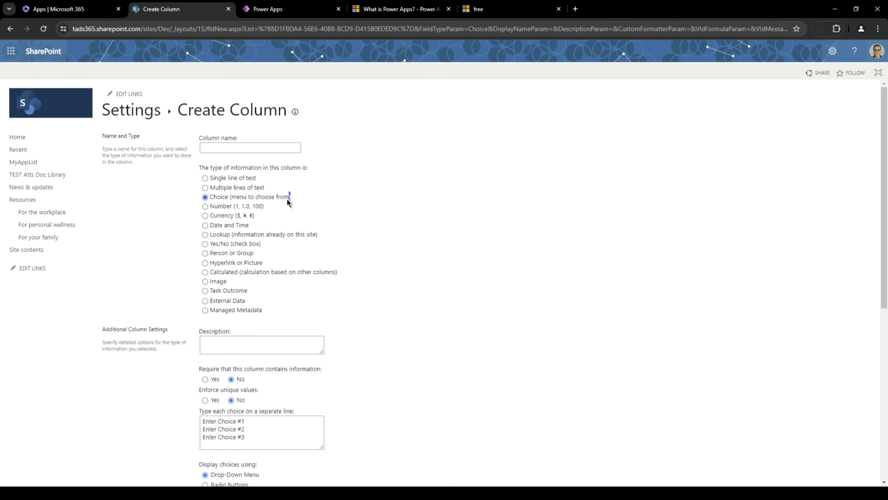
{"action": "left_click", "coordinate": [221, 200]}
{"action": "left_click", "coordinate": [244, 178]}
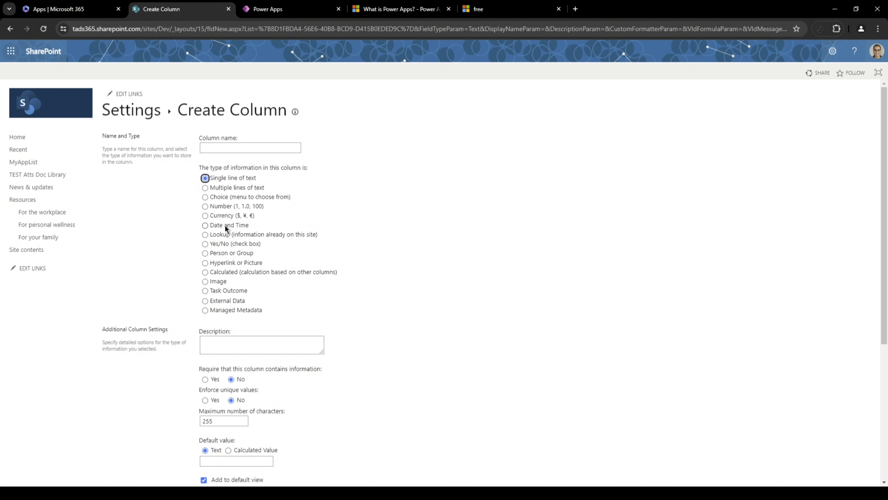
Step: Leave the new column form without saving and open GeneralList from the Dev site's contents
{"action": "scroll", "coordinate": [355, 228], "scroll_direction": "down", "scroll_amount": 5}
{"action": "left_click", "coordinate": [851, 438]}
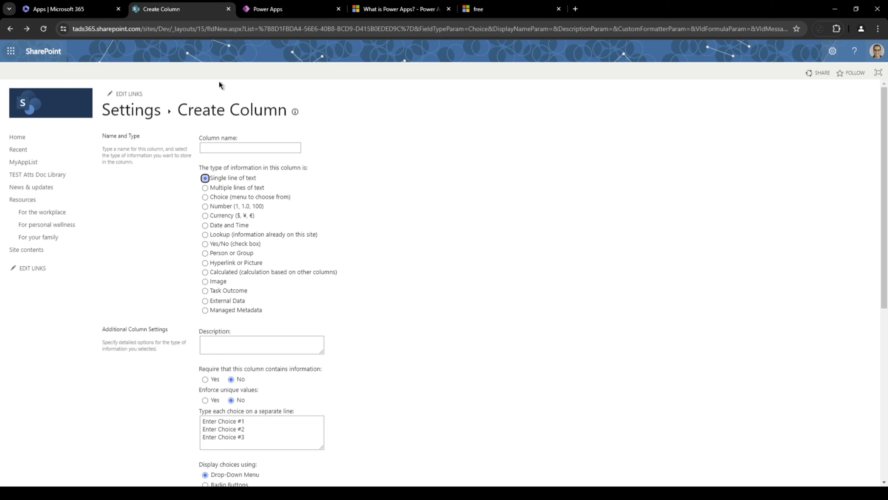
{"action": "scroll", "coordinate": [802, 412], "scroll_direction": "down", "scroll_amount": 5}
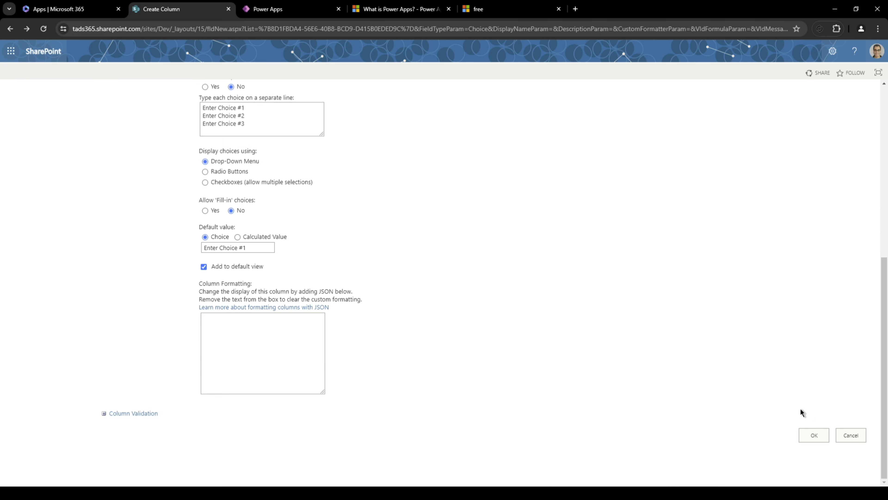
{"action": "left_click", "coordinate": [845, 430]}
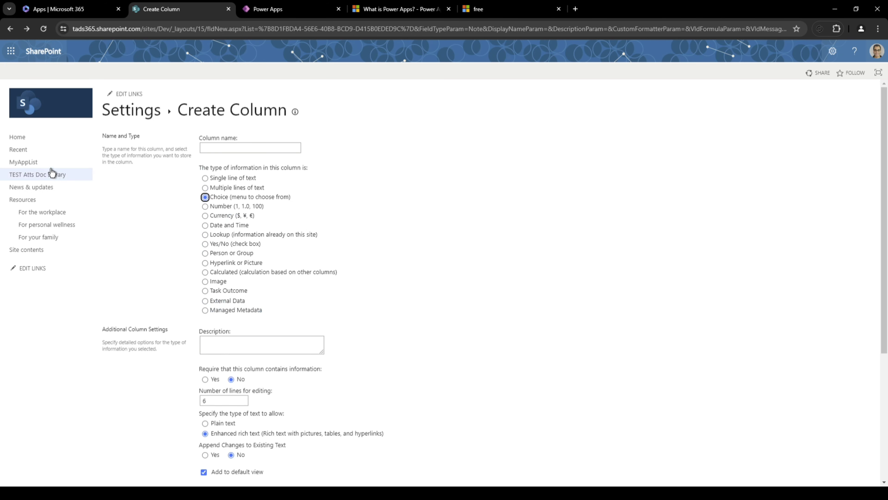
{"action": "left_click", "coordinate": [19, 250]}
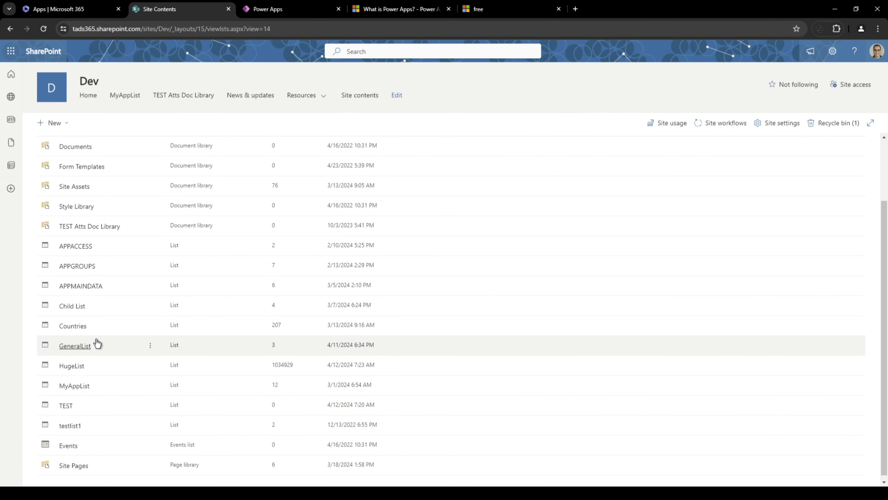
{"action": "left_click", "coordinate": [75, 349]}
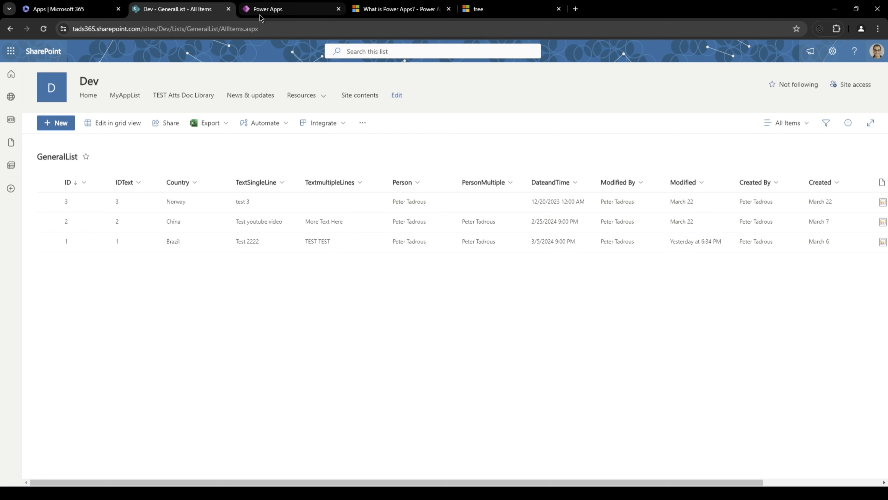
Step: Switch to Power Apps and look through the templates offered for a new screen without adding one
{"action": "left_click", "coordinate": [279, 10]}
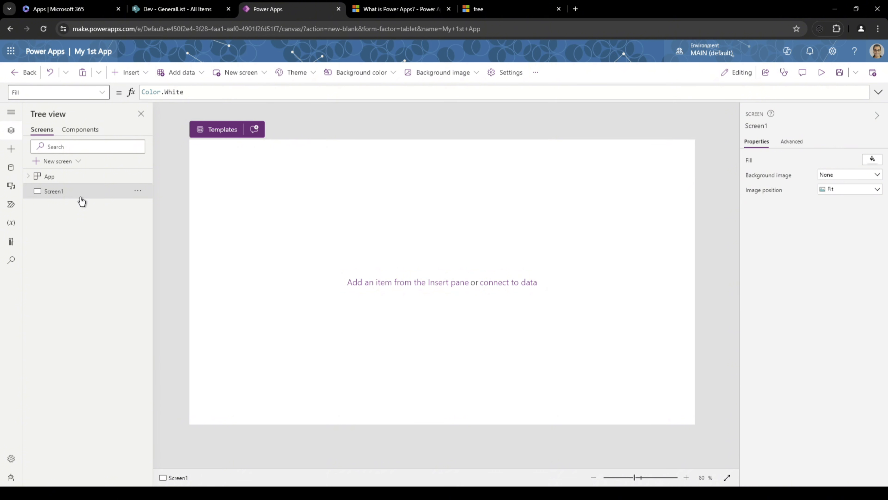
{"action": "left_click", "coordinate": [58, 162]}
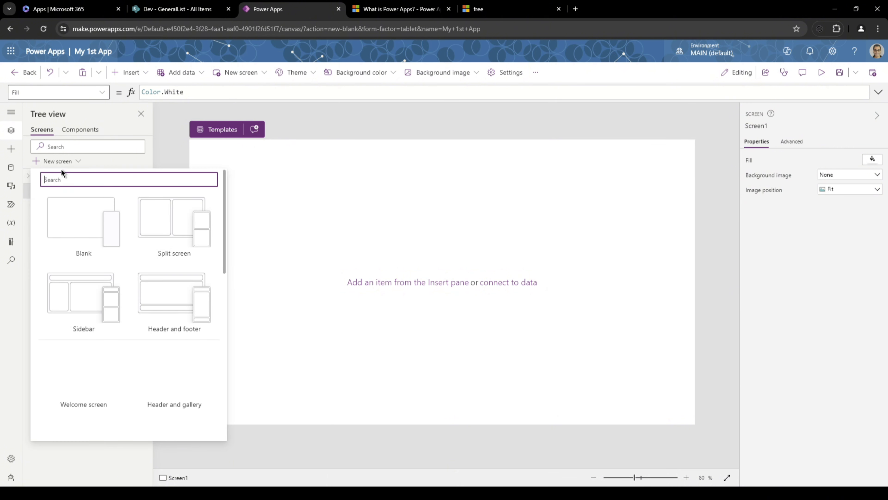
{"action": "scroll", "coordinate": [123, 282], "scroll_direction": "down", "scroll_amount": 6}
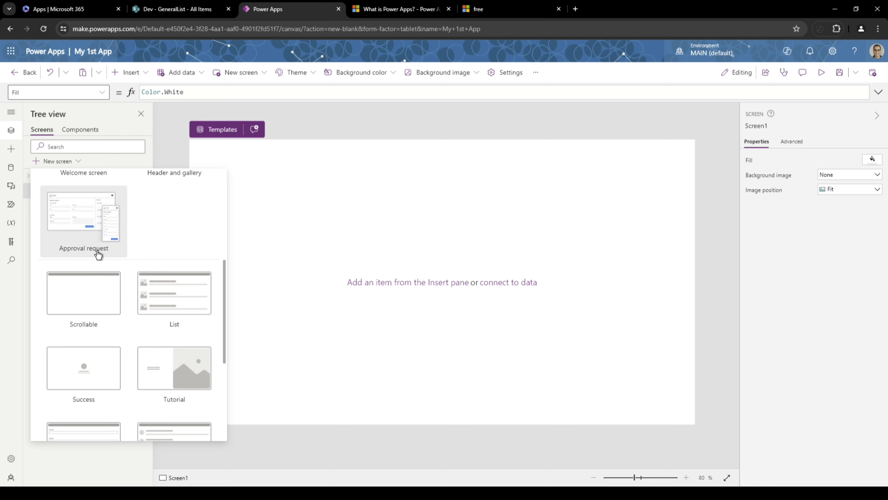
{"action": "scroll", "coordinate": [105, 267], "scroll_direction": "down", "scroll_amount": 2}
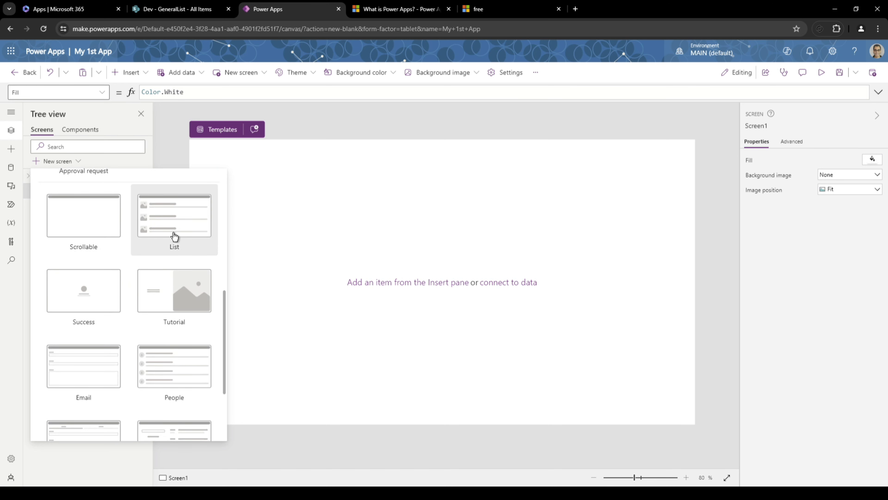
{"action": "scroll", "coordinate": [108, 295], "scroll_direction": "down", "scroll_amount": 2}
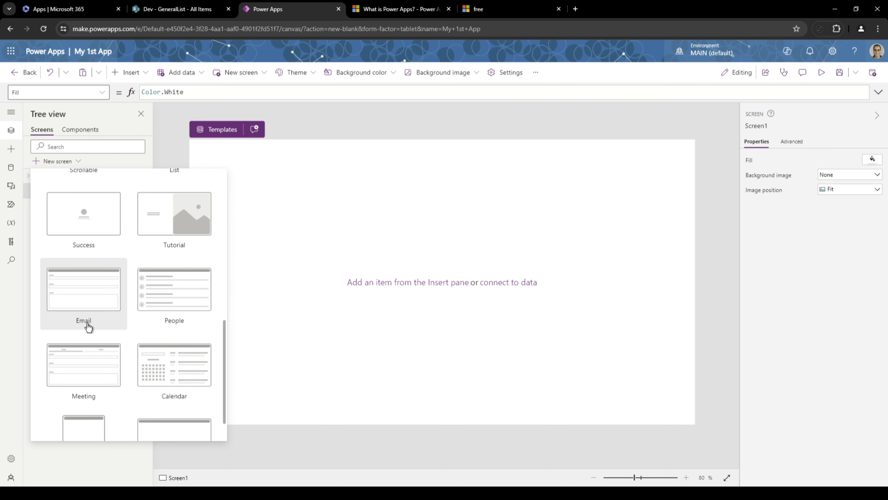
{"action": "scroll", "coordinate": [112, 319], "scroll_direction": "down", "scroll_amount": 1}
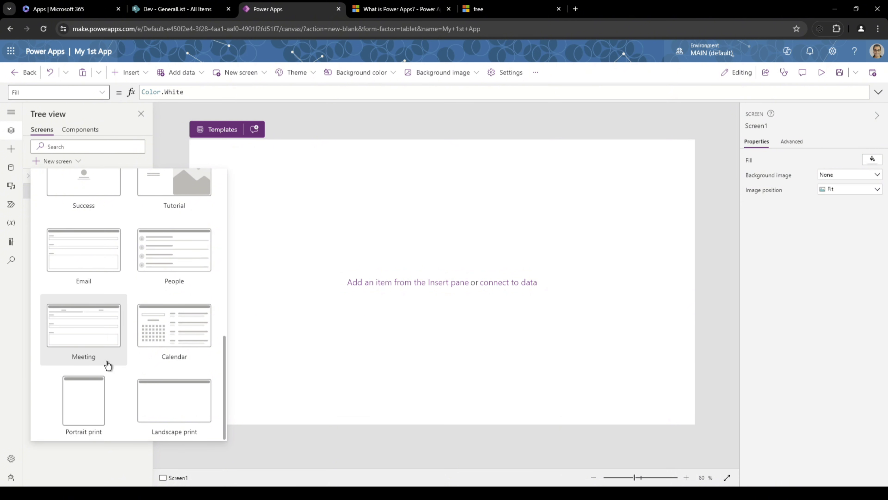
{"action": "scroll", "coordinate": [82, 329], "scroll_direction": "up", "scroll_amount": 15}
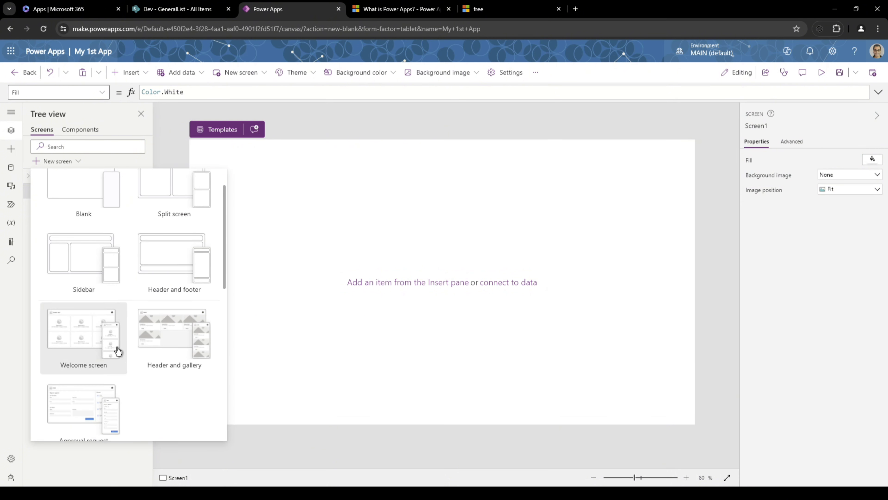
{"action": "left_click", "coordinate": [365, 122]}
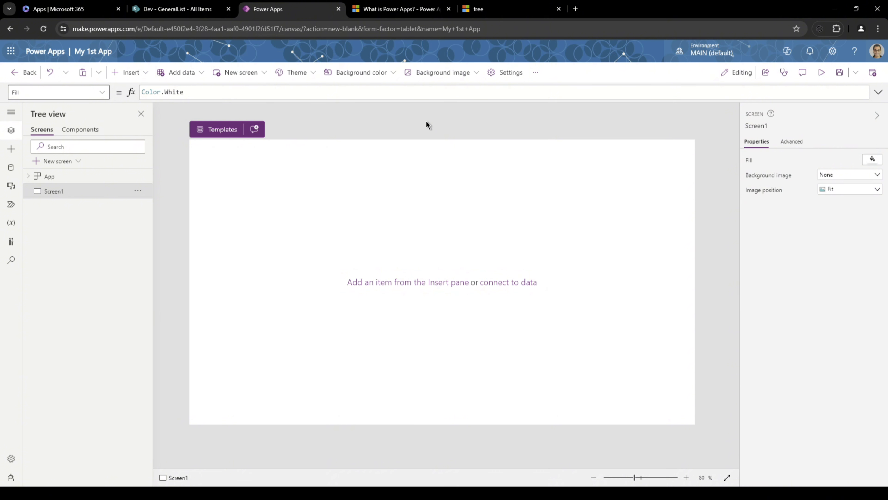
Step: Insert a vertical gallery on Screen1 and fit it to the canvas's left side at position 0, 0, about 557 wide and 768 high
{"action": "left_click", "coordinate": [137, 74]}
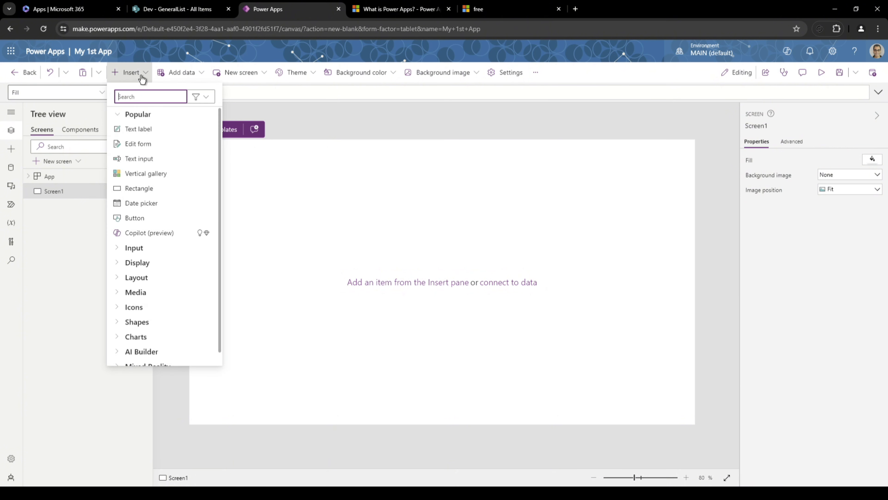
{"action": "left_click", "coordinate": [156, 173]}
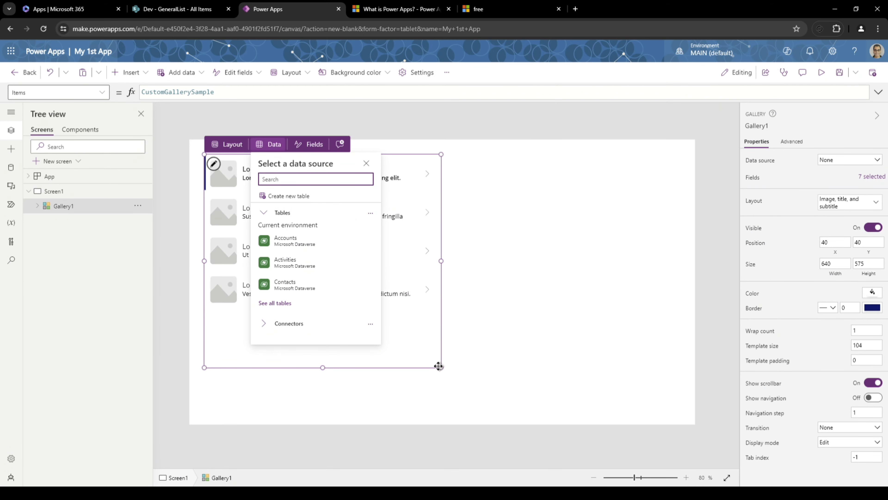
{"action": "left_click_drag", "start_coordinate": [438, 365], "coordinate": [395, 433]}
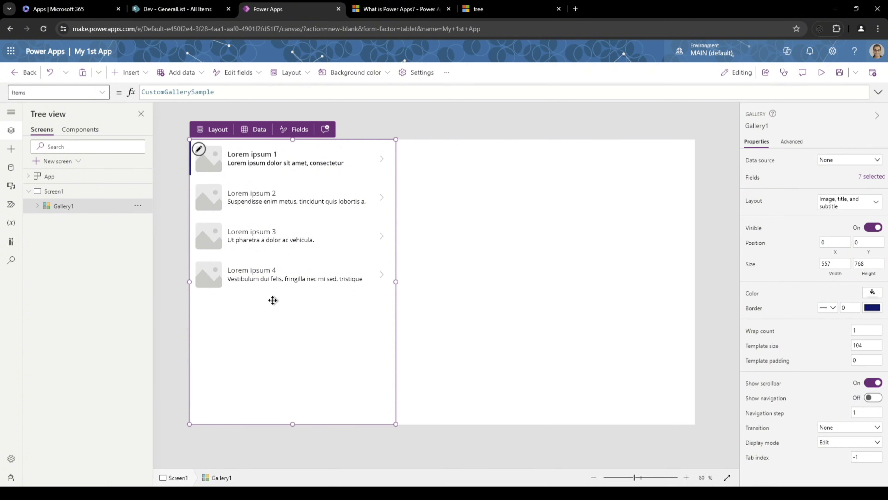
Step: Look through the insertable control categories, including Display and Input, without adding a control
{"action": "left_click", "coordinate": [132, 77]}
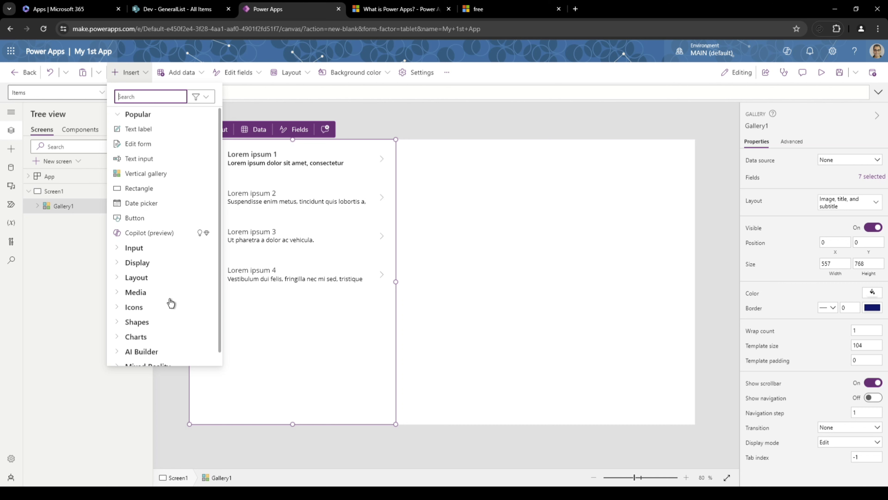
{"action": "scroll", "coordinate": [174, 307], "scroll_direction": "down", "scroll_amount": 1}
{"action": "scroll", "coordinate": [142, 304], "scroll_direction": "up", "scroll_amount": 1}
{"action": "left_click", "coordinate": [147, 263]}
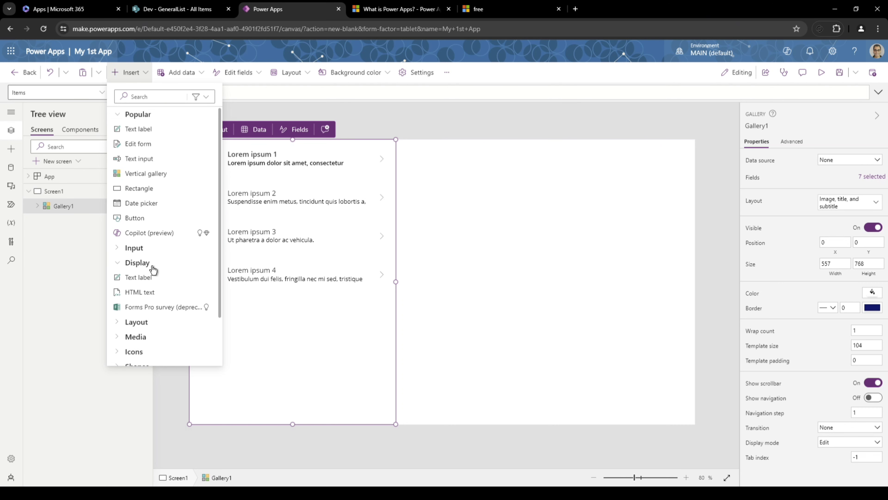
{"action": "left_click", "coordinate": [149, 263]}
{"action": "left_click", "coordinate": [138, 249]}
{"action": "left_click", "coordinate": [138, 249]}
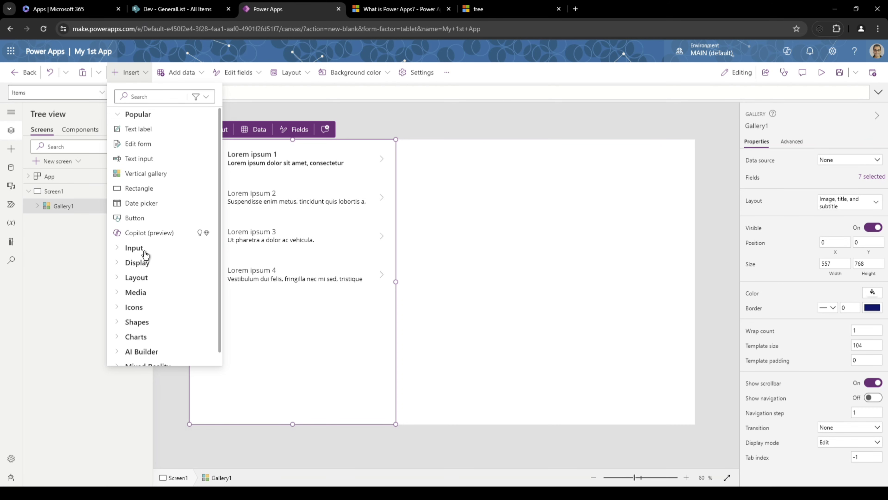
{"action": "left_click", "coordinate": [133, 74]}
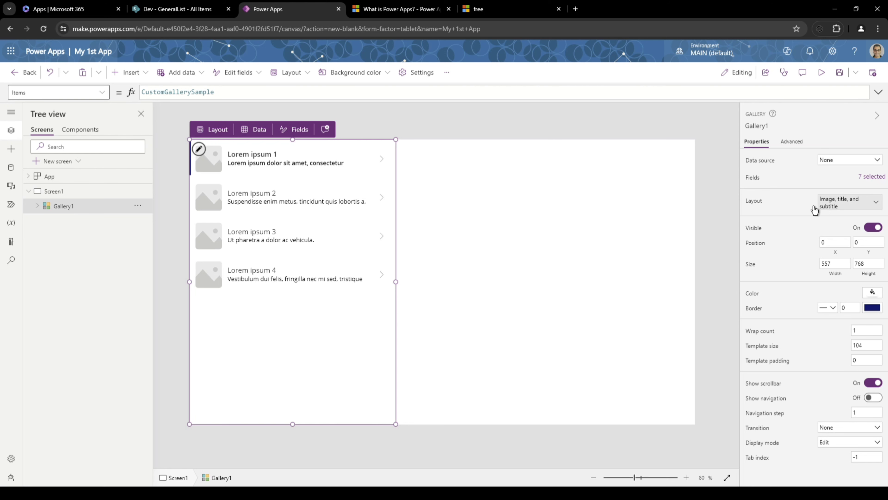
Step: Change the layout of Gallery1 to Title and subtitle
{"action": "left_click", "coordinate": [846, 201]}
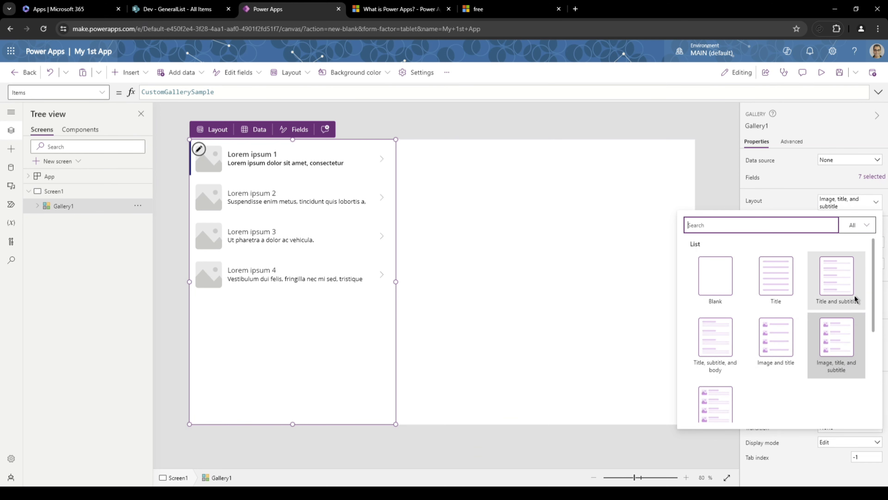
{"action": "left_click", "coordinate": [849, 279]}
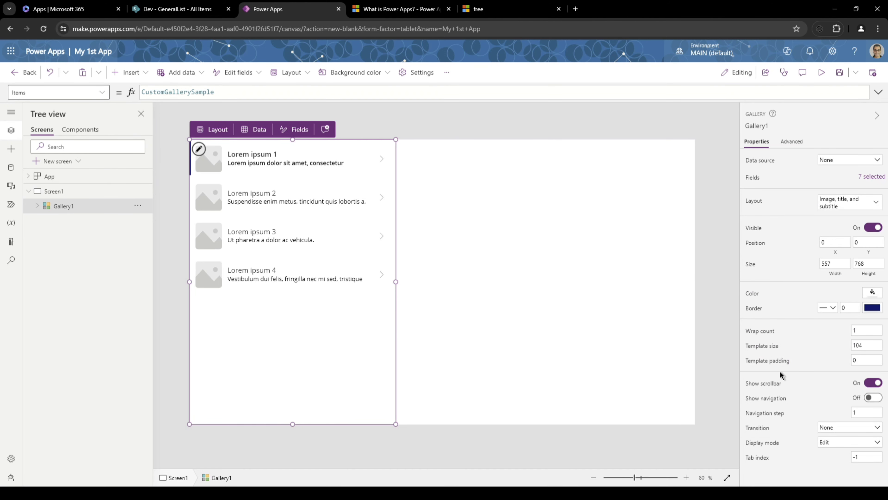
{"action": "left_click", "coordinate": [229, 153]}
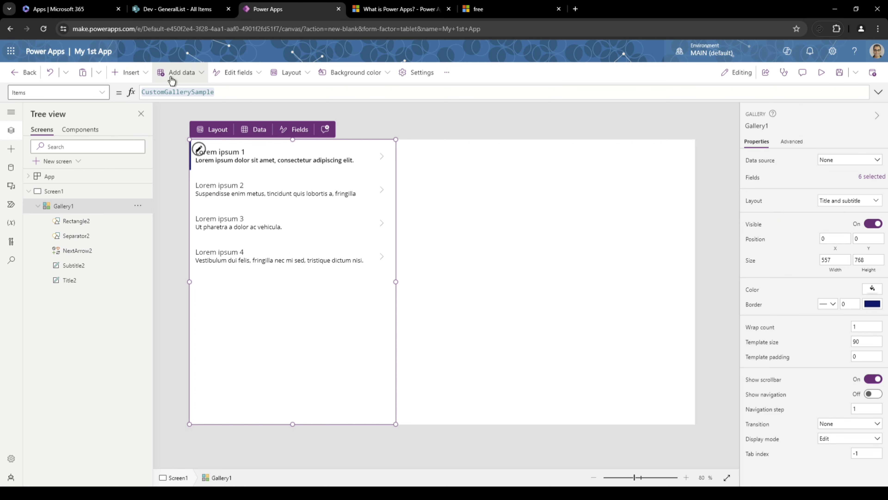
Step: Browse the data connectors available for the gallery, search them for "share" and choose the SharePoint connector
{"action": "left_click", "coordinate": [198, 80]}
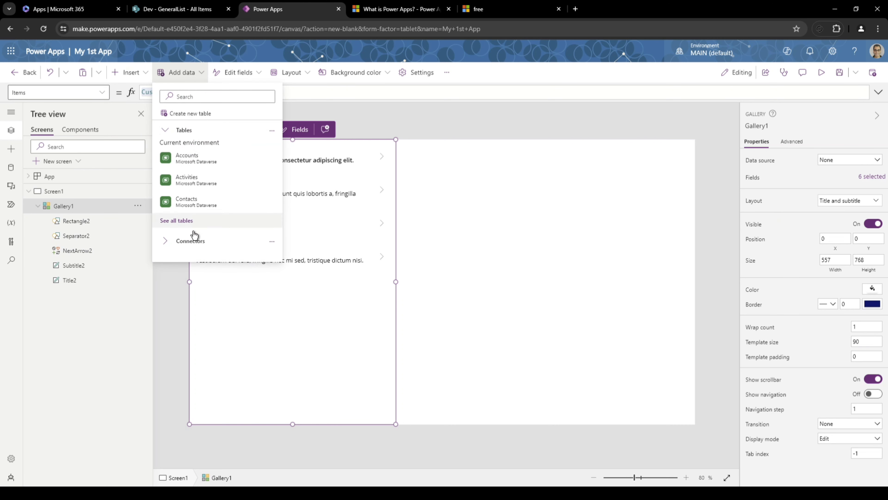
{"action": "left_click", "coordinate": [192, 245]}
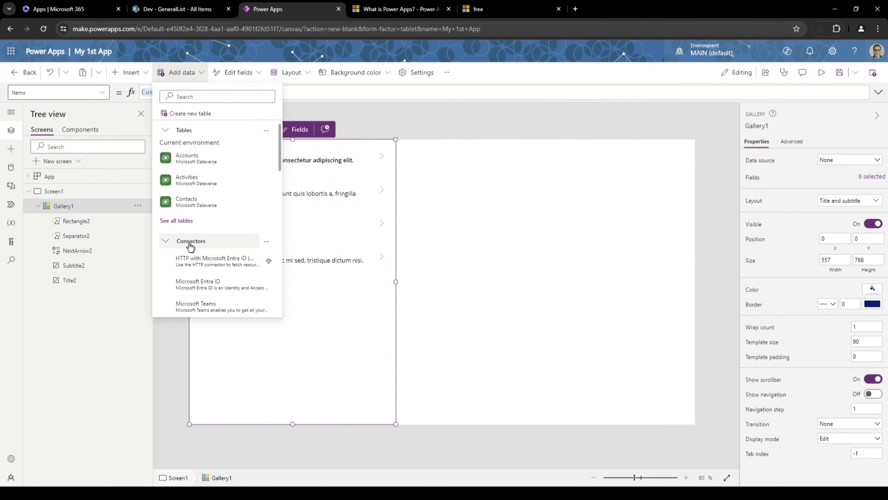
{"action": "scroll", "coordinate": [197, 243], "scroll_direction": "down", "scroll_amount": 3}
{"action": "scroll", "coordinate": [196, 249], "scroll_direction": "down", "scroll_amount": 4}
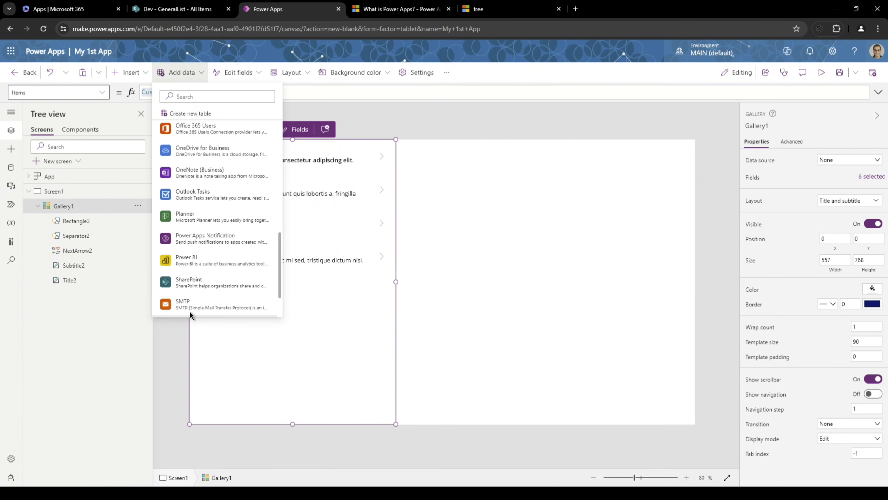
{"action": "scroll", "coordinate": [201, 285], "scroll_direction": "up", "scroll_amount": 5}
{"action": "left_click", "coordinate": [206, 97]}
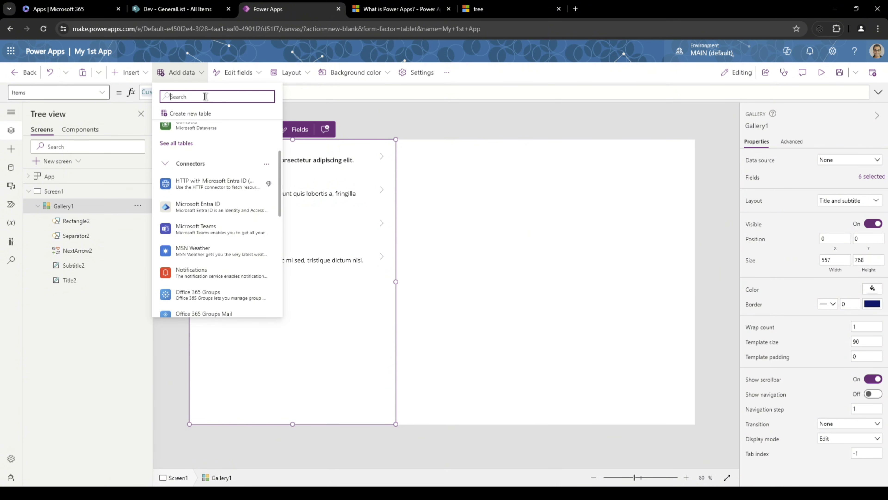
{"action": "type", "text": "share"}
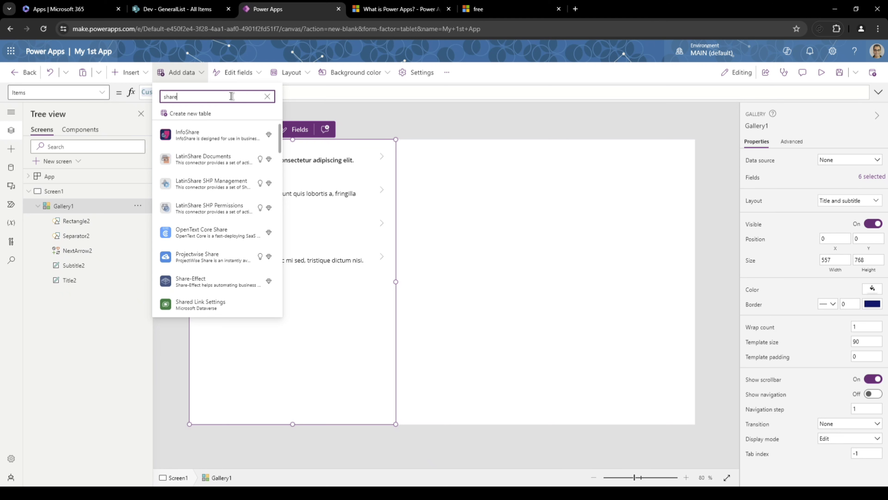
{"action": "scroll", "coordinate": [244, 249], "scroll_direction": "down", "scroll_amount": 5}
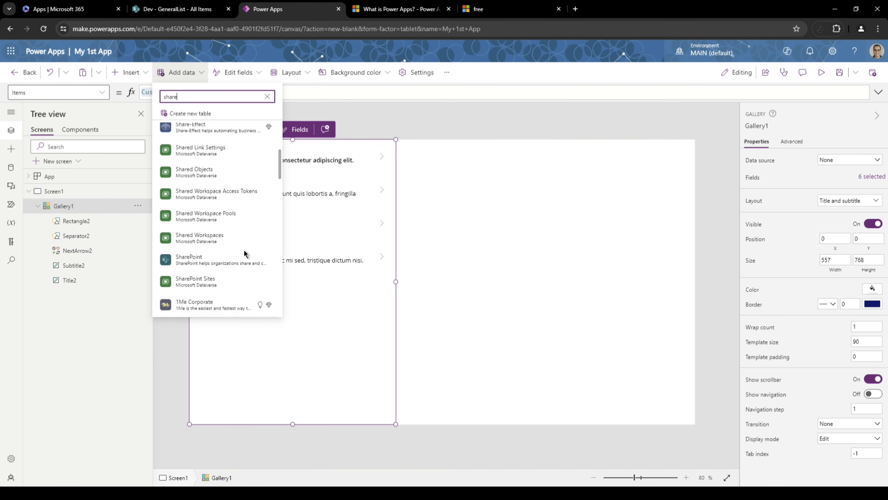
{"action": "left_click", "coordinate": [208, 257]}
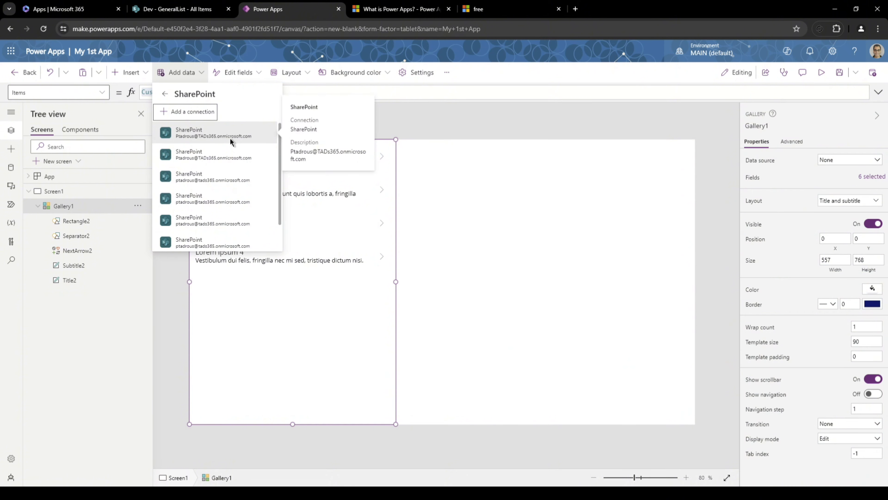
Step: Add a new SharePoint connection that connects directly (cloud services)
{"action": "mouse_move", "coordinate": [203, 136]}
{"action": "left_click", "coordinate": [179, 116]}
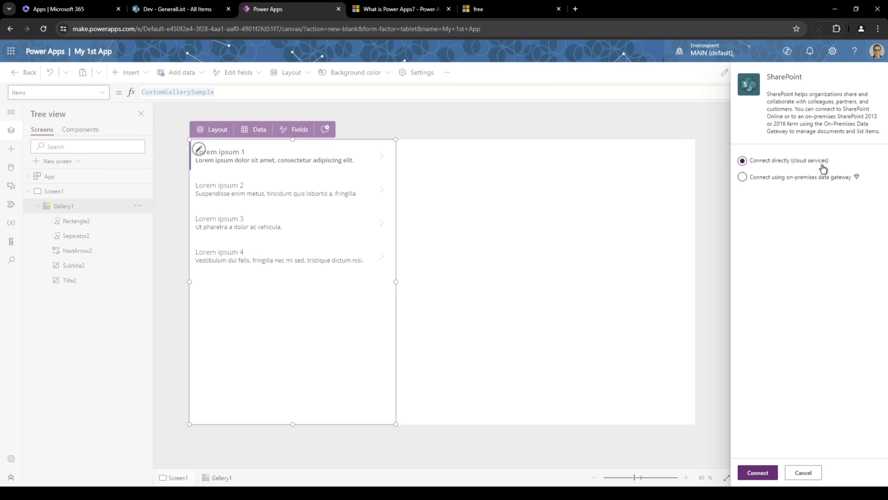
{"action": "left_click", "coordinate": [758, 477]}
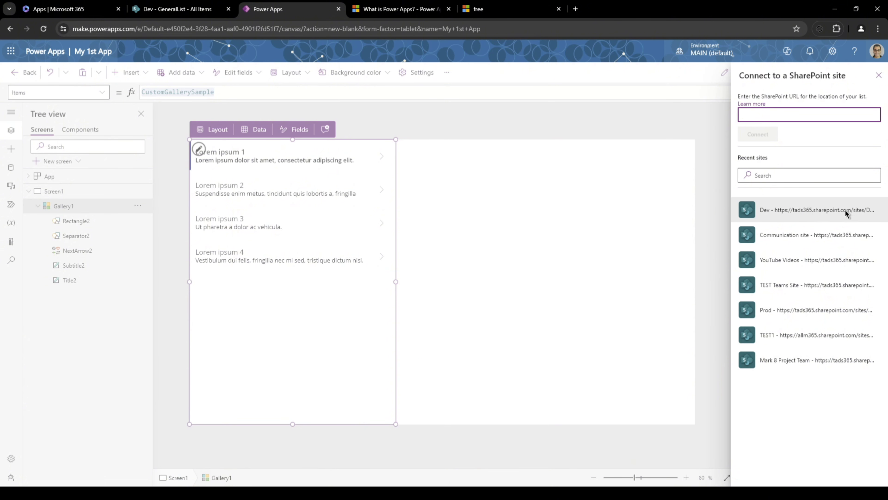
{"action": "left_click", "coordinate": [790, 218]}
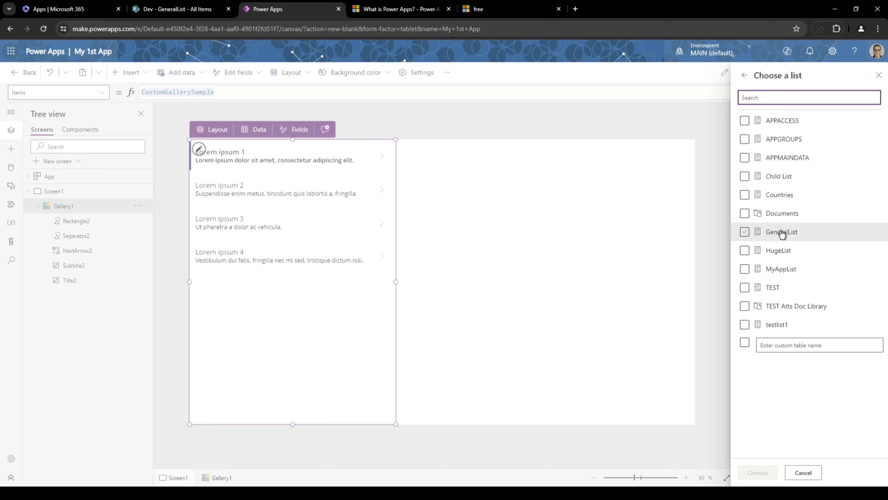
{"action": "left_click", "coordinate": [746, 233]}
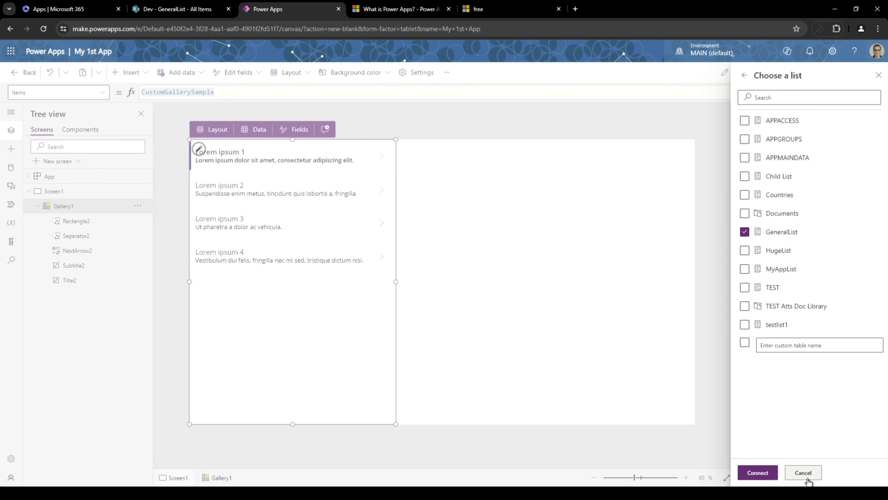
{"action": "left_click", "coordinate": [745, 75]}
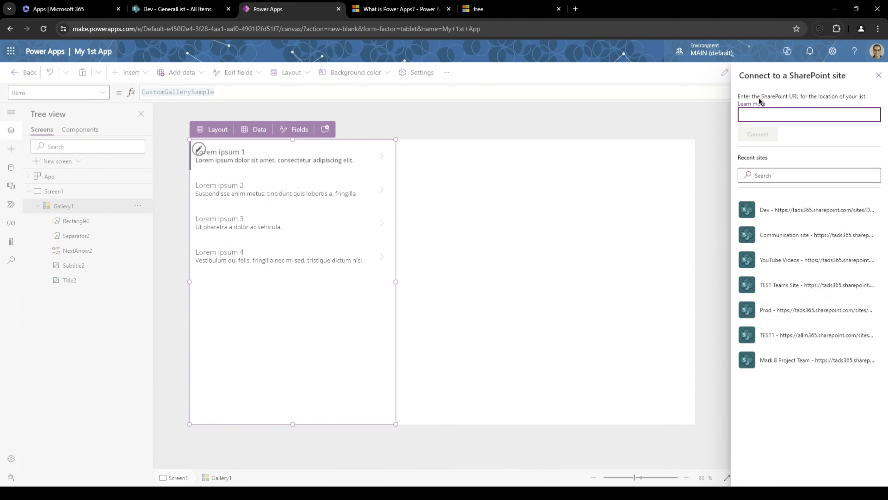
Step: Search the recent SharePoint sites for "Dev" and look at the option for entering a site URL
{"action": "left_click", "coordinate": [761, 175]}
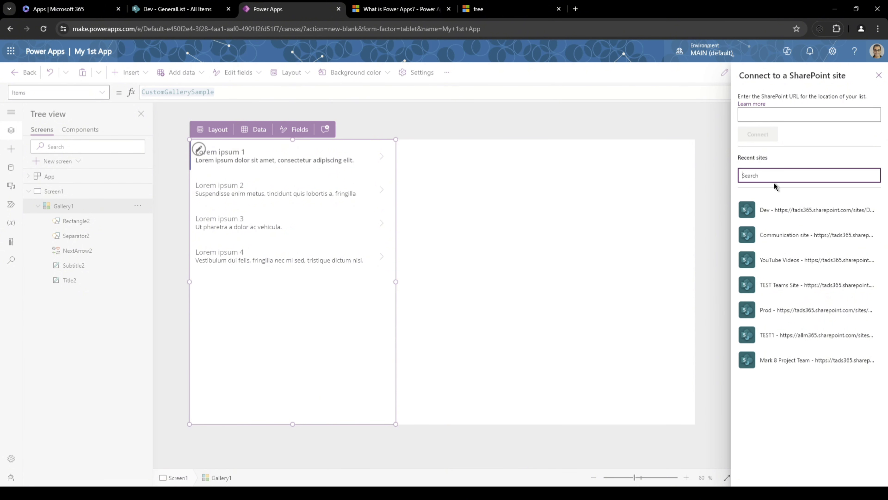
{"action": "type", "text": "Dev"}
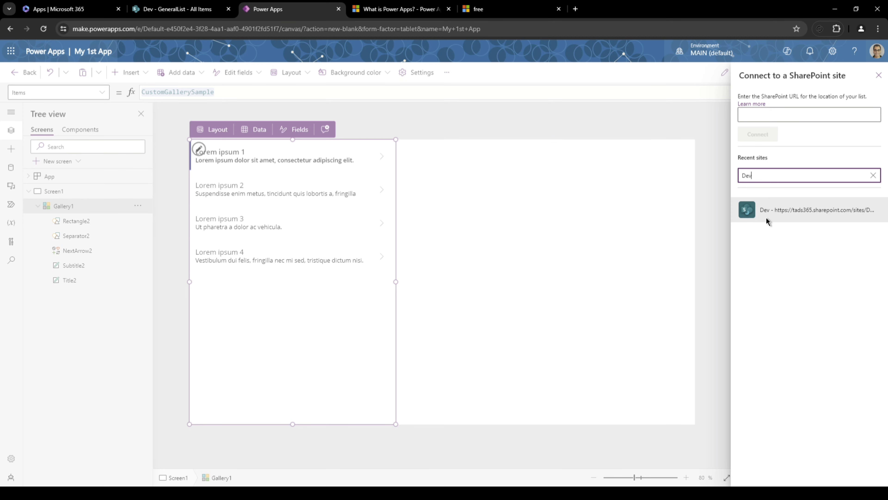
{"action": "key", "text": "BackSpace"}
{"action": "key", "text": "BackSpace"}
{"action": "left_click", "coordinate": [772, 114]}
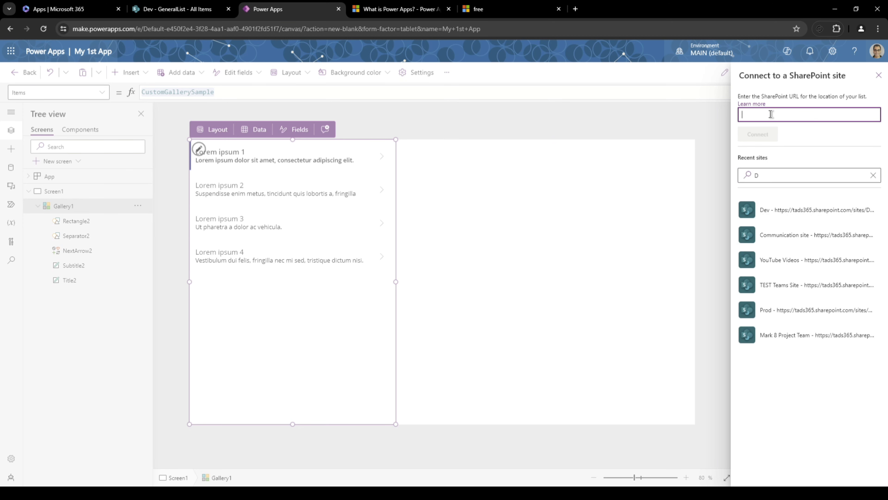
Step: Connect the gallery to the GeneralList list from the Dev SharePoint site
{"action": "left_click", "coordinate": [775, 211]}
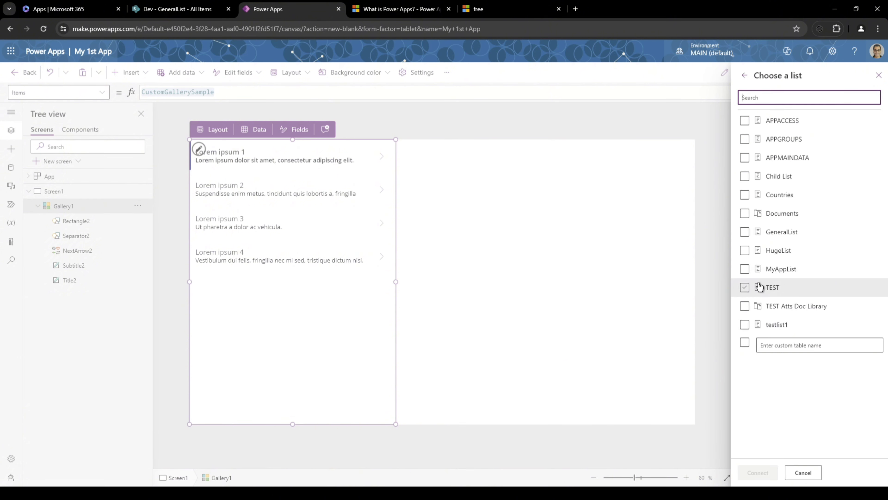
{"action": "left_click", "coordinate": [798, 182]}
{"action": "left_click", "coordinate": [762, 235]}
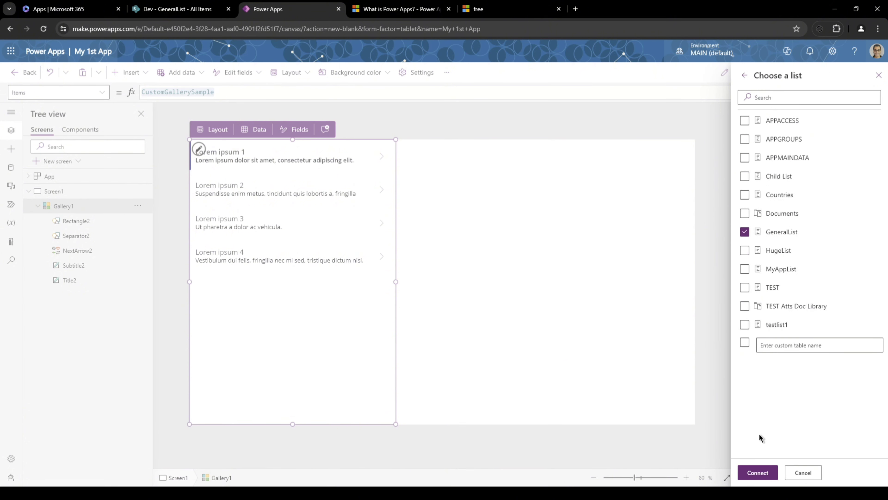
{"action": "left_click", "coordinate": [757, 474]}
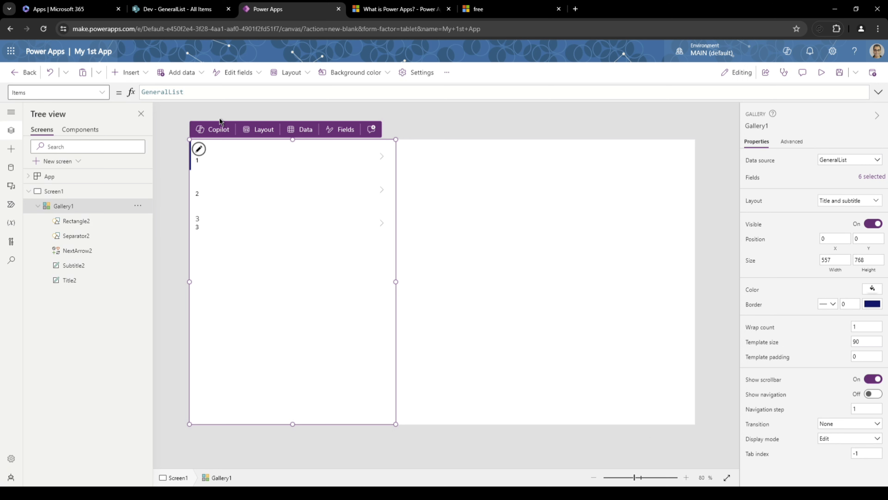
Step: Inspect the Items formula of Gallery1 and the Text formula of its title label
{"action": "left_click", "coordinate": [193, 92]}
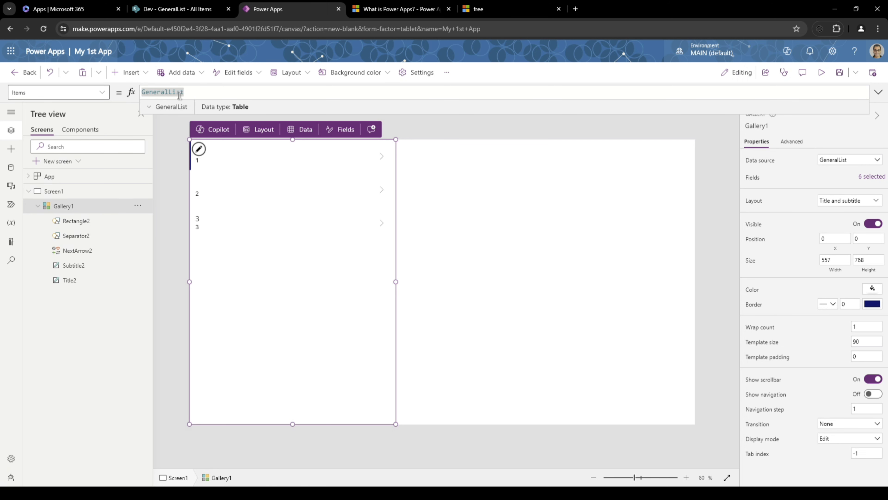
{"action": "left_click", "coordinate": [229, 155]}
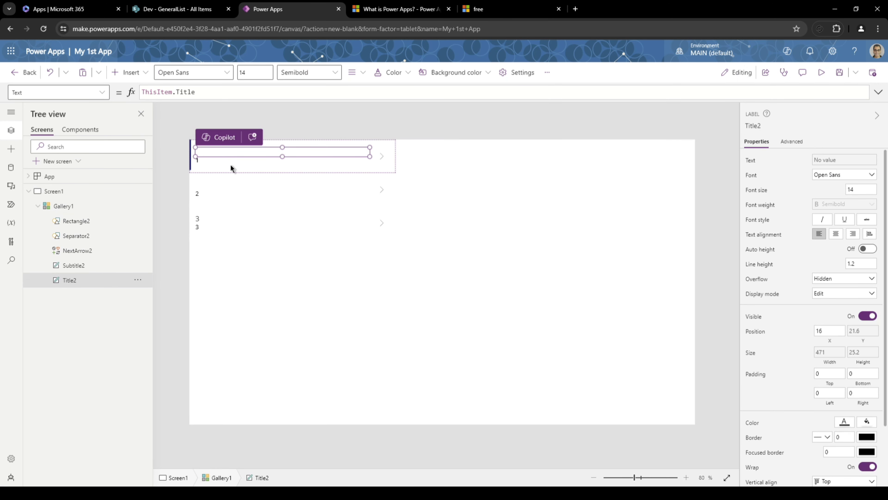
{"action": "left_click", "coordinate": [231, 168]}
{"action": "left_click", "coordinate": [274, 295]}
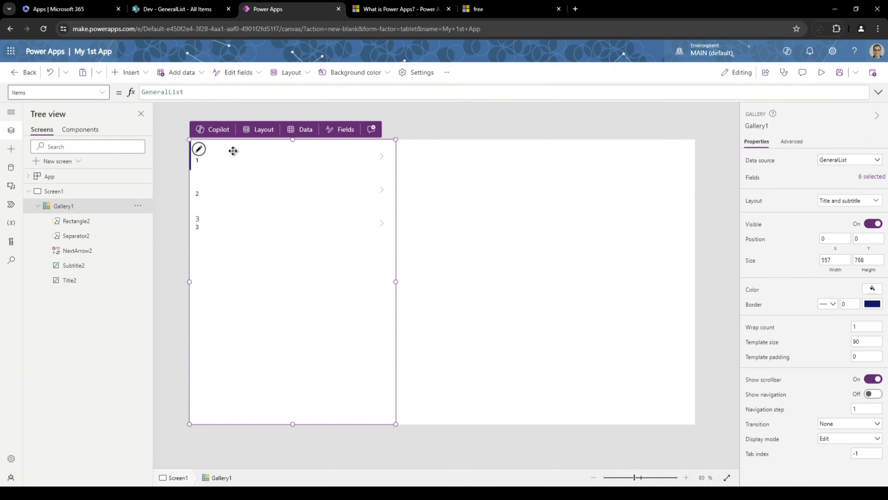
Step: Set the Text formula of the gallery's title label to ThisItem.Person.DisplayName
{"action": "left_click", "coordinate": [205, 151]}
{"action": "left_click", "coordinate": [207, 151]}
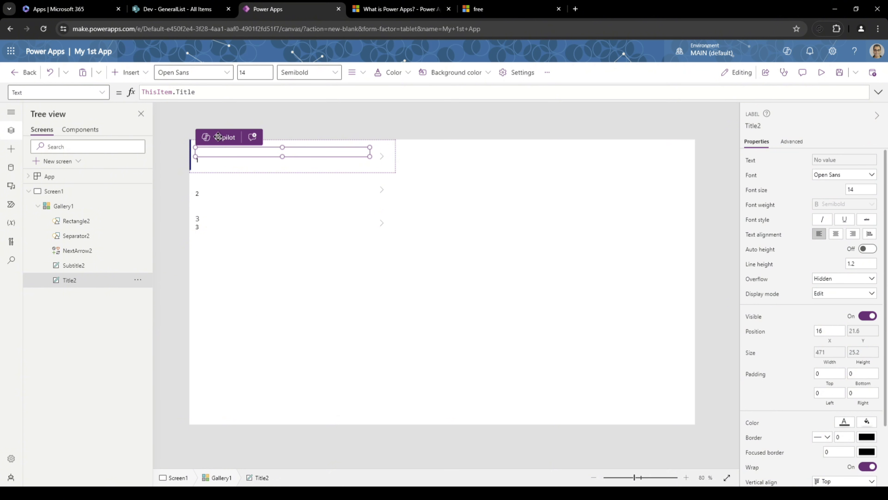
{"action": "double_click", "coordinate": [185, 92]}
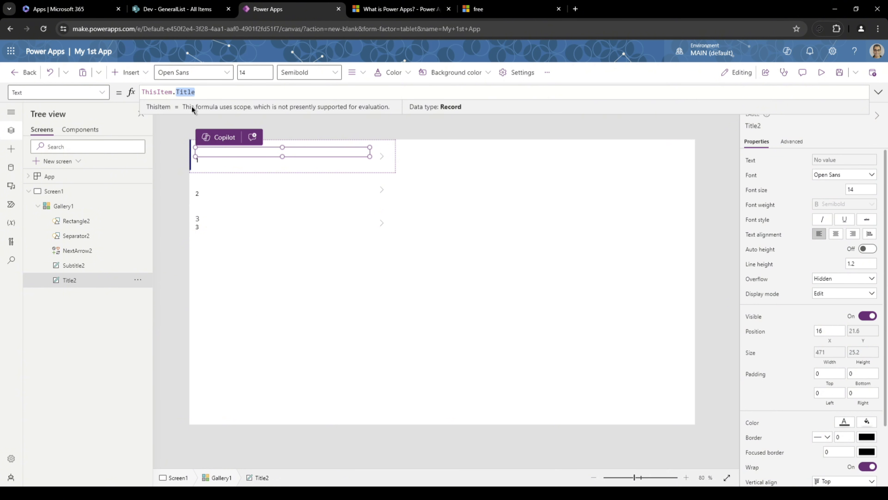
{"action": "key", "text": "BackSpace"}
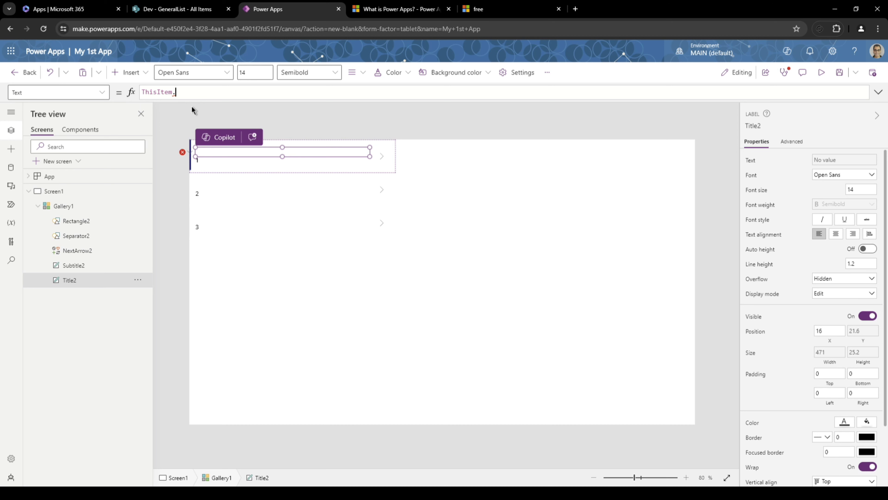
{"action": "type", "text": "."}
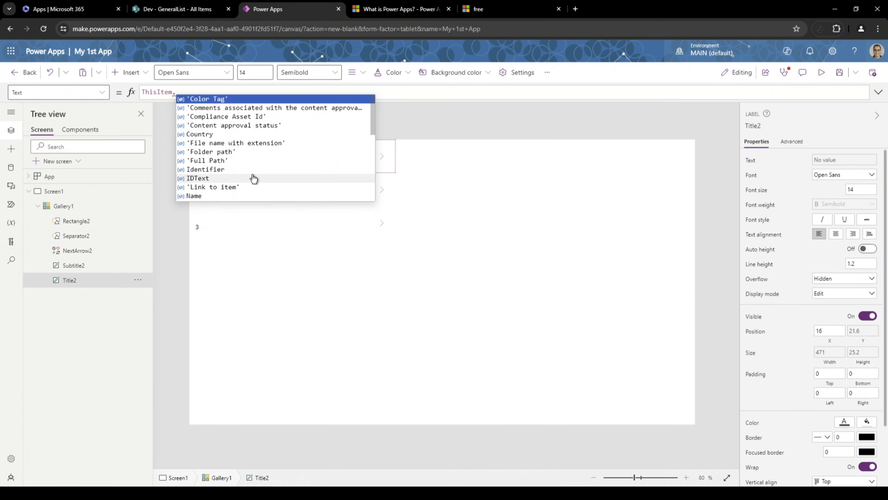
{"action": "scroll", "coordinate": [253, 176], "scroll_direction": "down", "scroll_amount": 1}
{"action": "scroll", "coordinate": [253, 173], "scroll_direction": "down", "scroll_amount": 1}
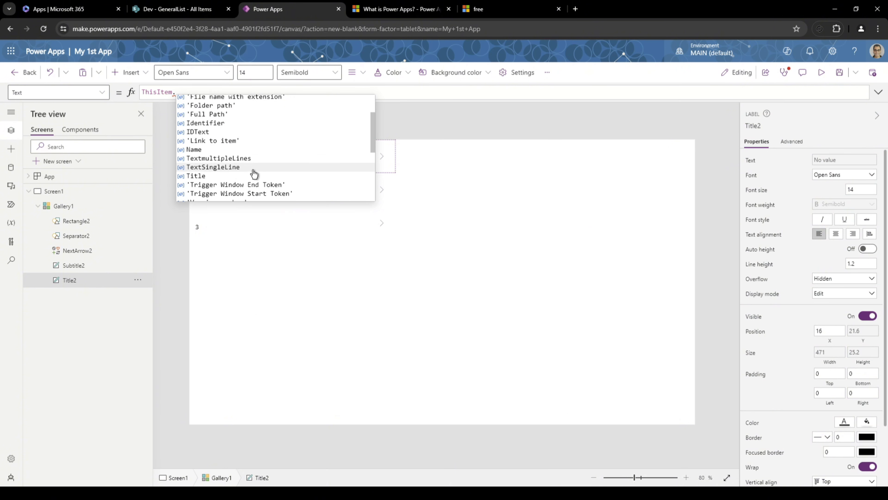
{"action": "scroll", "coordinate": [254, 174], "scroll_direction": "down", "scroll_amount": 3}
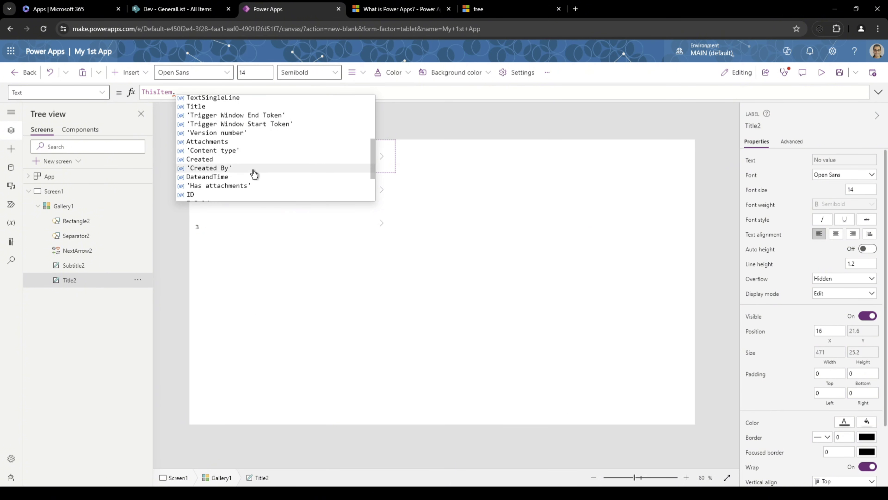
{"action": "scroll", "coordinate": [254, 175], "scroll_direction": "down", "scroll_amount": 1}
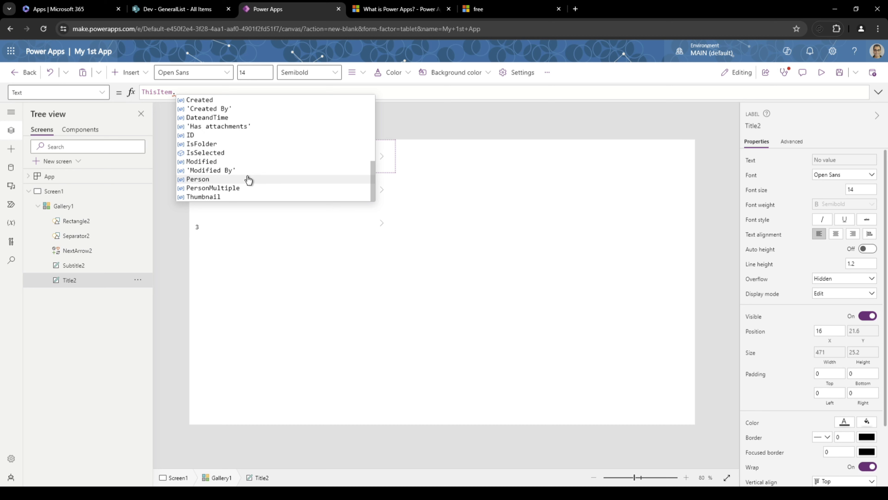
{"action": "left_click", "coordinate": [248, 179]}
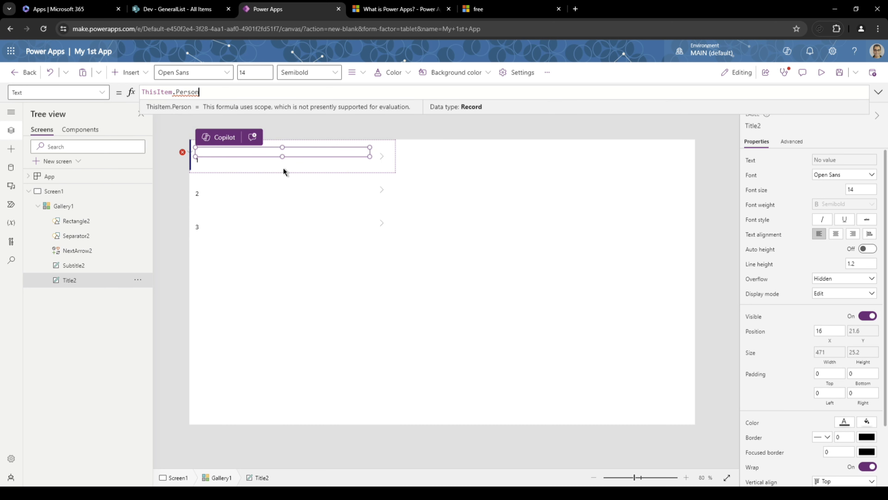
{"action": "type", "text": "."}
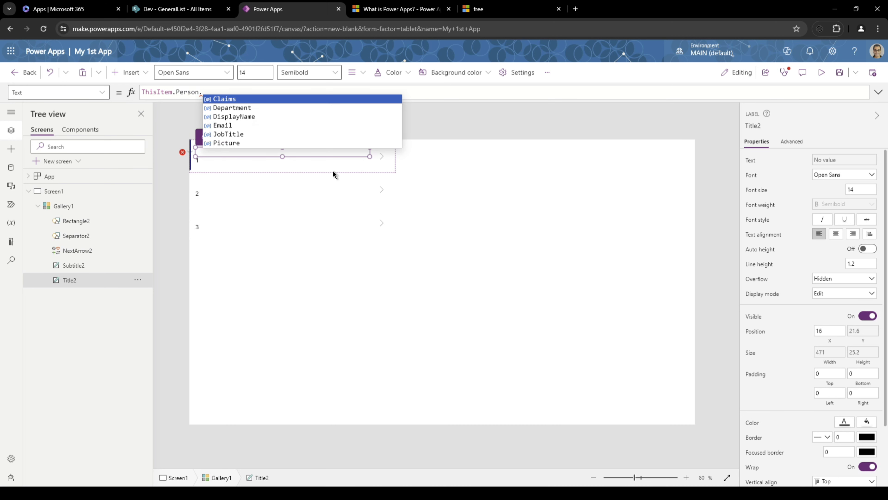
{"action": "left_click", "coordinate": [263, 117]}
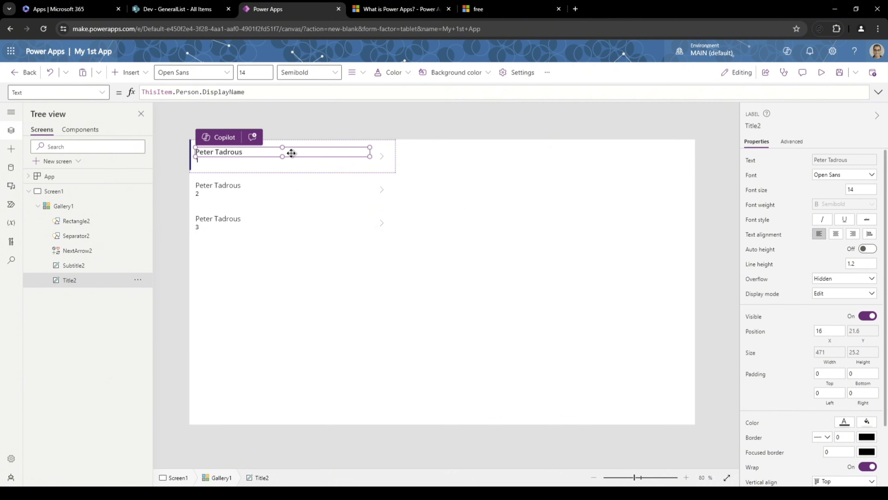
Step: Set the Text formula of the gallery's title label to ThisItem.TextSingleLine
{"action": "left_click", "coordinate": [203, 161]}
{"action": "scroll", "coordinate": [295, 162], "scroll_direction": "down", "scroll_amount": 1}
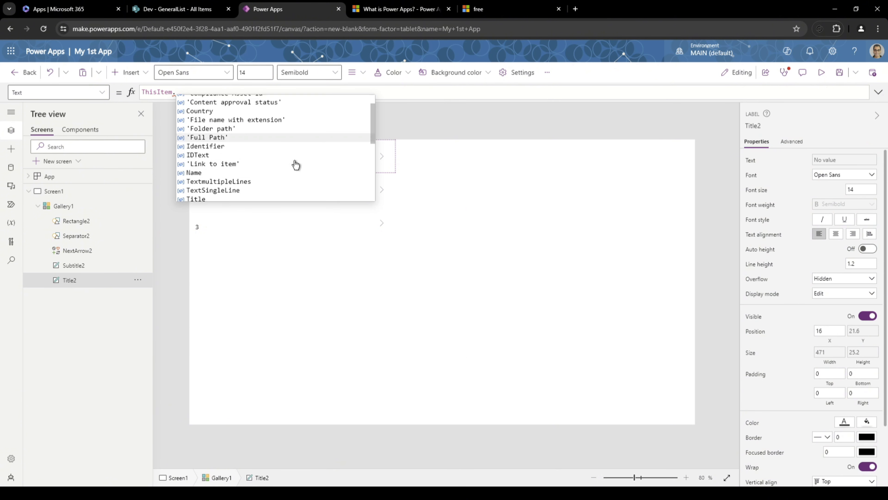
{"action": "scroll", "coordinate": [263, 160], "scroll_direction": "down", "scroll_amount": 1}
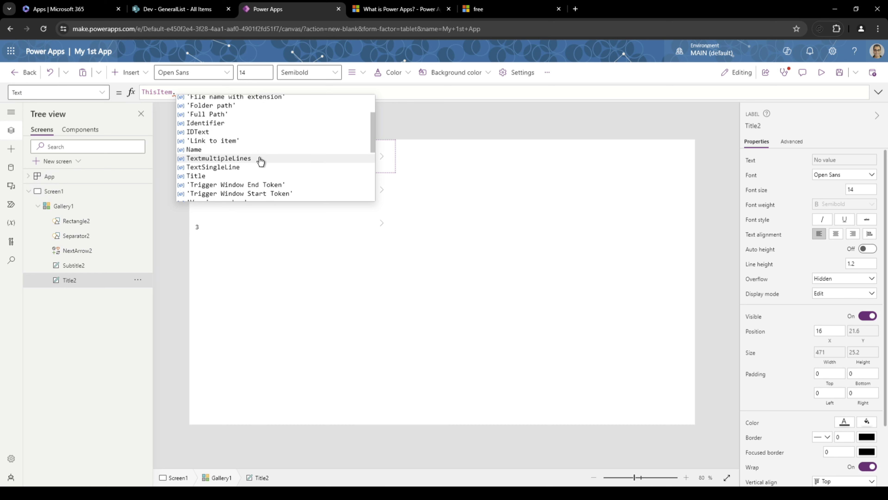
{"action": "left_click", "coordinate": [242, 167]}
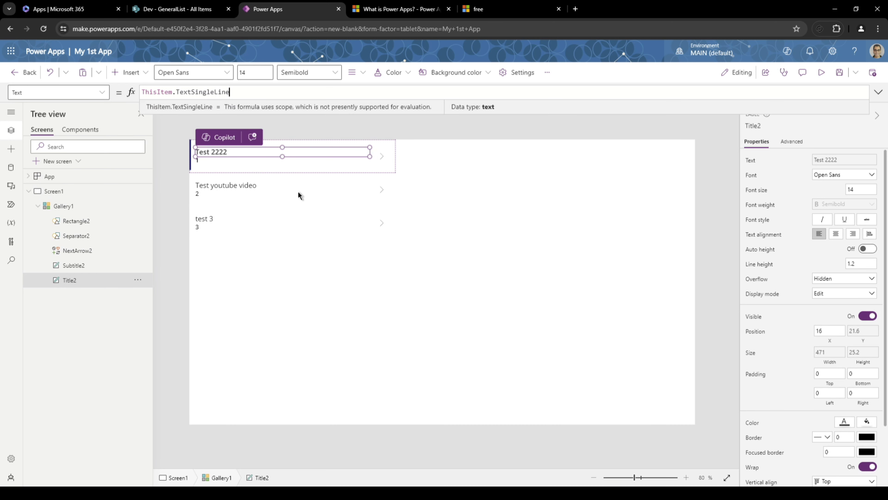
{"action": "left_click", "coordinate": [405, 132]}
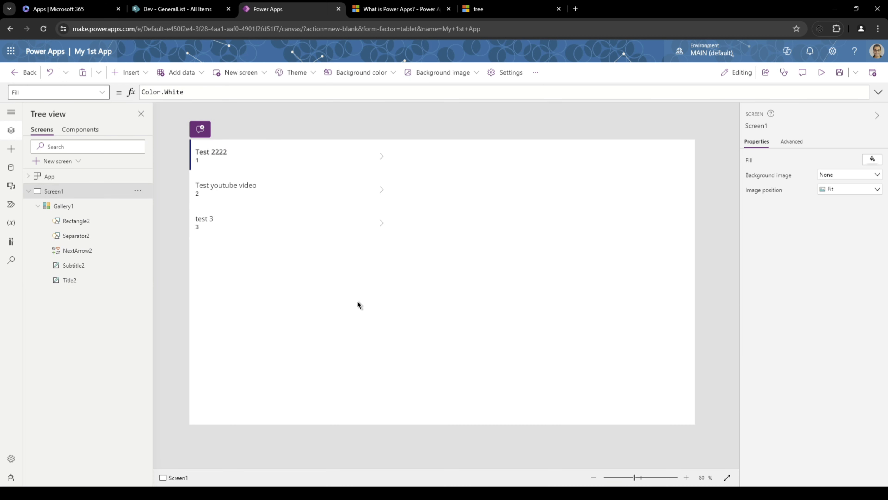
{"action": "left_click", "coordinate": [343, 308]}
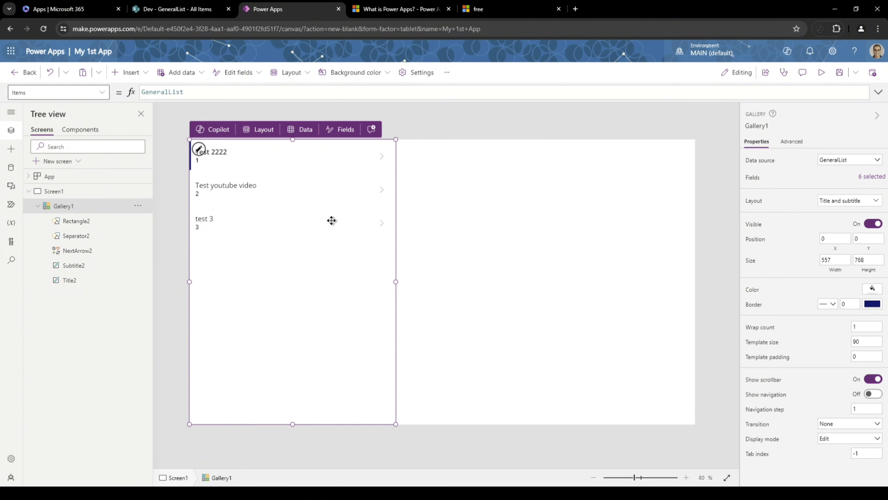
{"action": "left_click", "coordinate": [445, 127]}
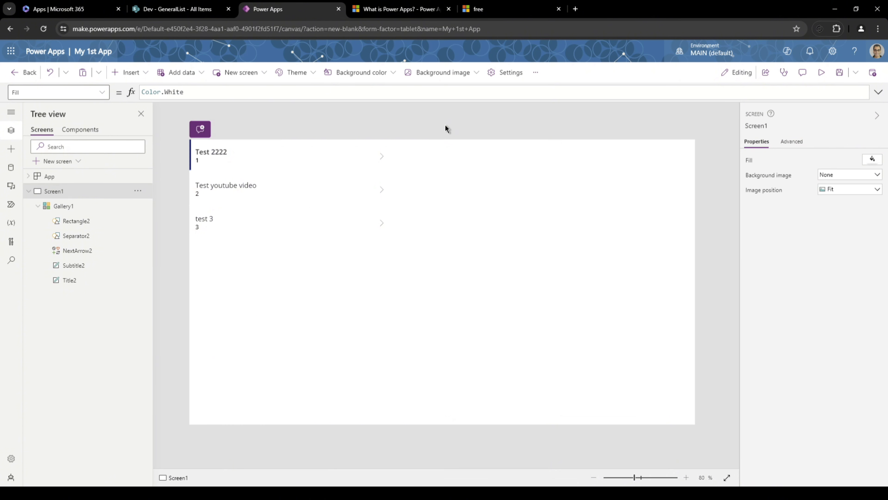
{"action": "left_click", "coordinate": [232, 300]}
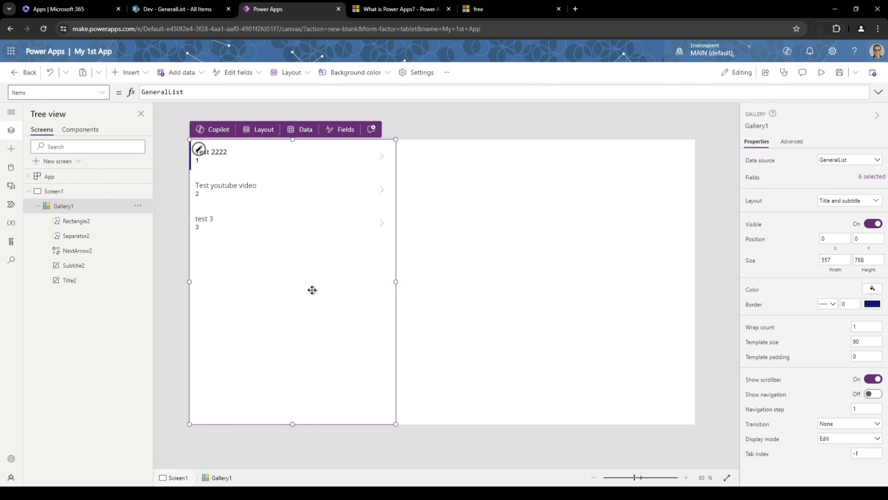
Step: Insert an edit form on Screen1 and place it beside the gallery at X 566, Y 0
{"action": "left_click", "coordinate": [474, 128]}
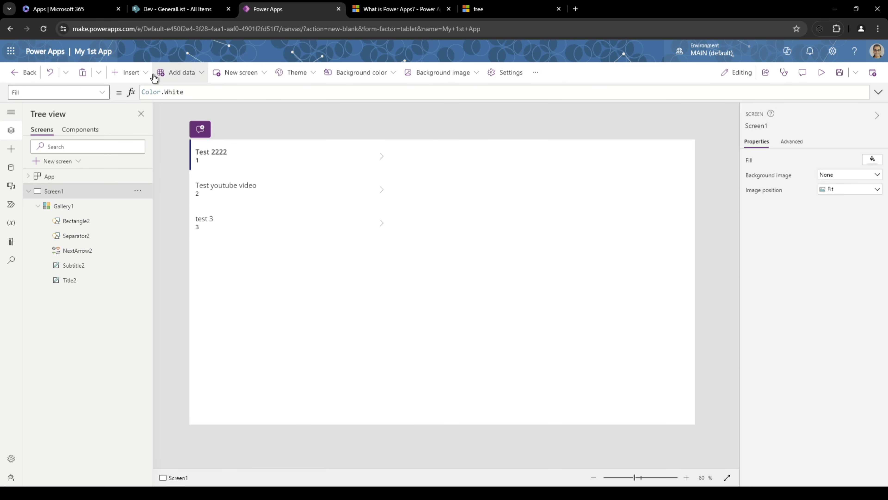
{"action": "left_click", "coordinate": [123, 72]}
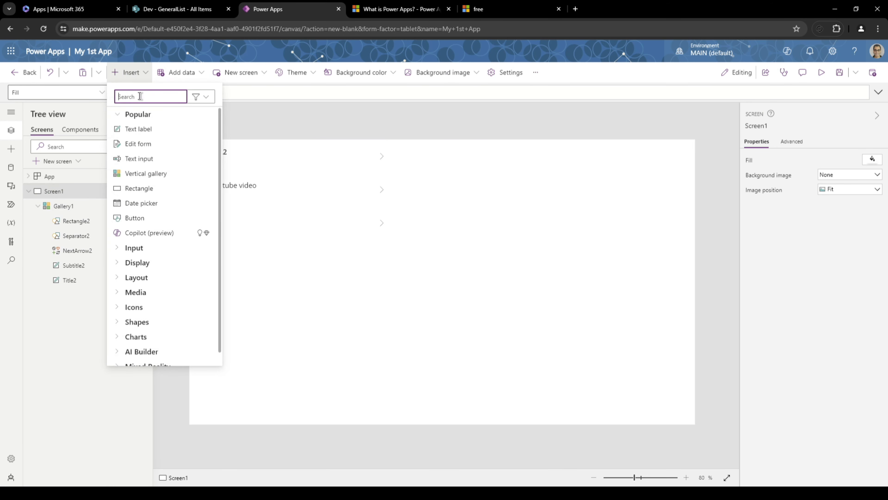
{"action": "left_click", "coordinate": [146, 148]}
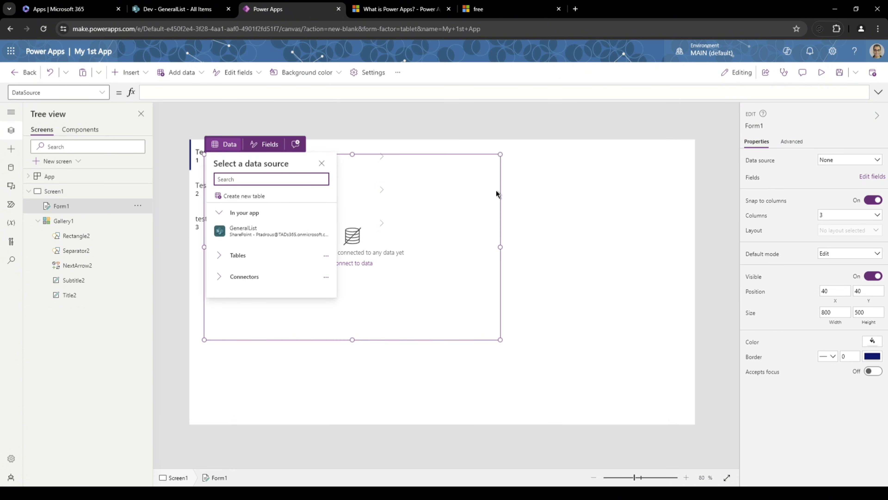
{"action": "left_click_drag", "start_coordinate": [497, 189], "coordinate": [692, 168]}
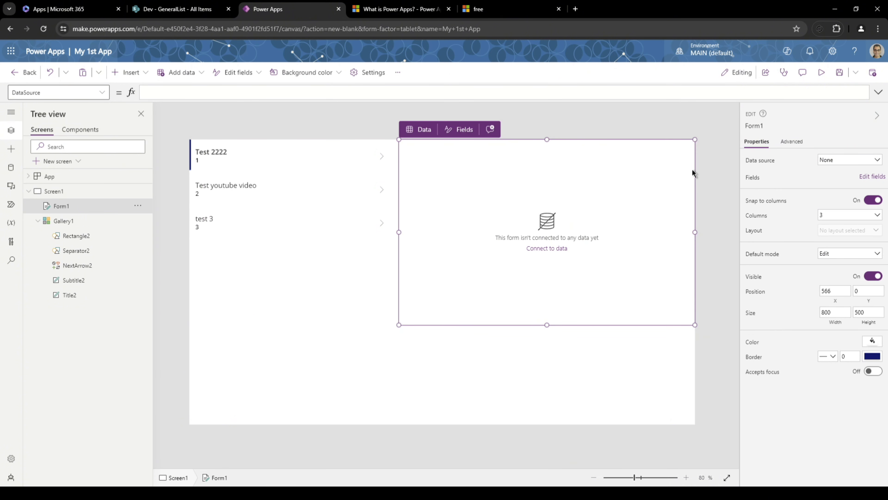
Step: Connect the form to the GeneralList data source and extend the form's height to 710
{"action": "left_click", "coordinate": [549, 249]}
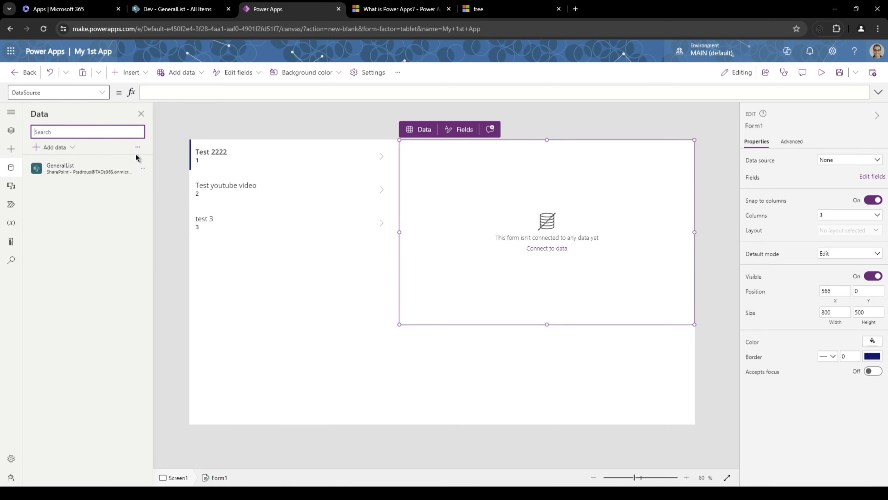
{"action": "mouse_move", "coordinate": [49, 173]}
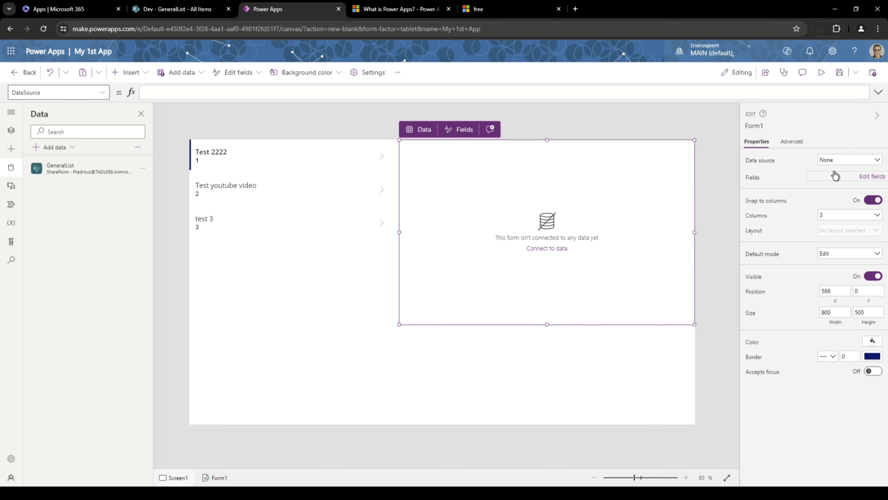
{"action": "left_click", "coordinate": [846, 164]}
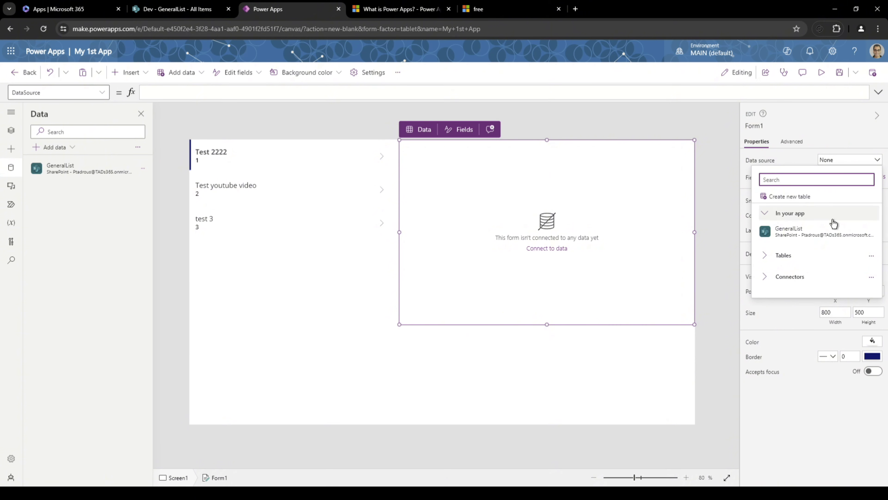
{"action": "left_click", "coordinate": [828, 232]}
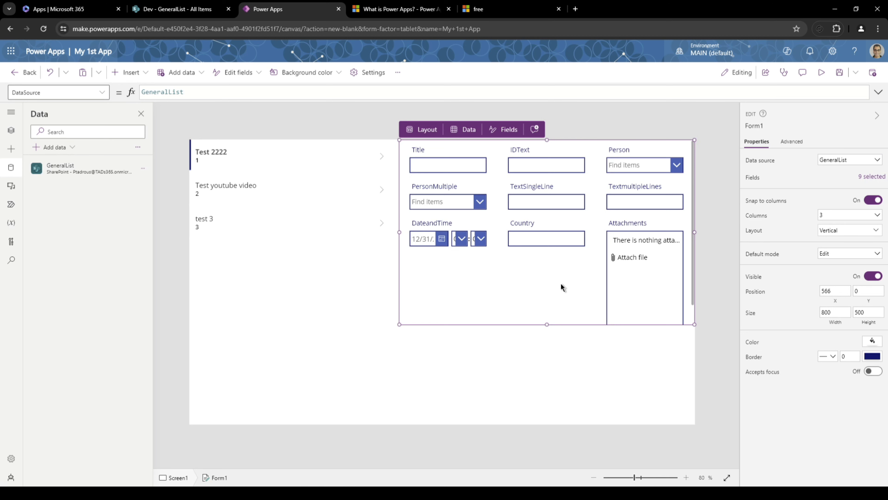
{"action": "left_click_drag", "start_coordinate": [547, 326], "coordinate": [548, 403]}
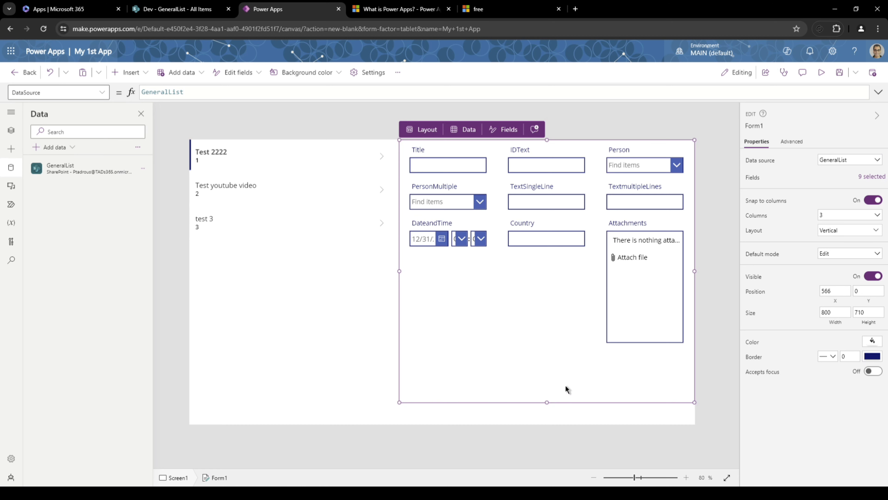
Step: Examine the form's individual data cards, such as Title and Country, and the form as a whole
{"action": "left_click", "coordinate": [452, 173]}
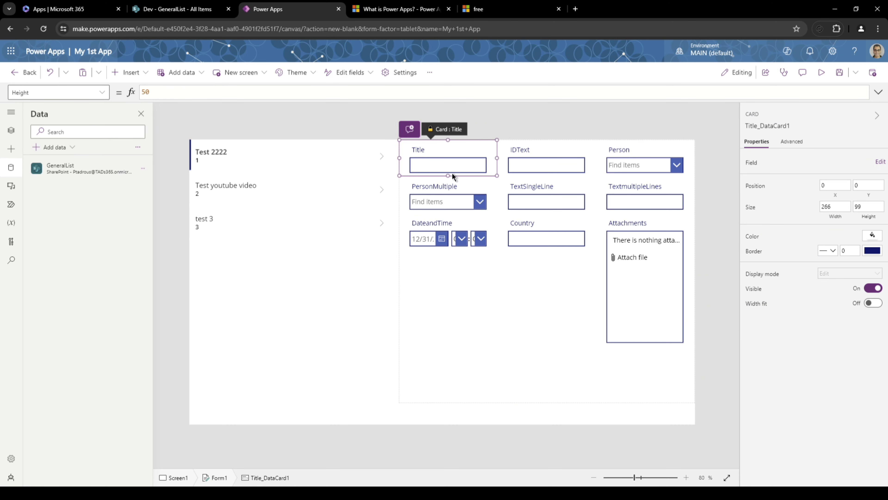
{"action": "left_click", "coordinate": [497, 329]}
{"action": "left_click", "coordinate": [530, 314]}
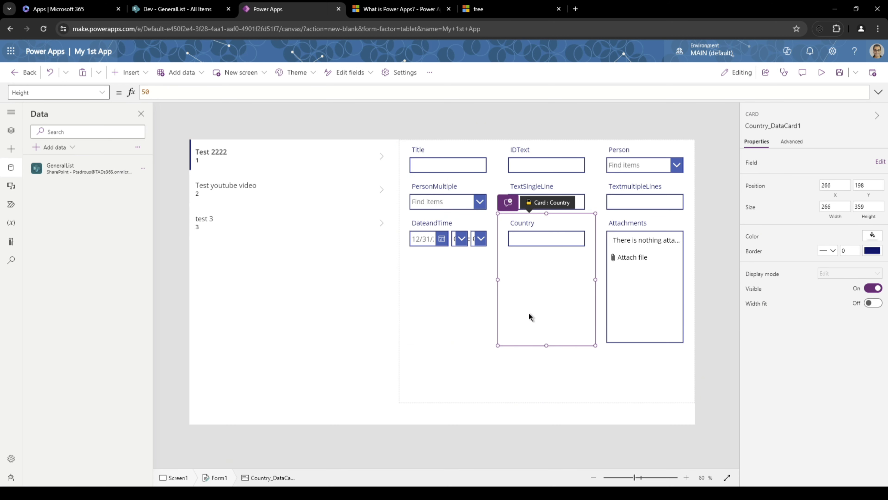
{"action": "left_click", "coordinate": [547, 377]}
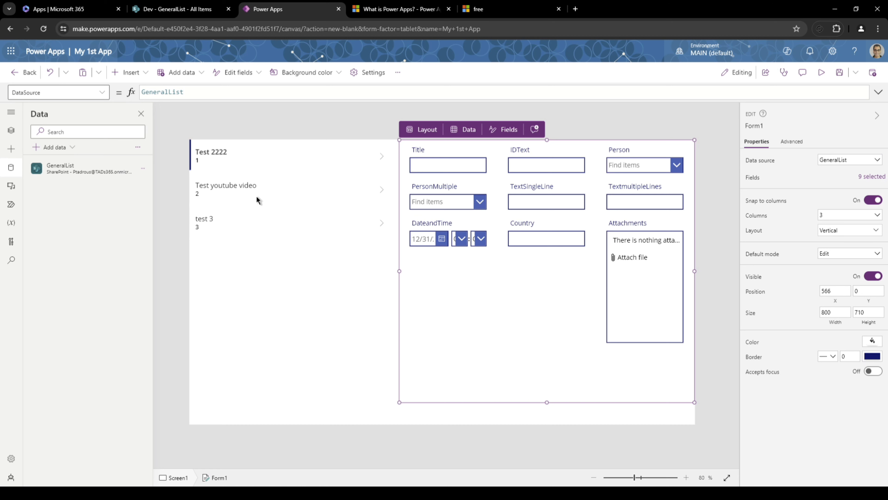
{"action": "left_click", "coordinate": [552, 281]}
{"action": "left_click", "coordinate": [538, 400]}
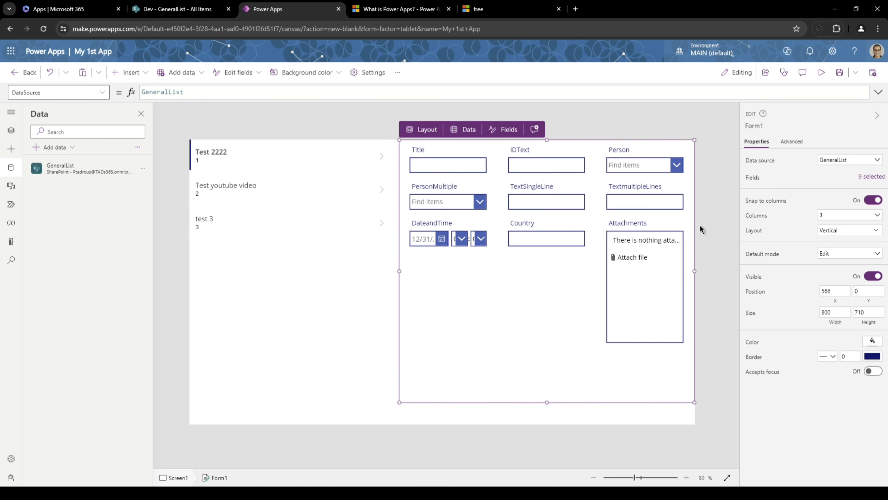
Step: Set the form's Item formula to Gallery1.Selected so it follows the record chosen in the gallery
{"action": "left_click", "coordinate": [792, 141]}
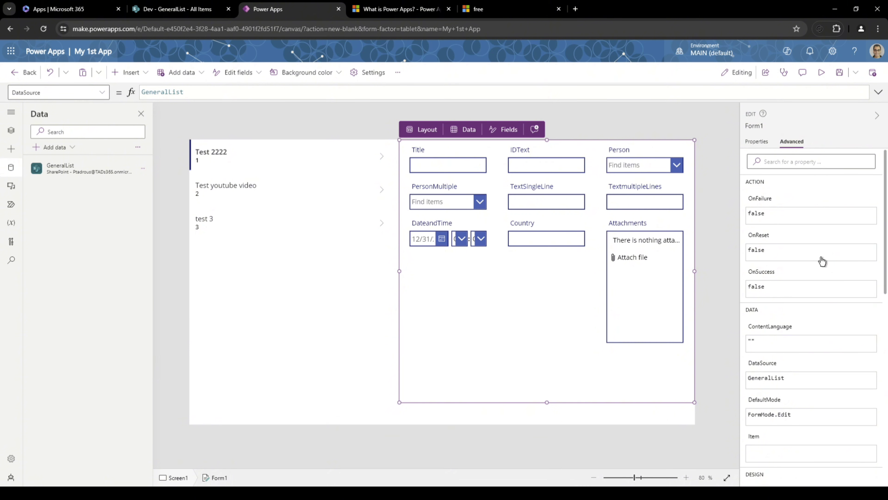
{"action": "scroll", "coordinate": [826, 354], "scroll_direction": "down", "scroll_amount": 2}
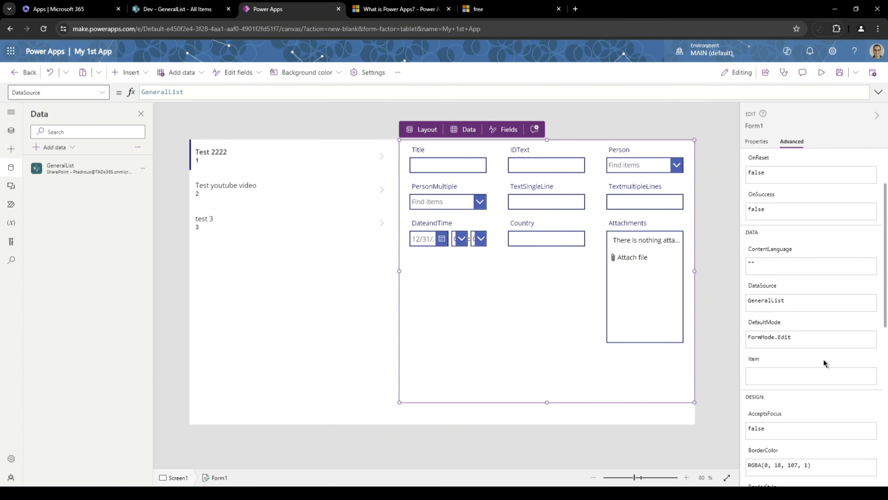
{"action": "left_click", "coordinate": [757, 368]}
{"action": "left_click", "coordinate": [273, 307]}
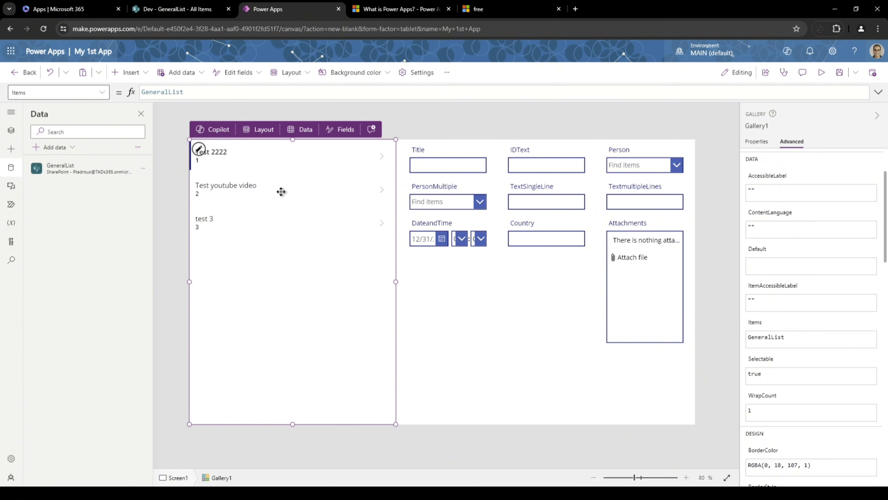
{"action": "left_click", "coordinate": [765, 126]}
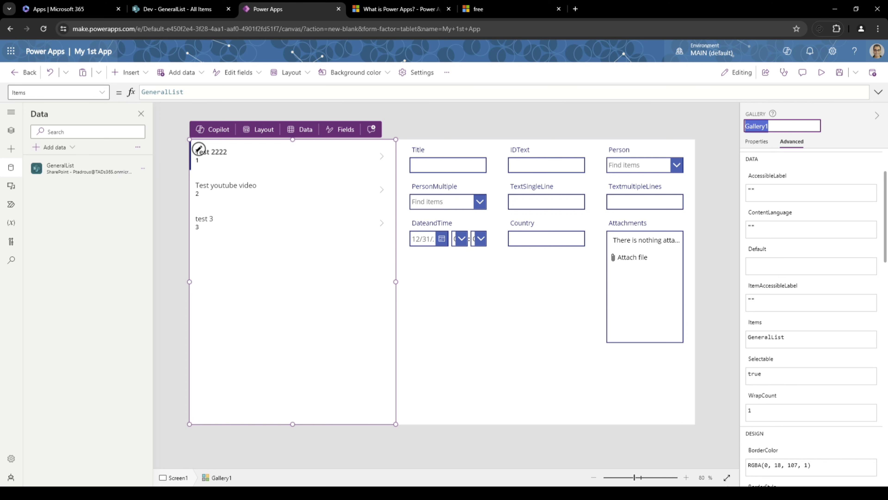
{"action": "left_click", "coordinate": [582, 341]}
{"action": "left_click", "coordinate": [574, 363]}
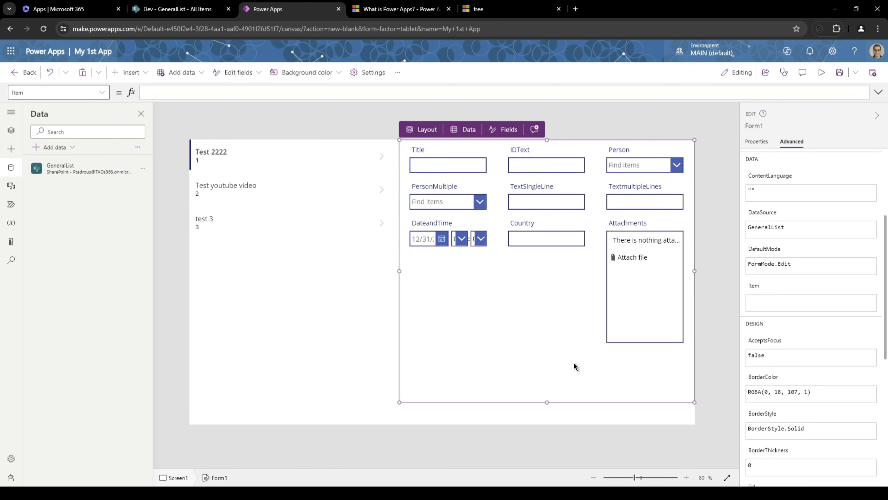
{"action": "left_click", "coordinate": [593, 275]}
{"action": "left_click", "coordinate": [554, 395]}
{"action": "type", "text": "Gallery1."}
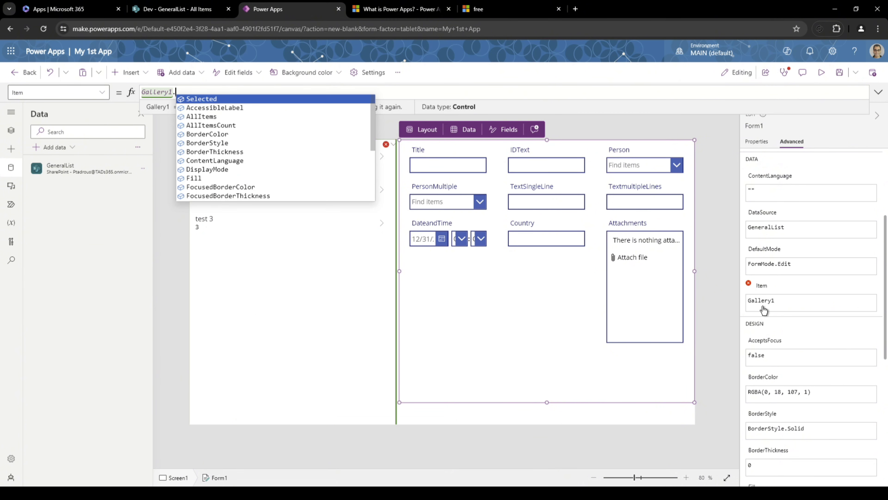
{"action": "left_click", "coordinate": [258, 99]}
Step: Try Gallery1.Selected.Country as the form's Item formula and remove the Country part again
{"action": "type", "text": "."}
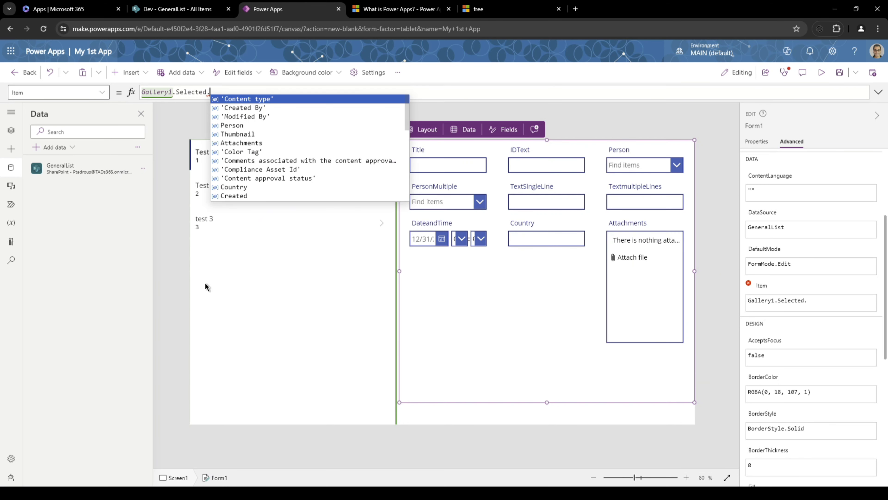
{"action": "scroll", "coordinate": [272, 161], "scroll_direction": "down", "scroll_amount": 1}
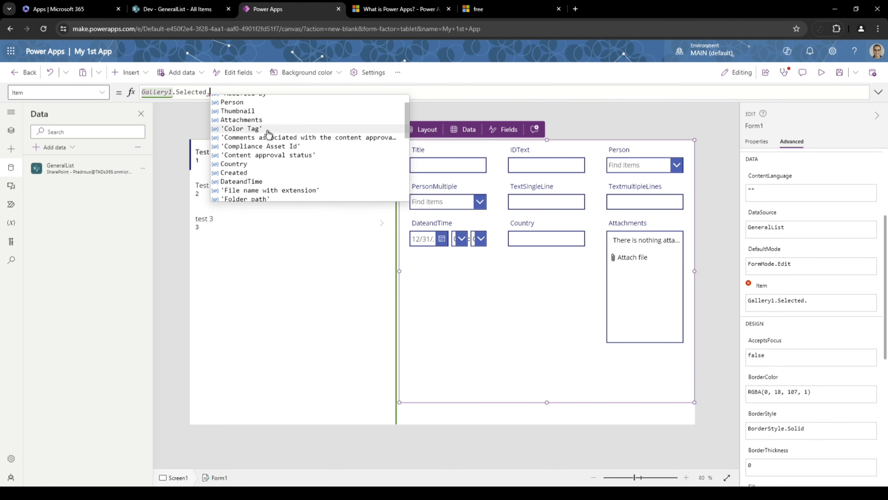
{"action": "left_click", "coordinate": [259, 165]}
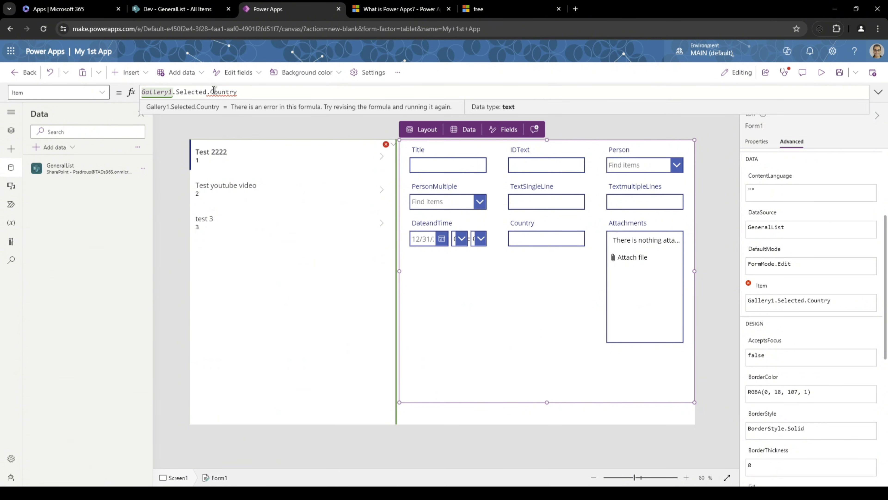
{"action": "left_click_drag", "start_coordinate": [211, 92], "coordinate": [238, 92]}
{"action": "key", "text": "BackSpace"}
{"action": "key", "text": "BackSpace"}
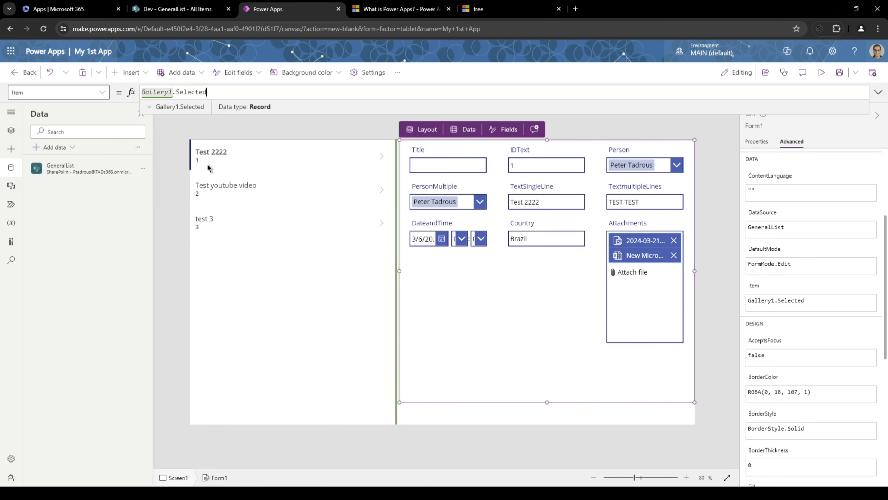
Step: Test the form's link to the gallery by selecting the Test youtube video and test 3 records
{"action": "key", "text": "alt"}
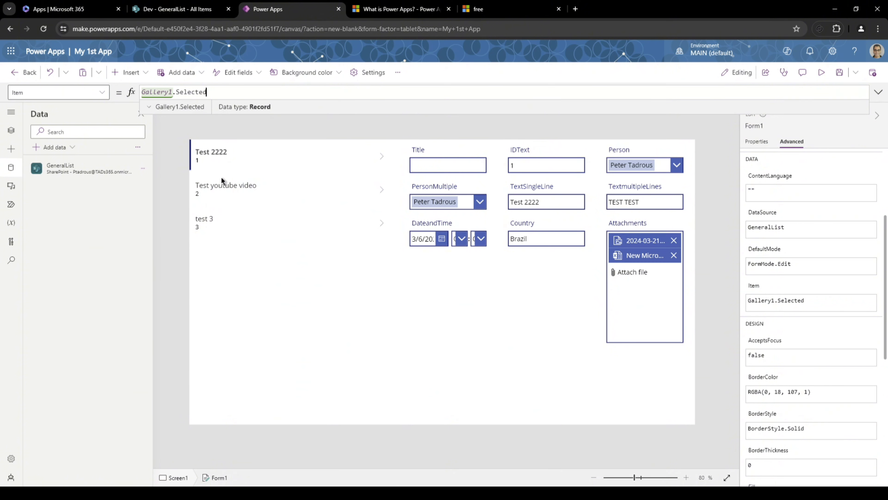
{"action": "left_click", "coordinate": [254, 195], "text": "alt"}
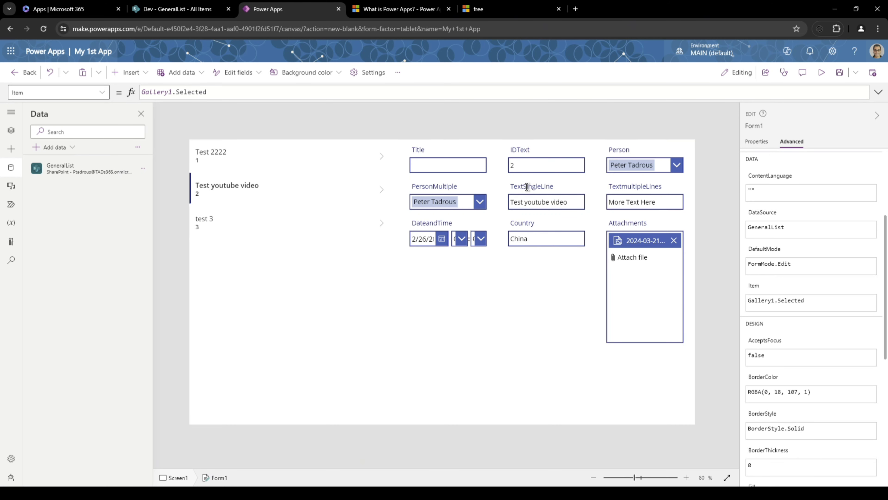
{"action": "left_click_drag", "start_coordinate": [552, 187], "coordinate": [517, 186]}
{"action": "left_click", "coordinate": [518, 186]}
{"action": "left_click", "coordinate": [225, 220]}
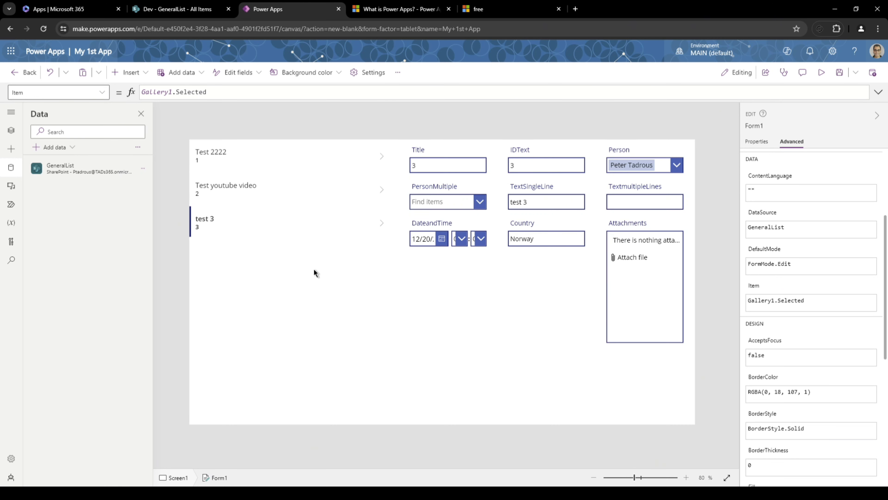
Step: Insert a button on Screen1 and place it below the form at the screen's lower edge
{"action": "left_click", "coordinate": [522, 295]}
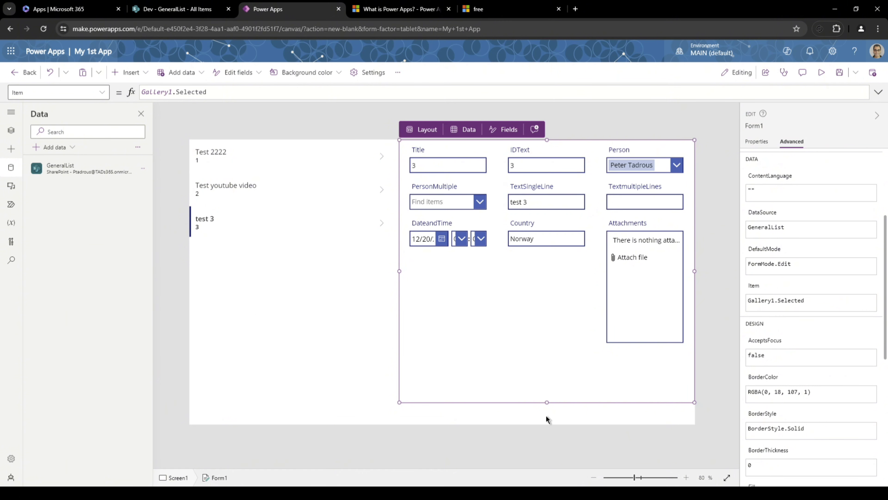
{"action": "left_click", "coordinate": [230, 120]}
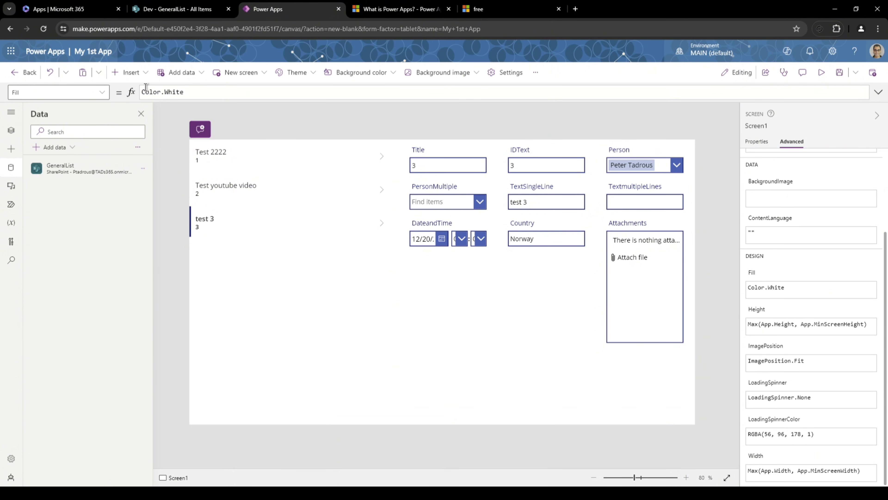
{"action": "left_click", "coordinate": [134, 74]}
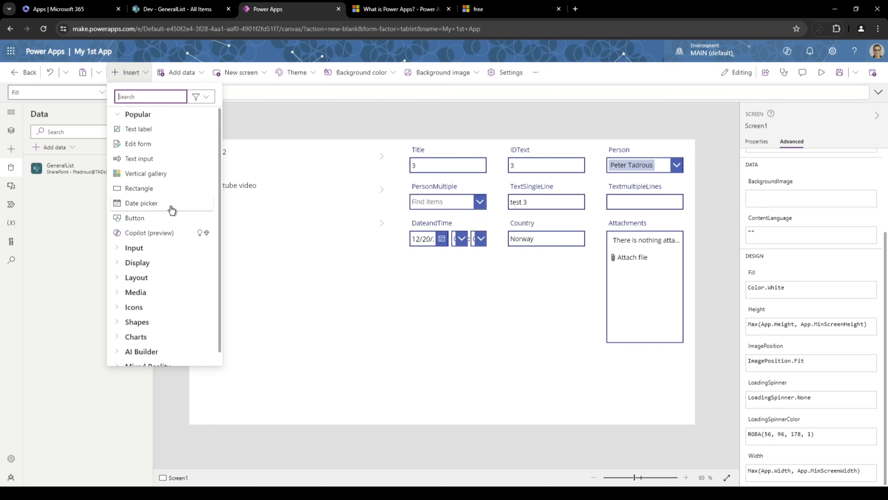
{"action": "left_click", "coordinate": [152, 221]}
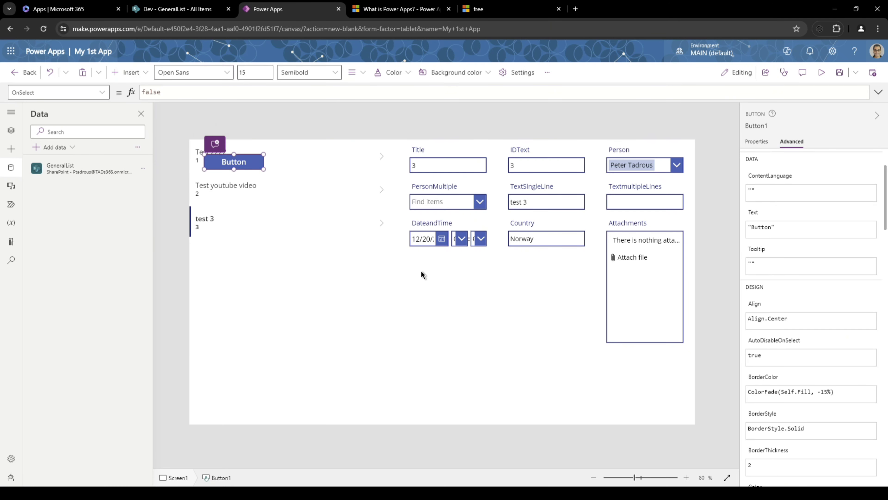
{"action": "left_click_drag", "start_coordinate": [258, 172], "coordinate": [289, 185]}
{"action": "left_click_drag", "start_coordinate": [345, 229], "coordinate": [574, 471]}
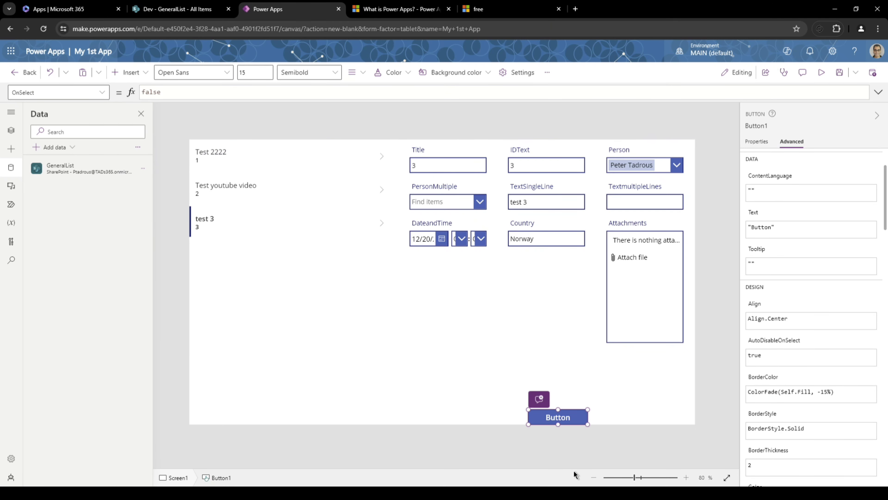
{"action": "left_click_drag", "start_coordinate": [570, 412], "coordinate": [567, 412]}
{"action": "scroll", "coordinate": [797, 231], "scroll_direction": "up", "scroll_amount": 2}
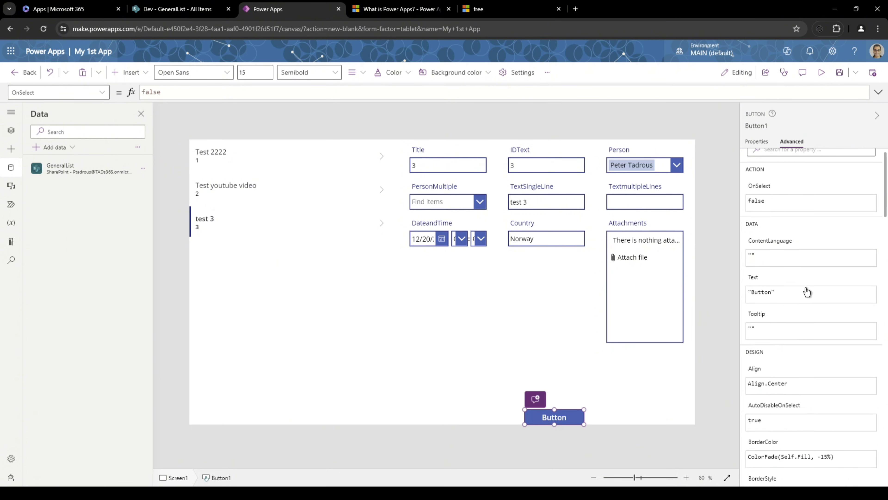
Step: Replace the button's OnSelect formula with the beginning of a SubmitForm( call
{"action": "left_click", "coordinate": [757, 142]}
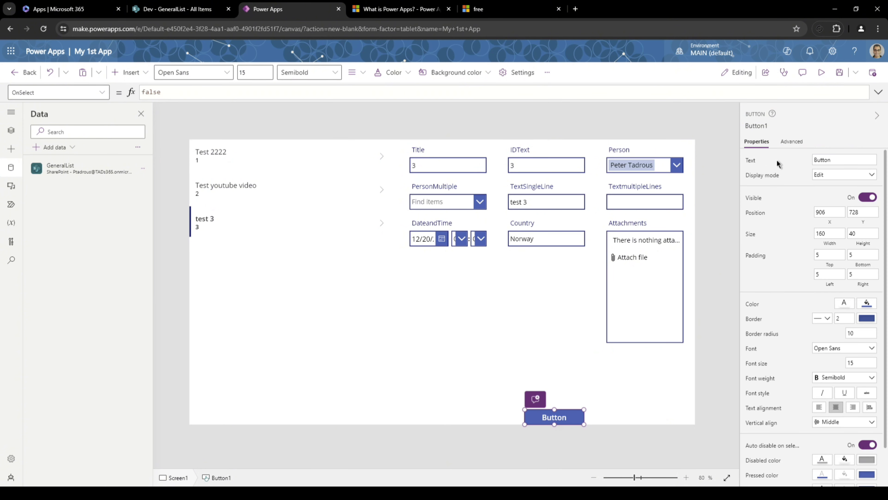
{"action": "left_click", "coordinate": [791, 141]}
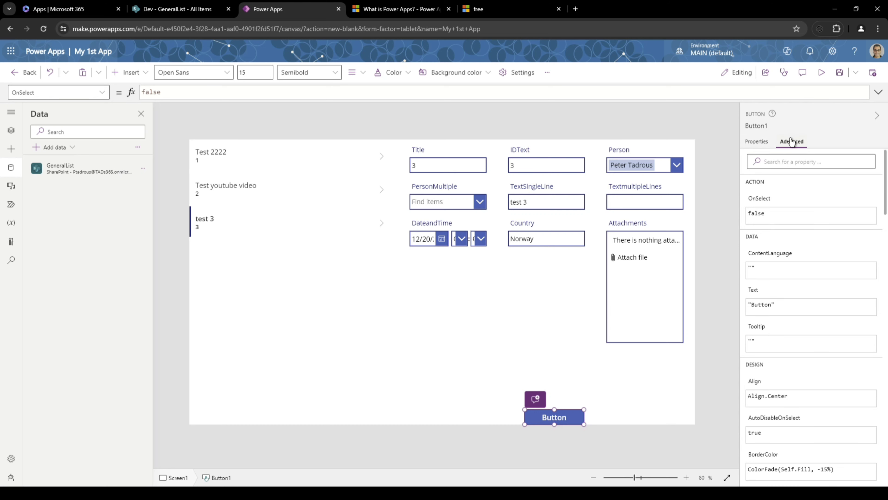
{"action": "left_click", "coordinate": [766, 198]}
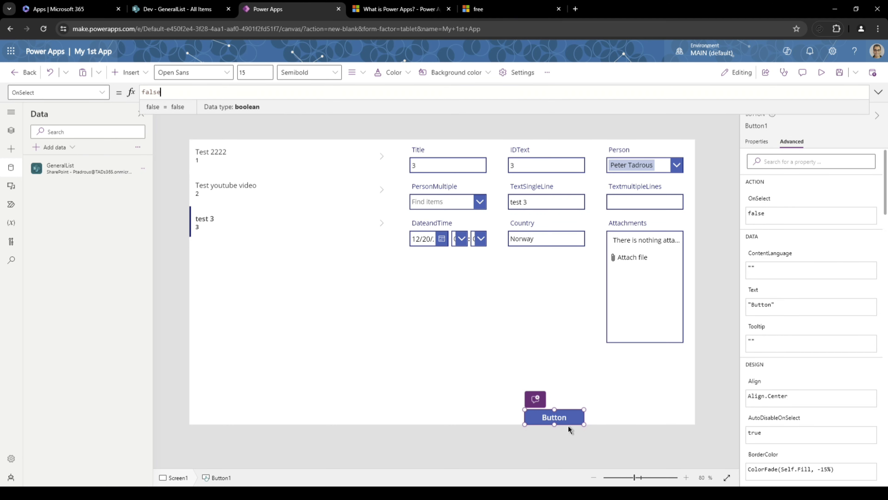
{"action": "double_click", "coordinate": [158, 92]}
{"action": "key", "text": "BackSpace"}
{"action": "type", "text": "S"}
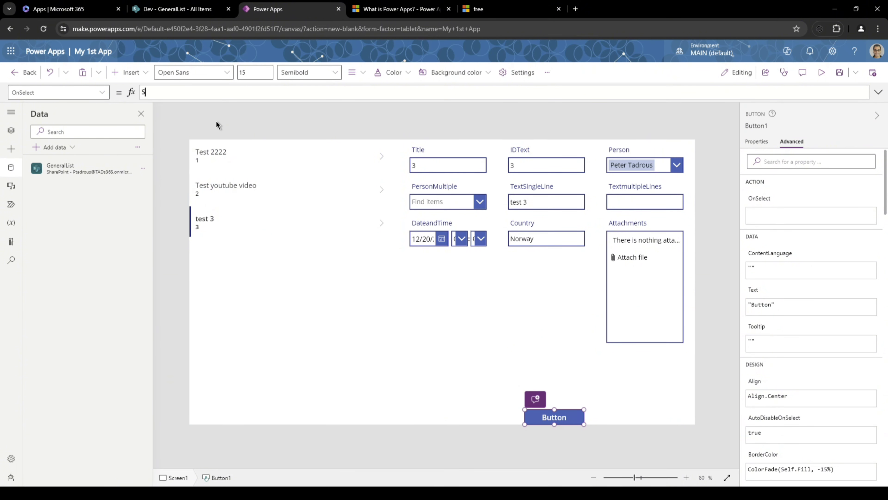
{"action": "type", "text": "ubmit"}
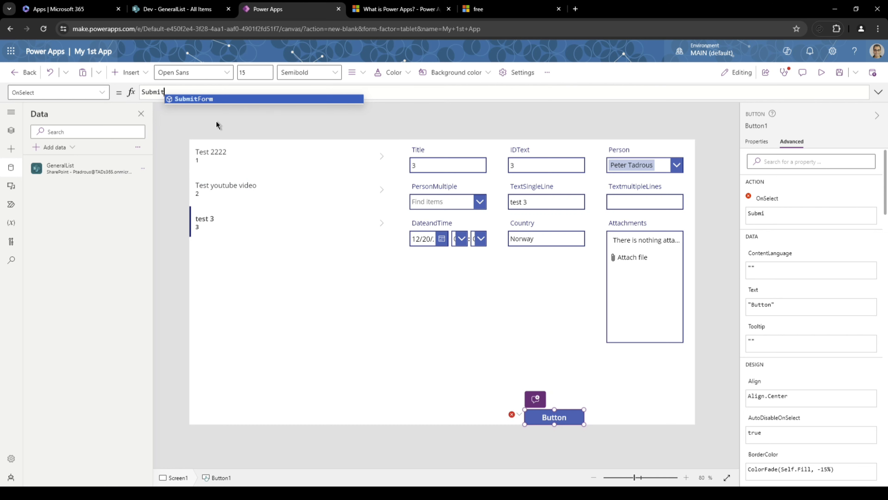
{"action": "key", "text": "Tab"}
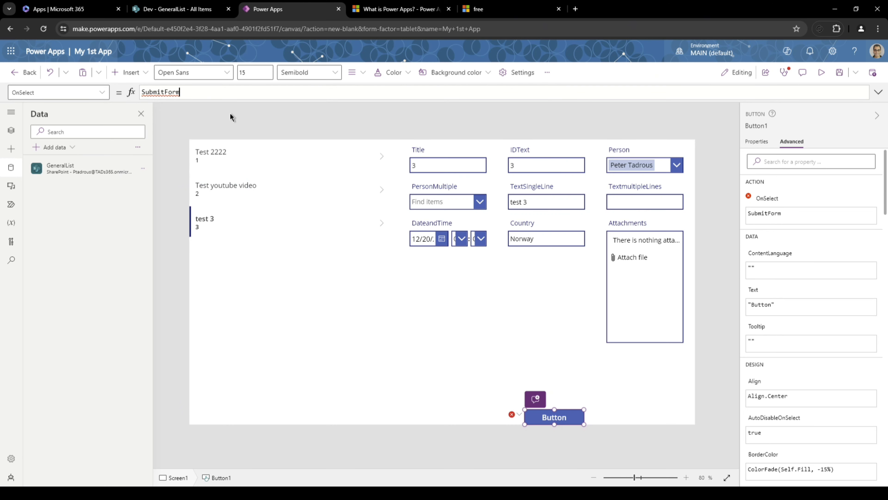
{"action": "type", "text": "("}
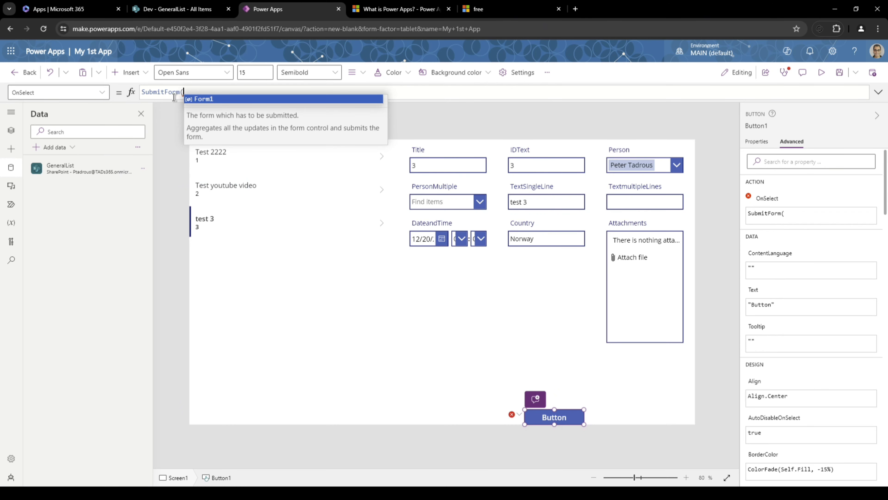
Step: Select the whole edit form and check its control name for use in the SubmitForm call
{"action": "left_click_drag", "start_coordinate": [172, 100], "coordinate": [190, 118]}
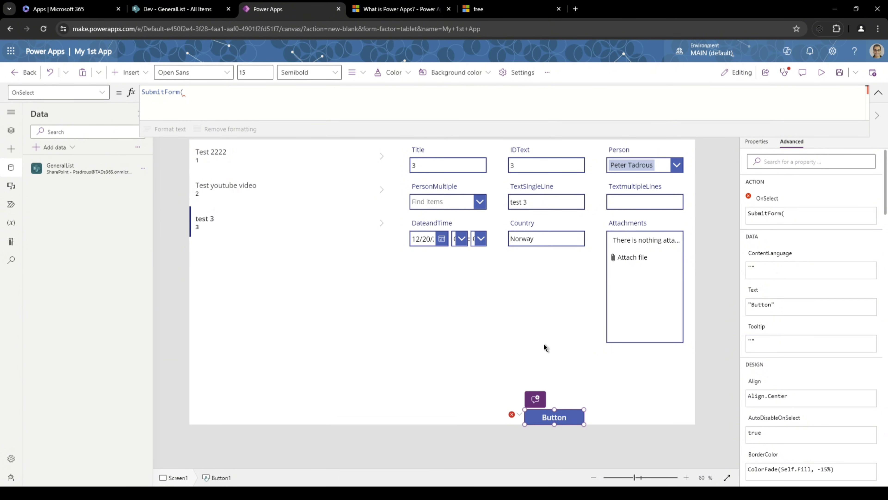
{"action": "left_click", "coordinate": [534, 328]}
{"action": "left_click", "coordinate": [466, 338]}
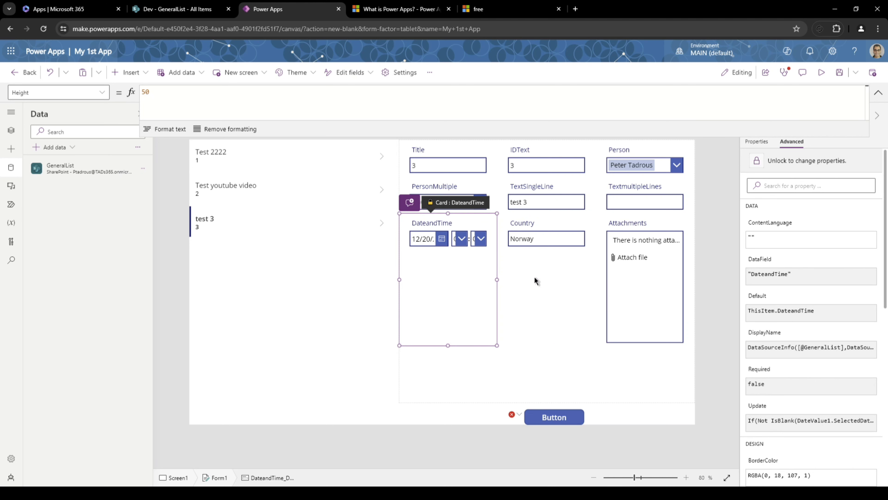
{"action": "left_click", "coordinate": [525, 377]}
{"action": "left_click", "coordinate": [878, 92]}
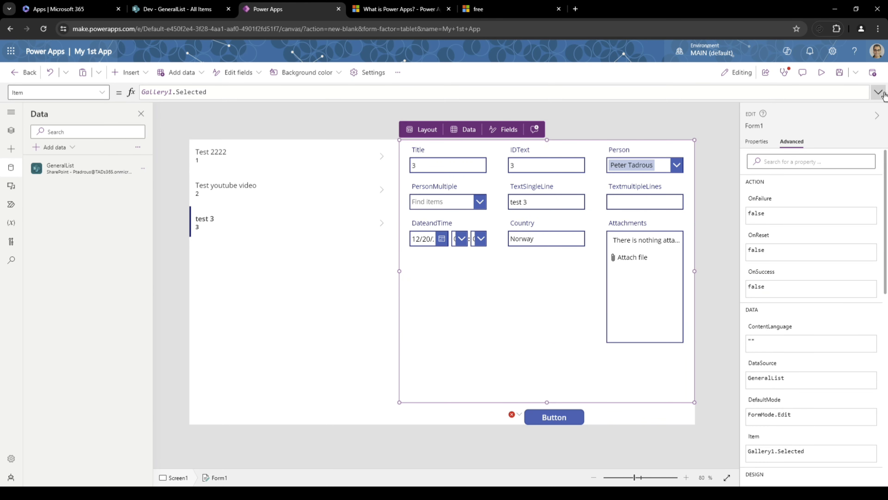
{"action": "left_click", "coordinate": [752, 127]}
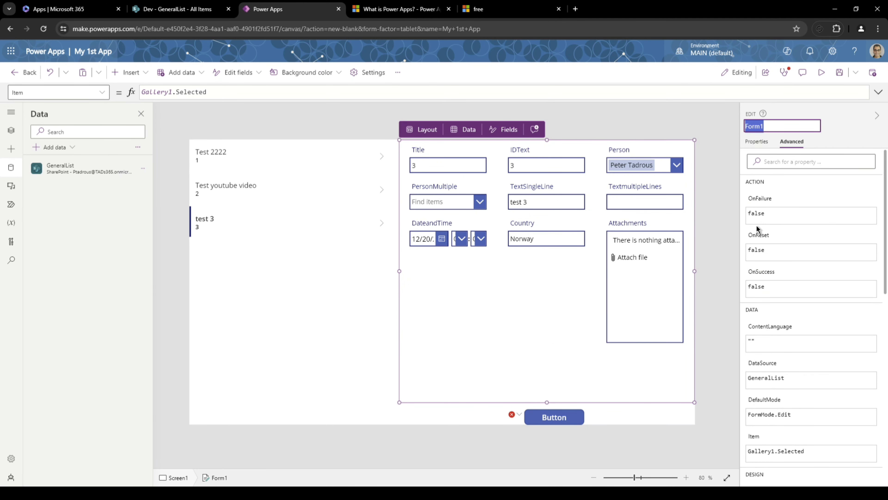
Step: Complete the button's OnSelect formula as SubmitForm(Form1)
{"action": "left_click", "coordinate": [567, 419]}
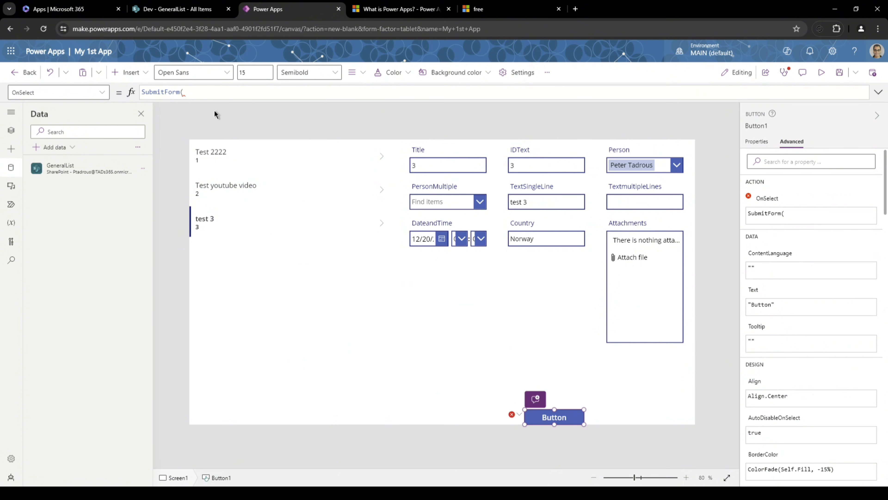
{"action": "type", "text": "Form1)"}
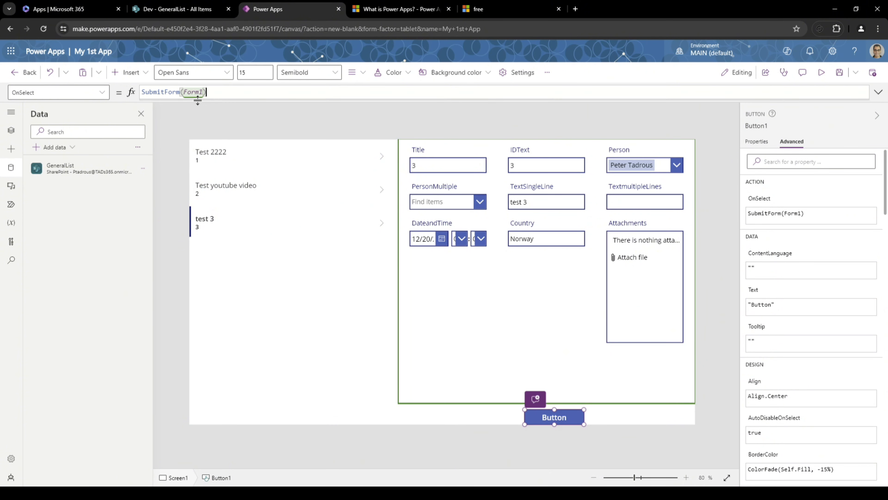
{"action": "left_click_drag", "start_coordinate": [199, 100], "coordinate": [215, 110]}
{"action": "left_click", "coordinate": [231, 102]}
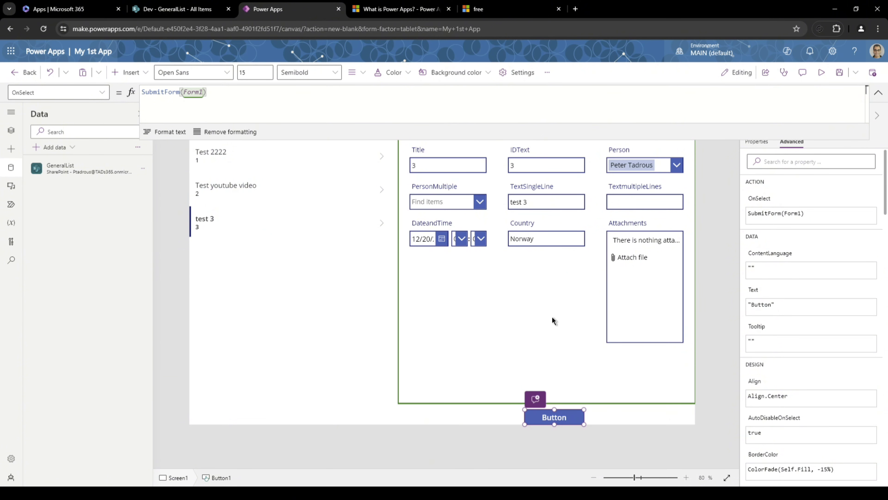
Step: Replace the edit form's OnFailure formula with a Notify call carrying the text "Data submission failed. Try again"
{"action": "left_click", "coordinate": [547, 343]}
{"action": "left_click", "coordinate": [542, 371]}
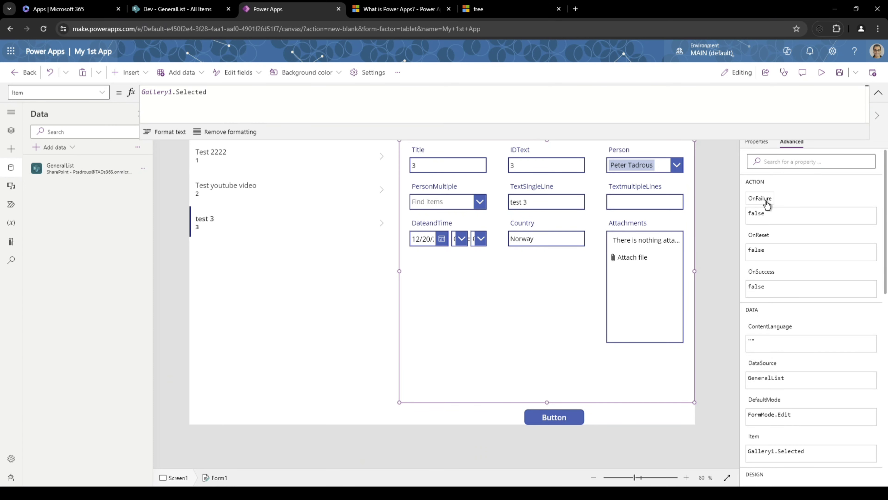
{"action": "left_click", "coordinate": [774, 205]}
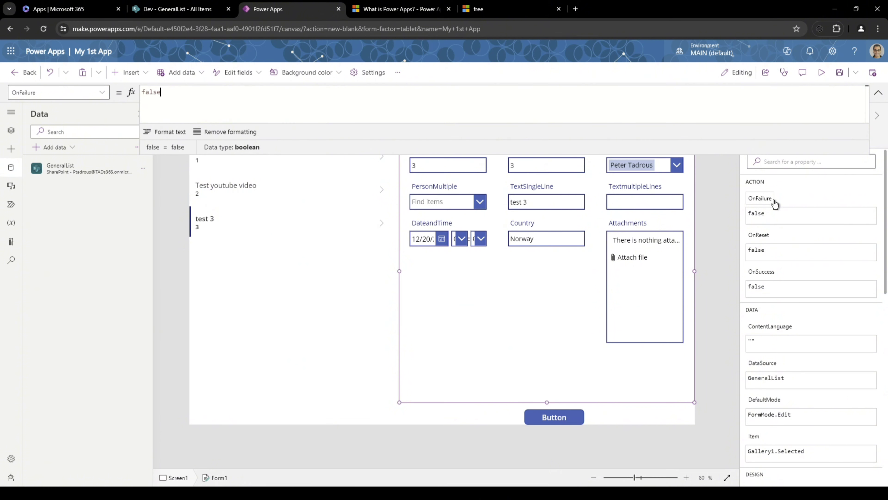
{"action": "key", "text": "ctrl+a"}
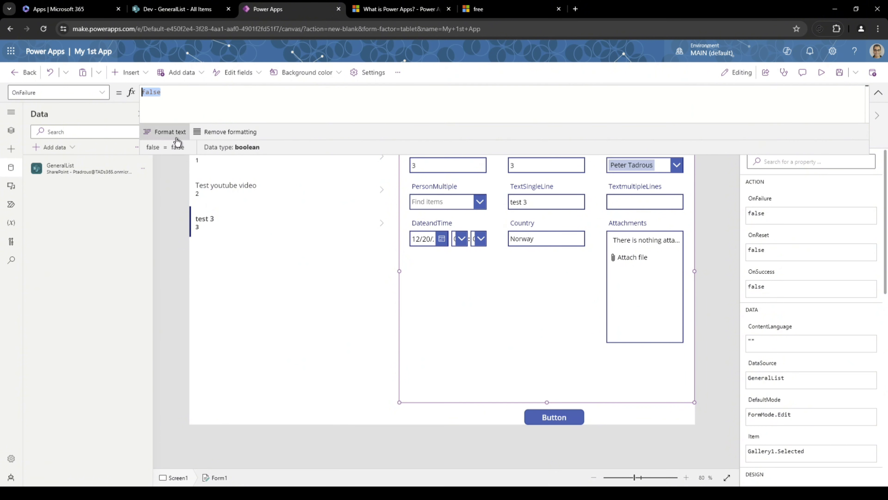
{"action": "key", "text": "BackSpace"}
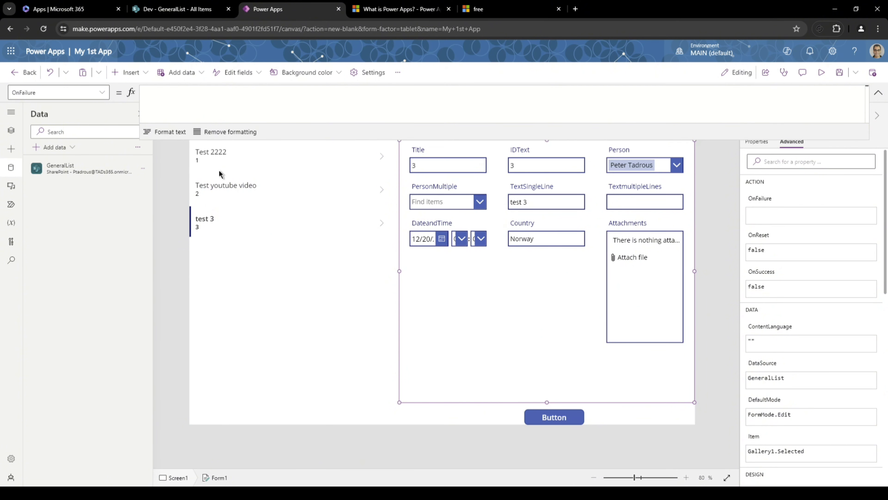
{"action": "type", "text": "Noti"}
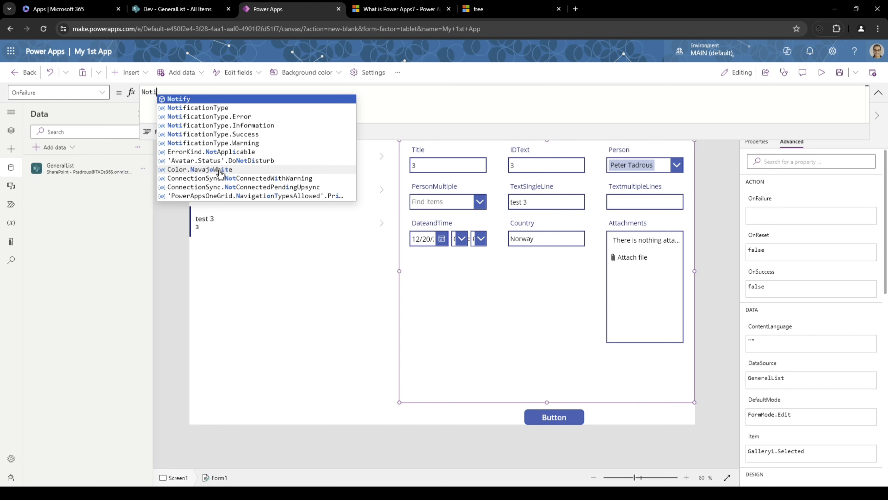
{"action": "type", "text": "fy("}
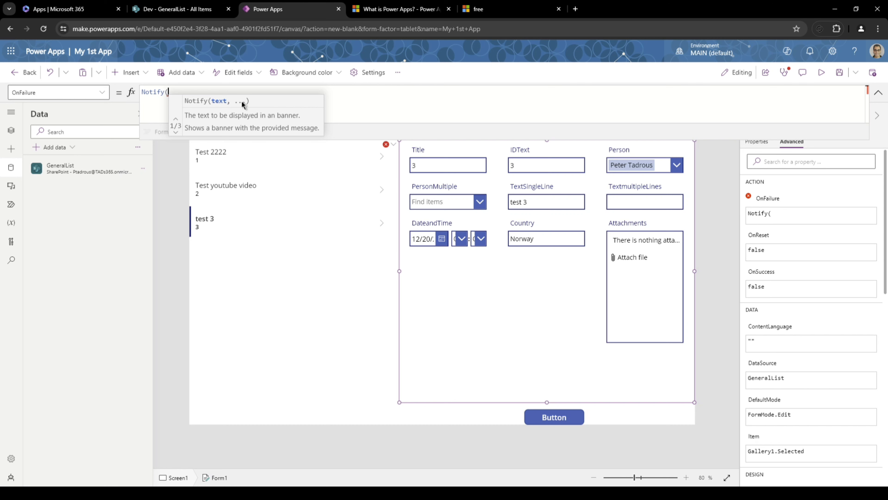
{"action": "type", "text": "\"\""}
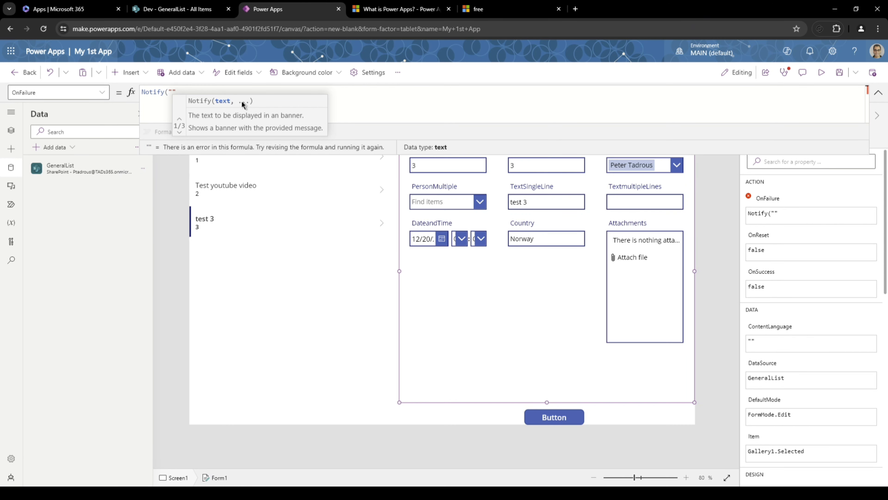
{"action": "type", "text": "Da"}
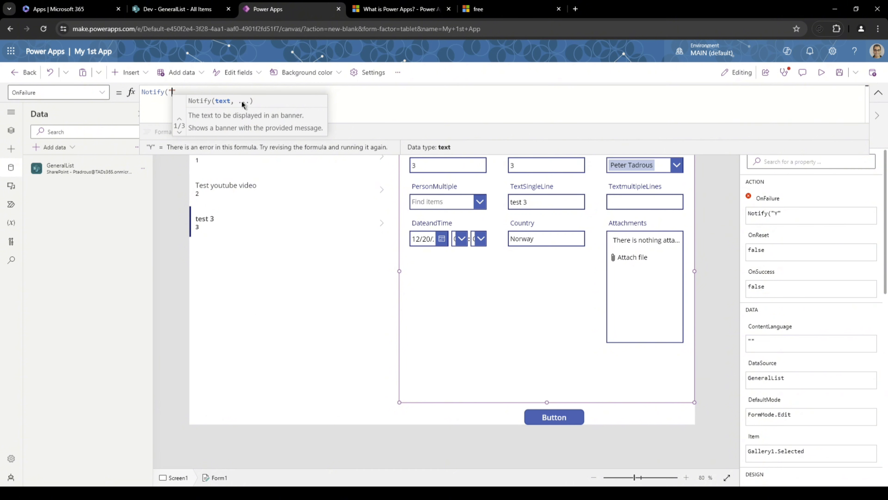
{"action": "type", "text": "ta submi"}
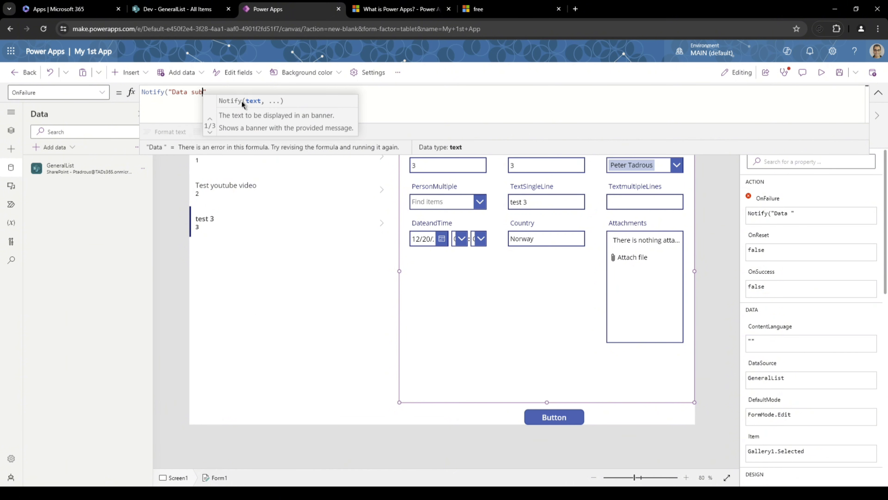
{"action": "type", "text": "ssion fa"}
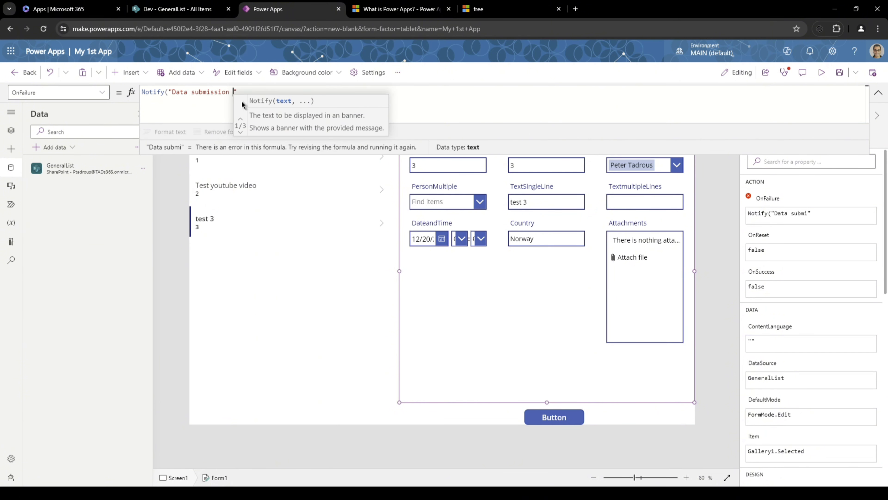
{"action": "type", "text": "iled"}
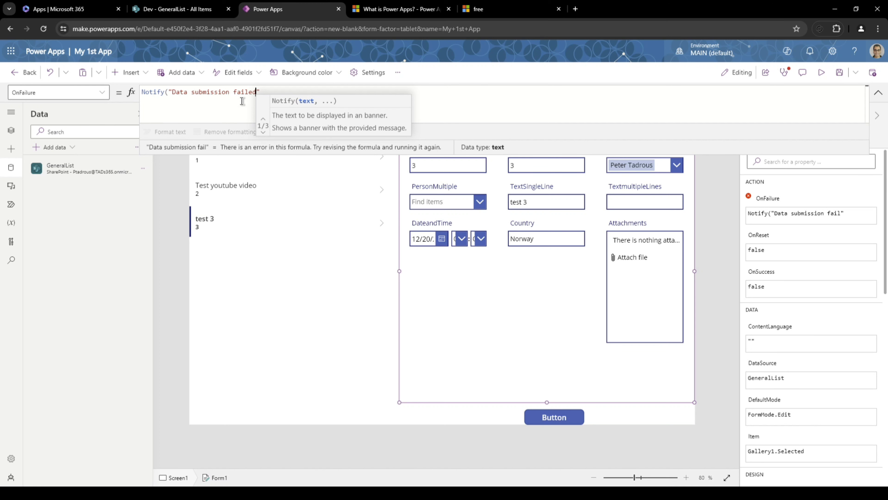
{"action": "type", "text": ". Try "}
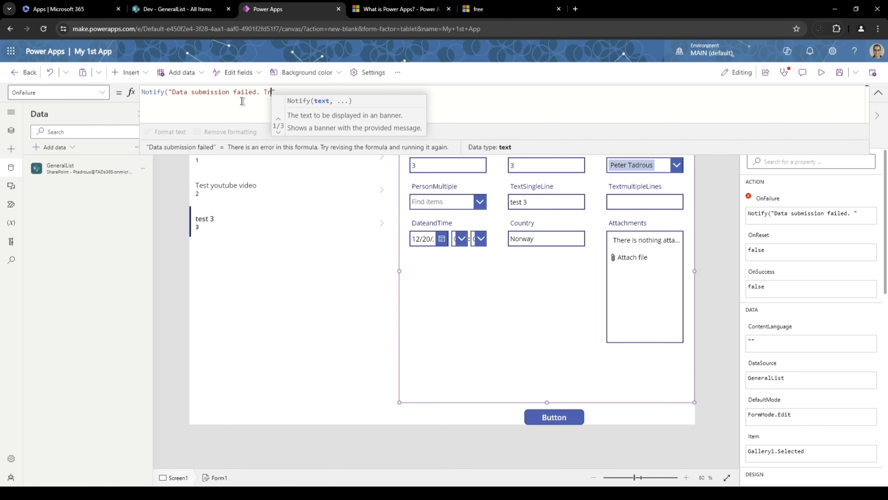
{"action": "type", "text": "again"}
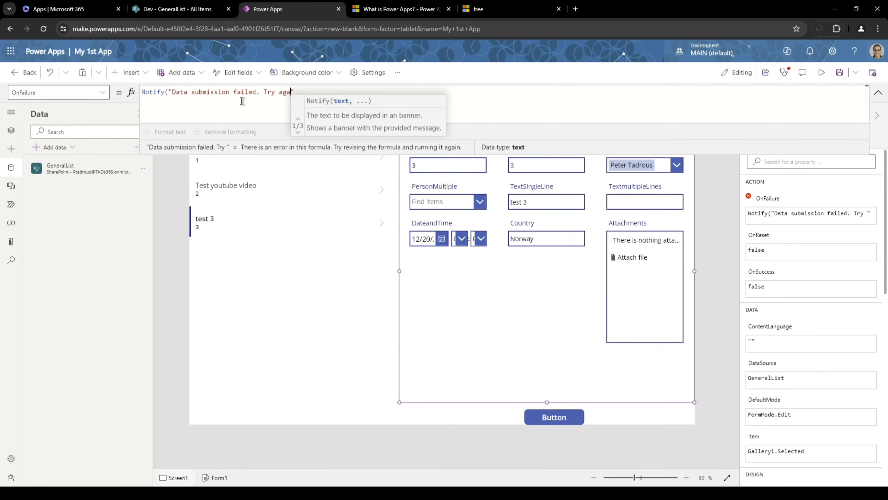
Step: Complete the OnFailure Notify call with NotificationType.Error and a timeout of 2000 milliseconds
{"action": "left_click", "coordinate": [277, 99]}
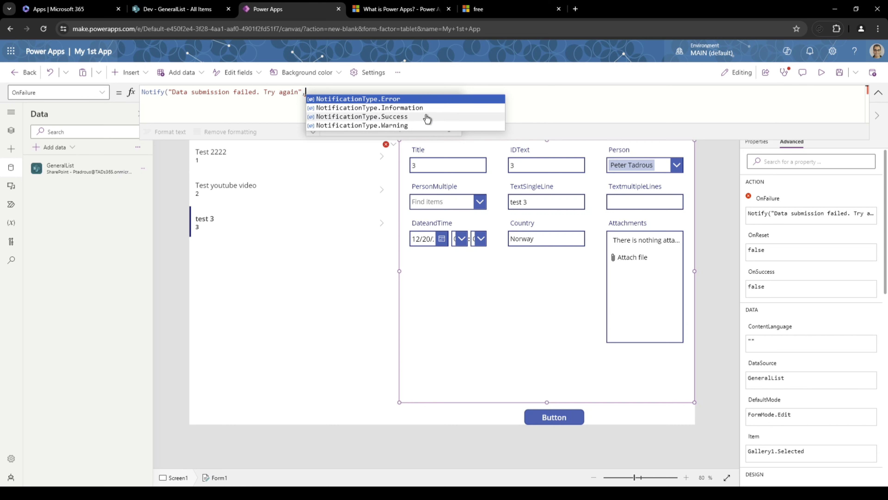
{"action": "left_click", "coordinate": [411, 101]}
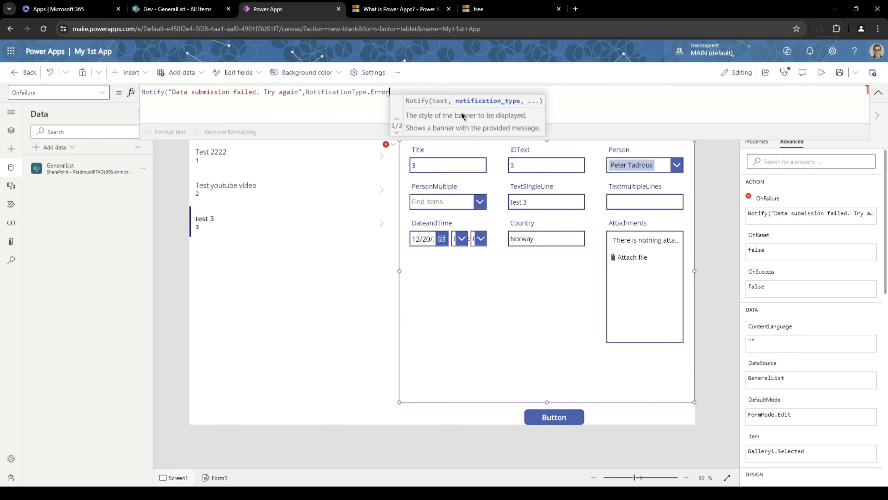
{"action": "type", "text": ","}
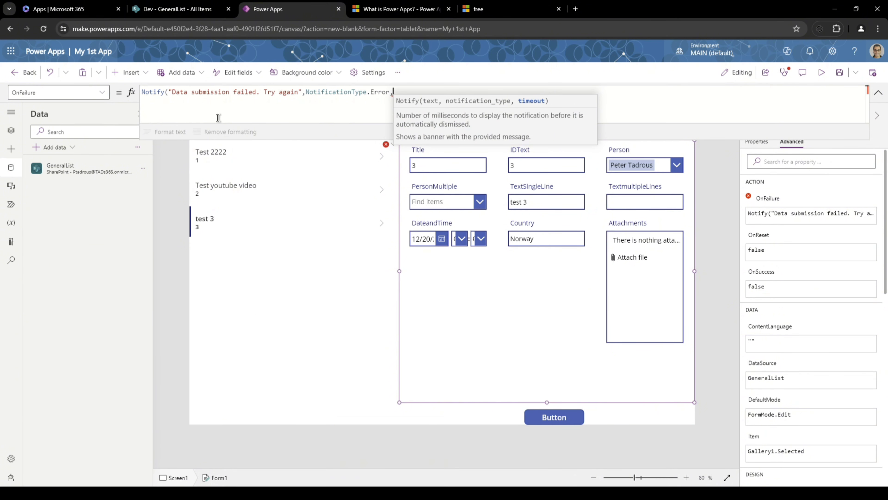
{"action": "type", "text": "2000"}
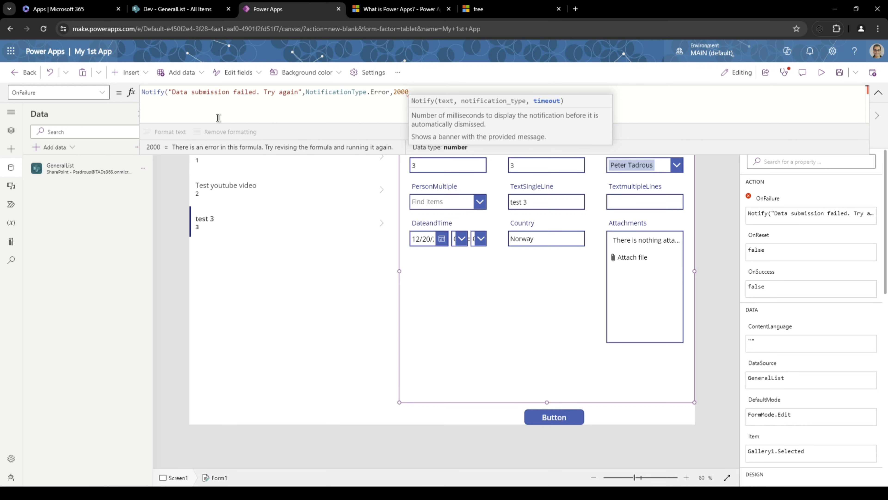
{"action": "type", "text": ")"}
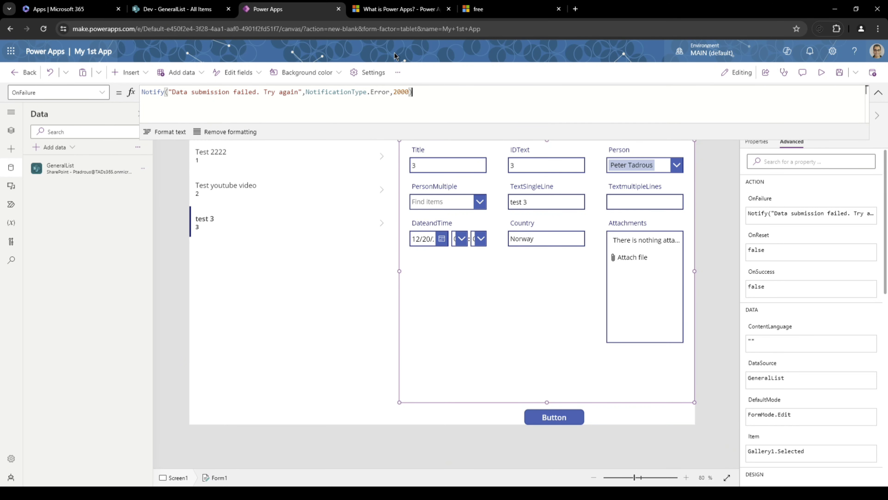
Step: Copy the edit form's whole OnFailure Notify formula into its OnSuccess property, replacing the existing content
{"action": "key", "text": "ctrl+a"}
{"action": "key", "text": "ctrl+c"}
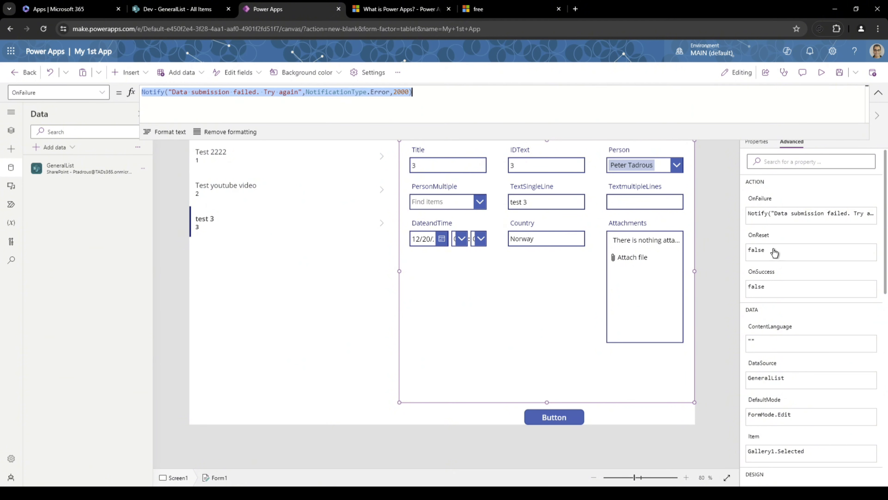
{"action": "left_click", "coordinate": [765, 272]}
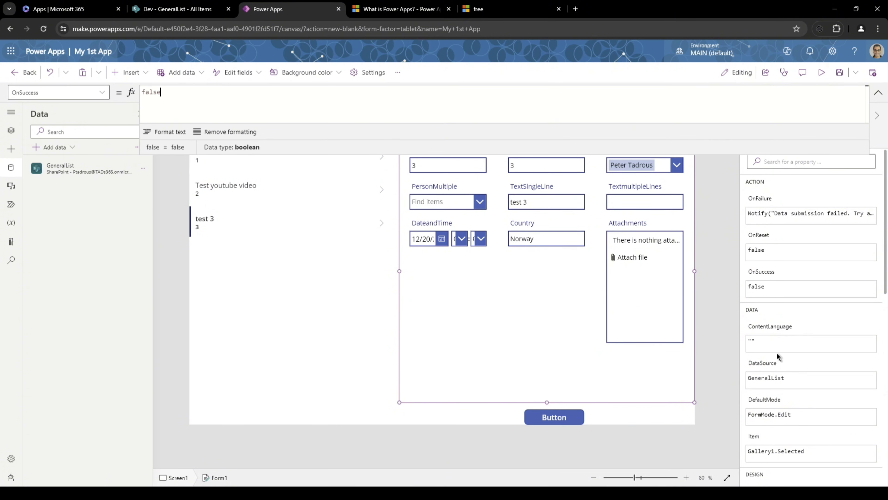
{"action": "key", "text": "ctrl+a"}
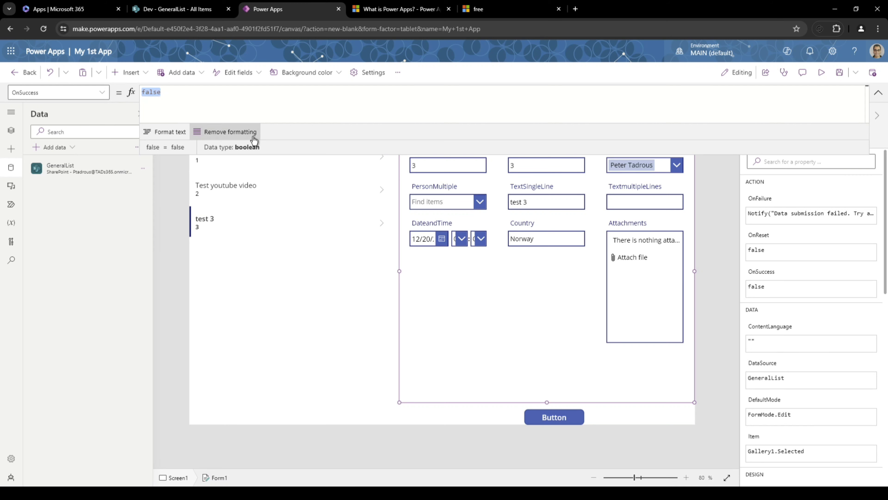
{"action": "key", "text": "BackSpace"}
{"action": "key", "text": "ctrl+v"}
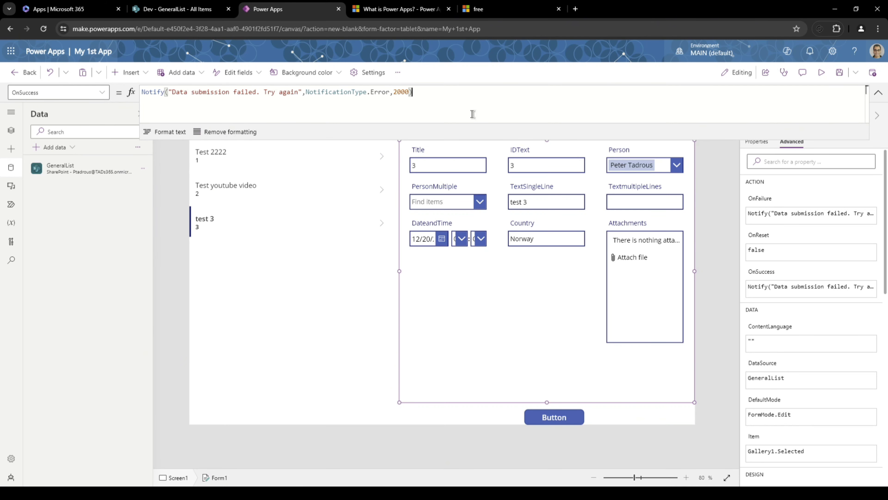
Step: Replace the message text in the OnSuccess Notify call with "Sucess. Your data was submitted!"
{"action": "double_click", "coordinate": [376, 90]}
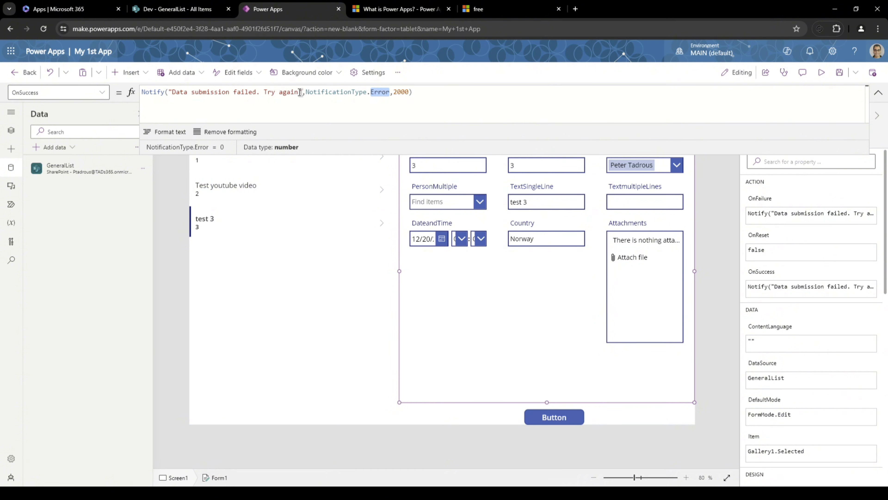
{"action": "left_click_drag", "start_coordinate": [298, 92], "coordinate": [172, 92]}
{"action": "type", "text": "Sucess. You"}
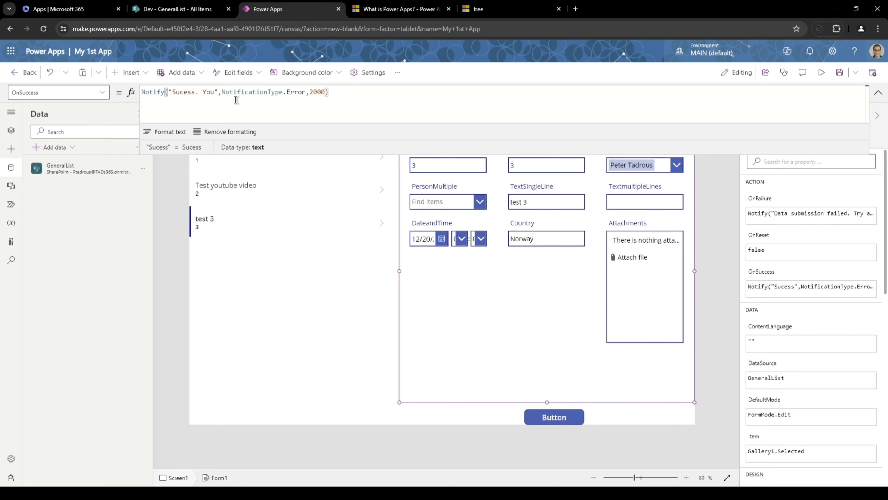
{"action": "type", "text": "r data wa"}
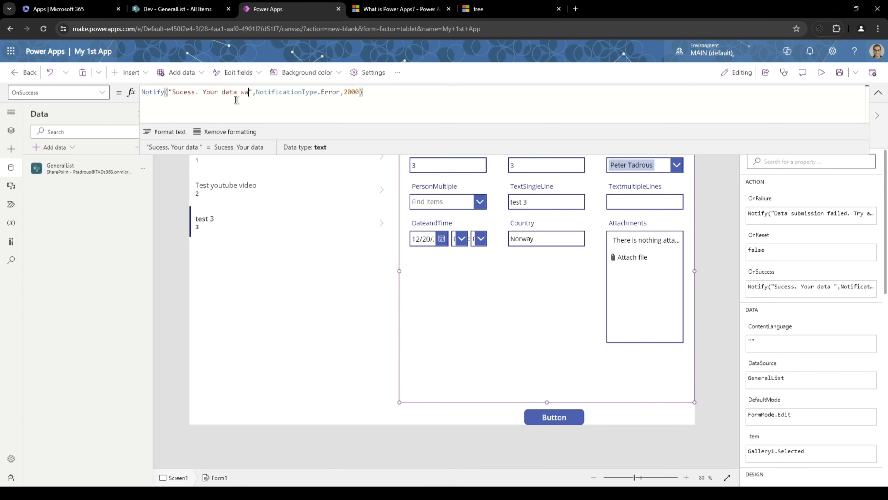
{"action": "type", "text": "s "}
{"action": "type", "text": "sub"}
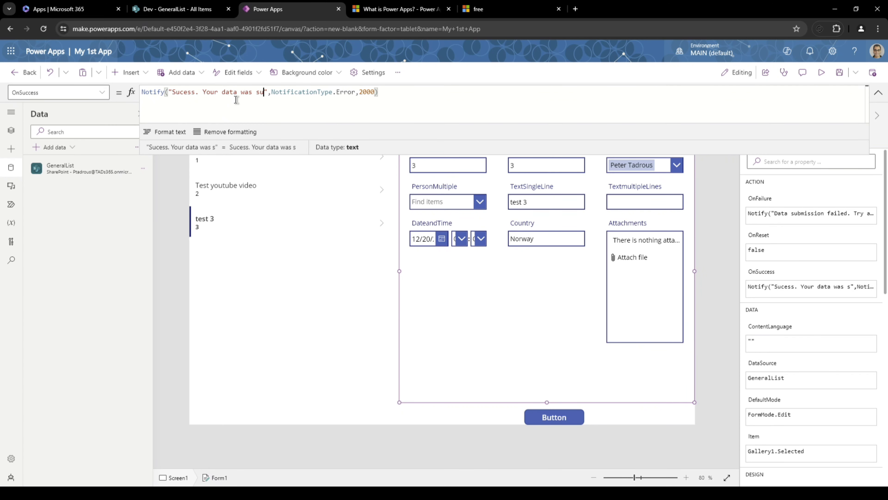
{"action": "type", "text": "mitted"}
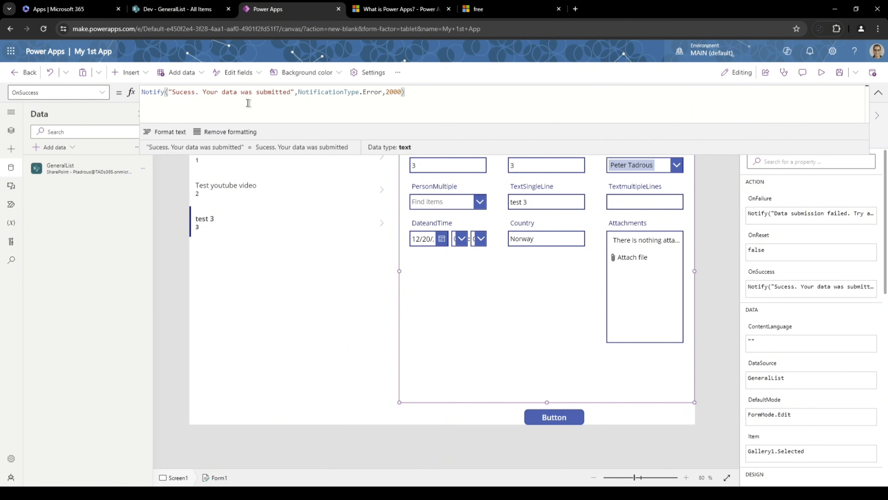
{"action": "type", "text": "!"}
Step: Change the notification type in the OnSuccess Notify call to NotificationType.Success
{"action": "left_click", "coordinate": [324, 92]}
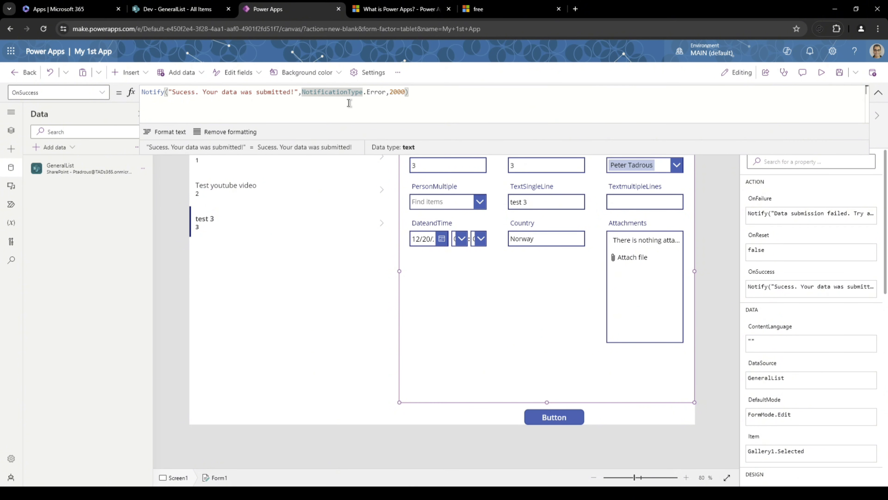
{"action": "left_click", "coordinate": [374, 93]}
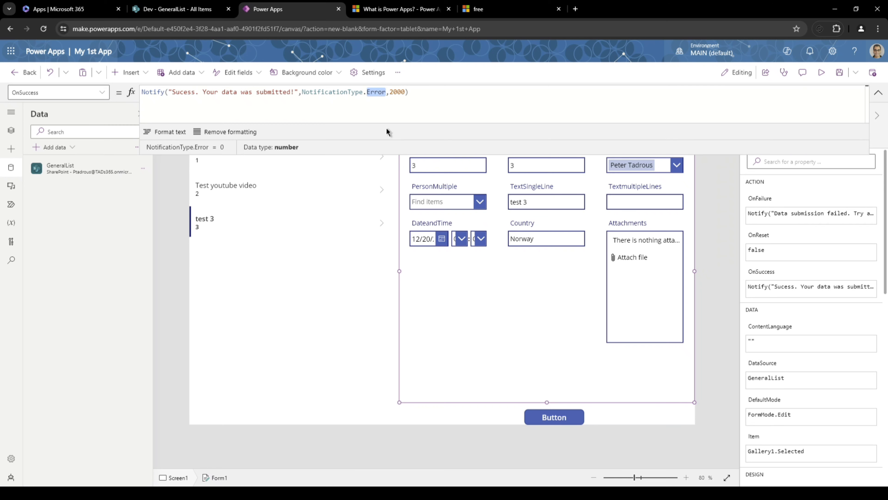
{"action": "type", "text": "s"}
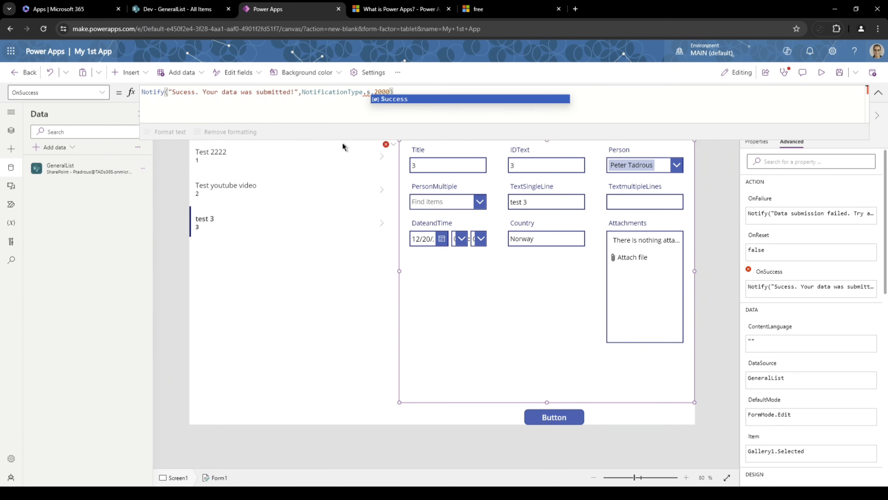
{"action": "left_click", "coordinate": [397, 99]}
{"action": "left_click", "coordinate": [433, 94]}
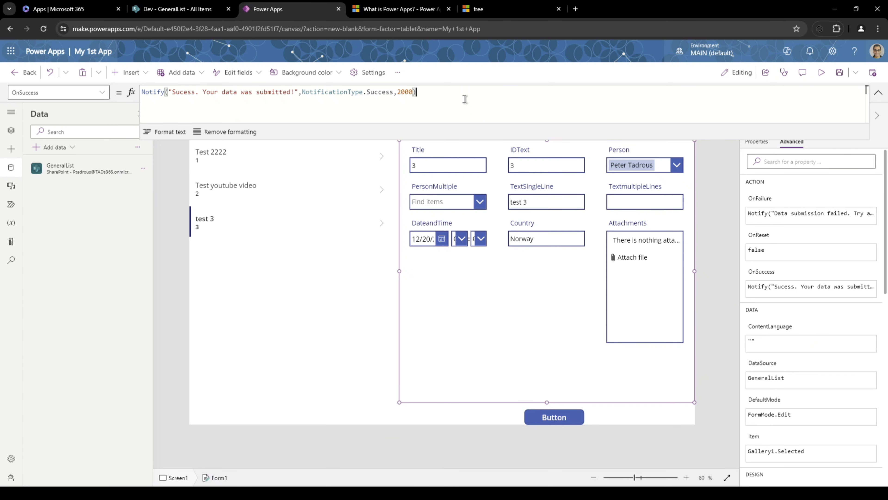
Step: End the OnSuccess Notify call with a semicolon and add ResetForm(Form1) on a new line
{"action": "type", "text": ";"}
{"action": "key", "text": "shift+Return"}
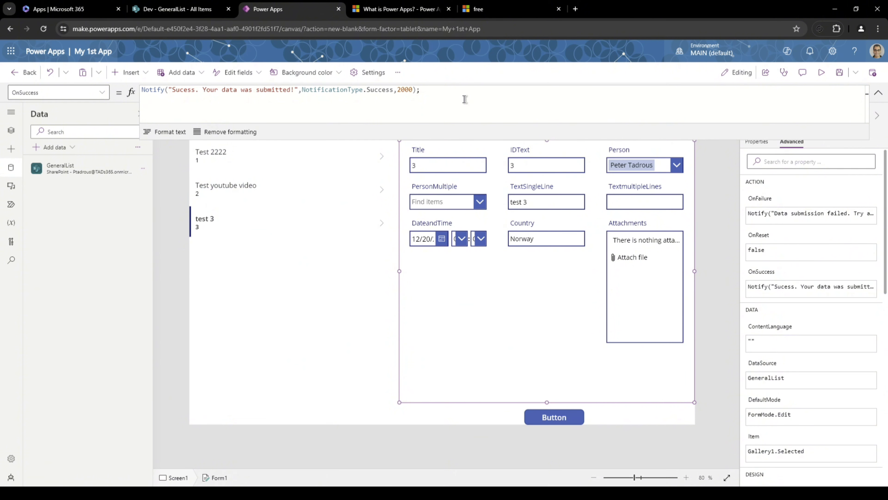
{"action": "key", "text": "BackSpace"}
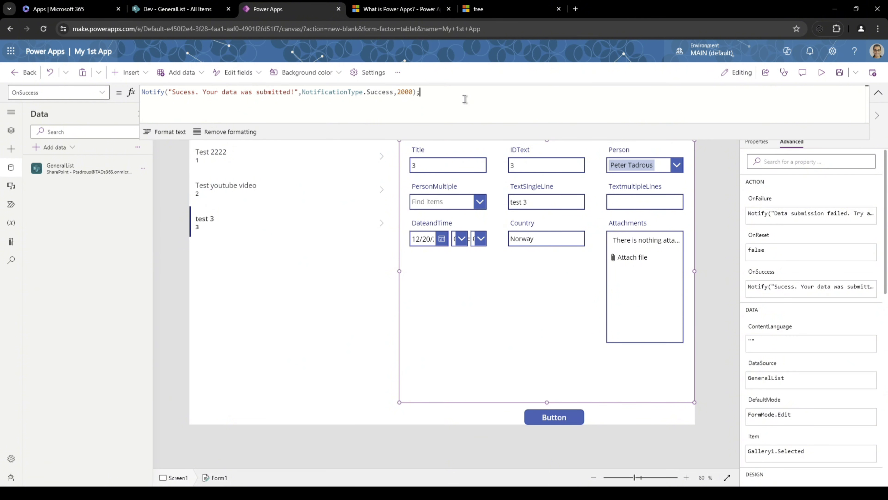
{"action": "key", "text": "shift+Return"}
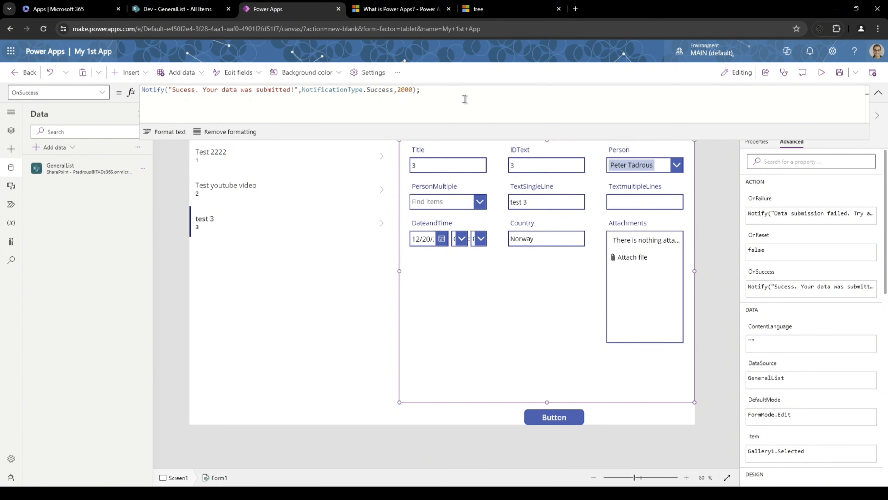
{"action": "type", "text": "Resetf"}
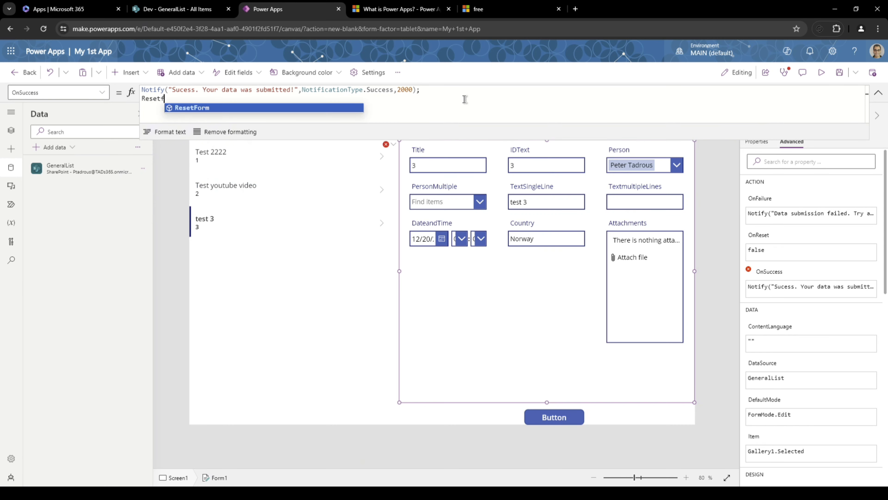
{"action": "key", "text": "Tab"}
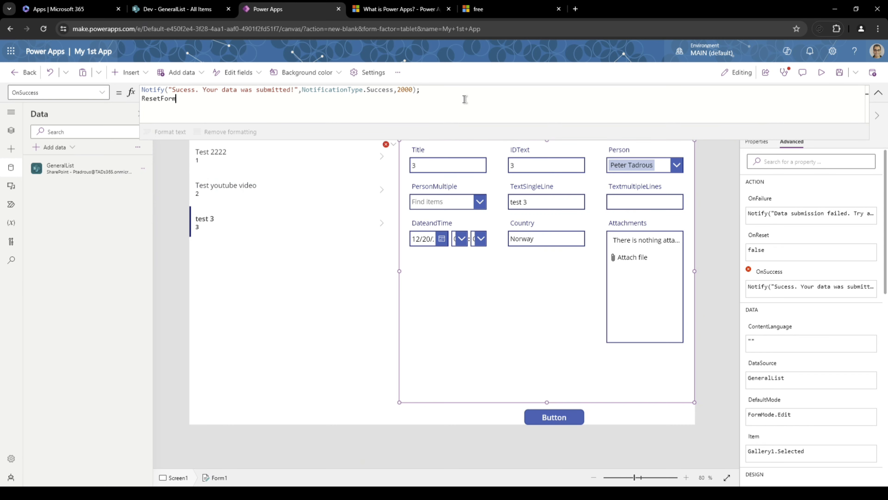
{"action": "type", "text": "("}
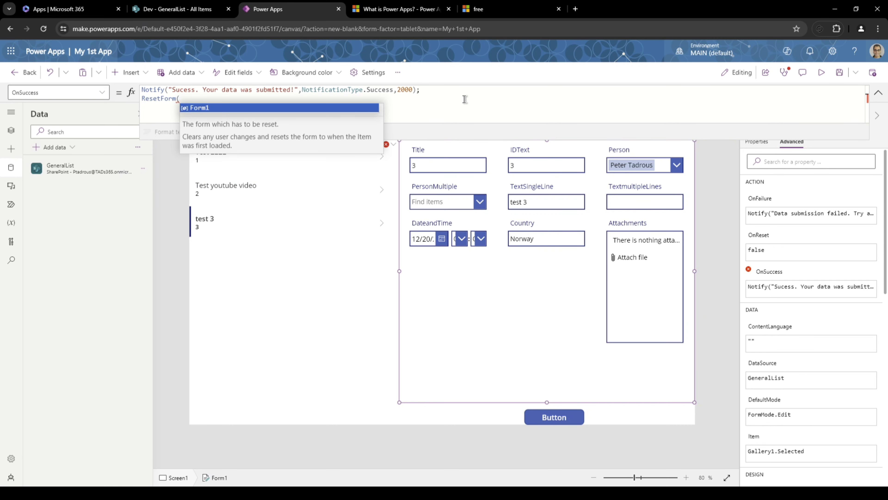
{"action": "left_click", "coordinate": [197, 110]}
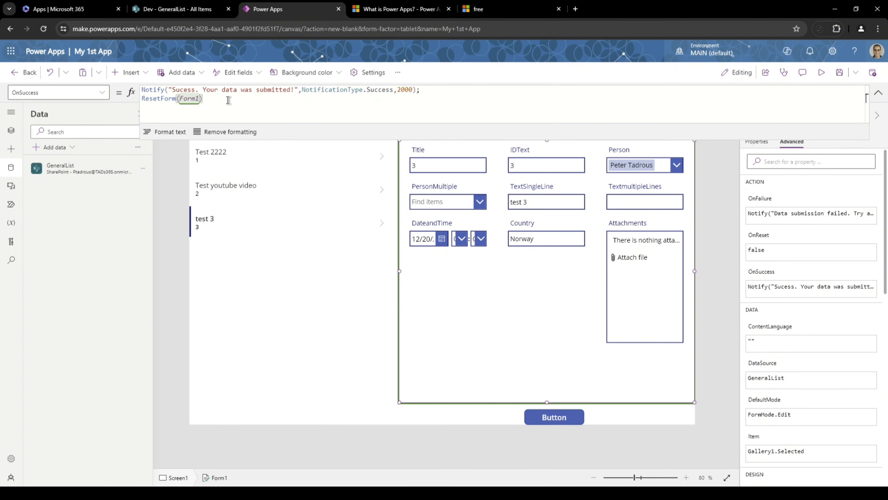
{"action": "type", "text": ")"}
Step: Review the submit button's OnSelect formula, collapse the expanded formula area and start a preview of the app
{"action": "left_click", "coordinate": [573, 421]}
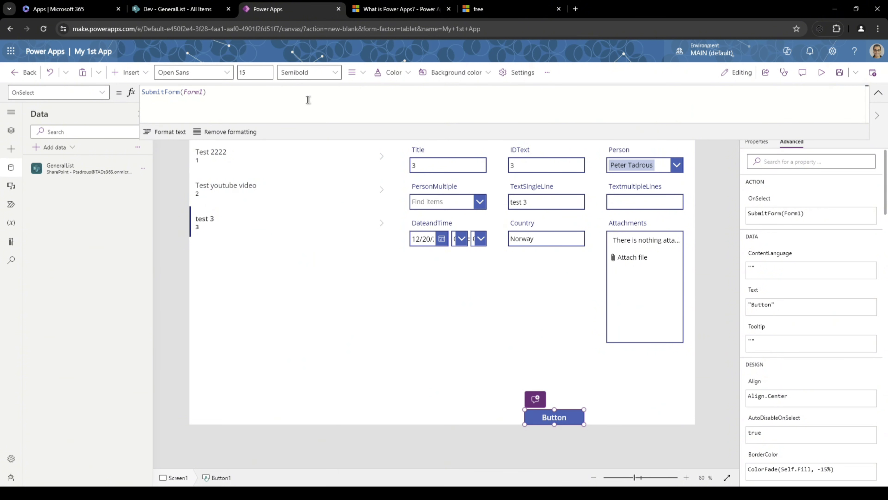
{"action": "left_click", "coordinate": [879, 92]}
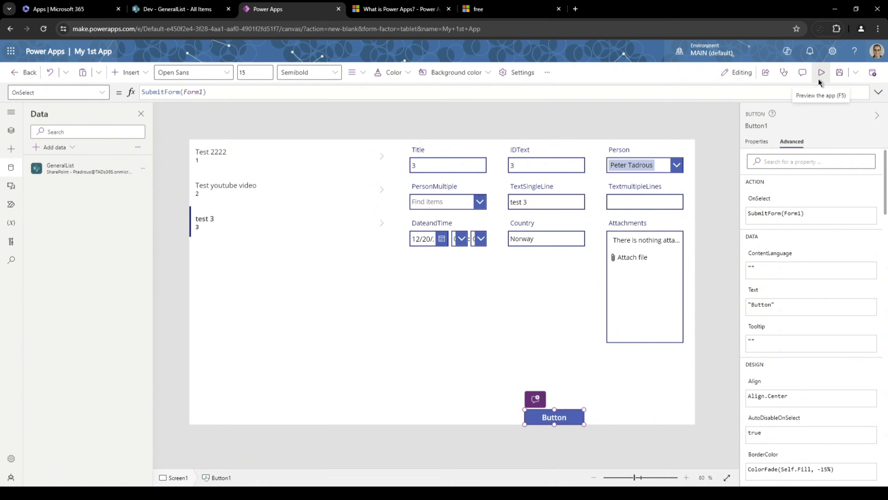
{"action": "left_click", "coordinate": [821, 73]}
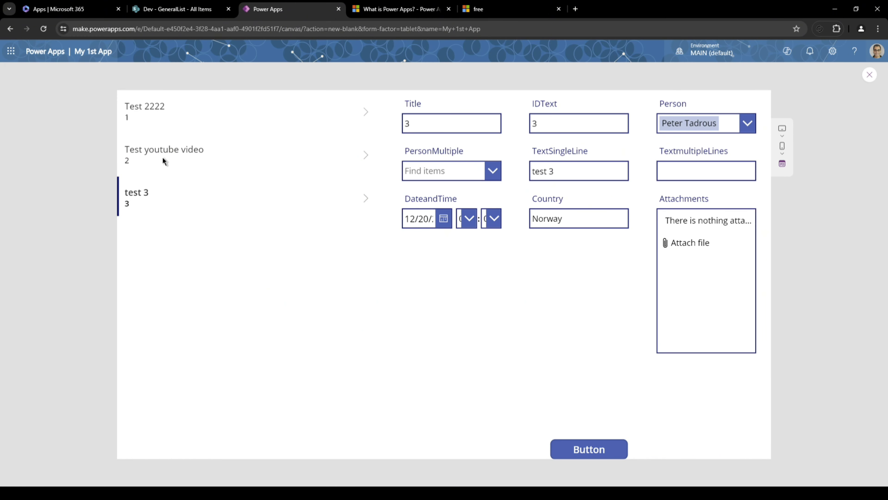
Step: In the preview, change the "Test 2222" record's TextSingleLine value to "Test 1" and submit the form, ending the preview
{"action": "left_click", "coordinate": [169, 113]}
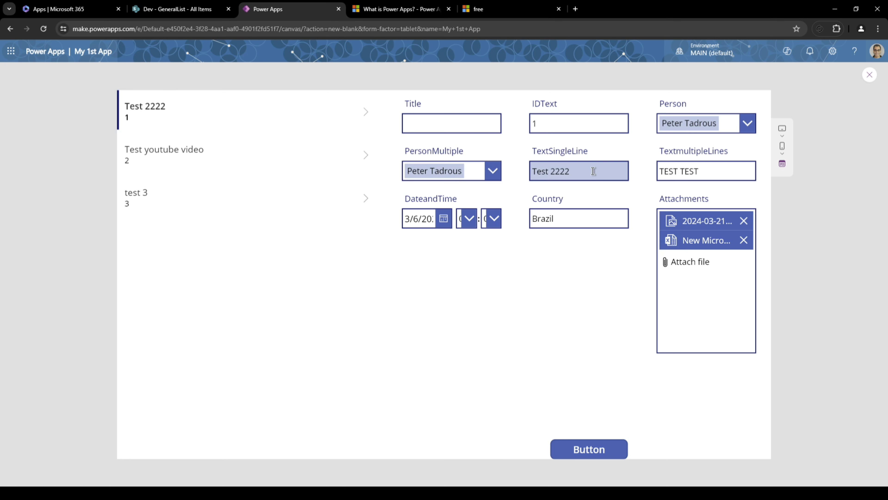
{"action": "left_click_drag", "start_coordinate": [594, 172], "coordinate": [553, 170]}
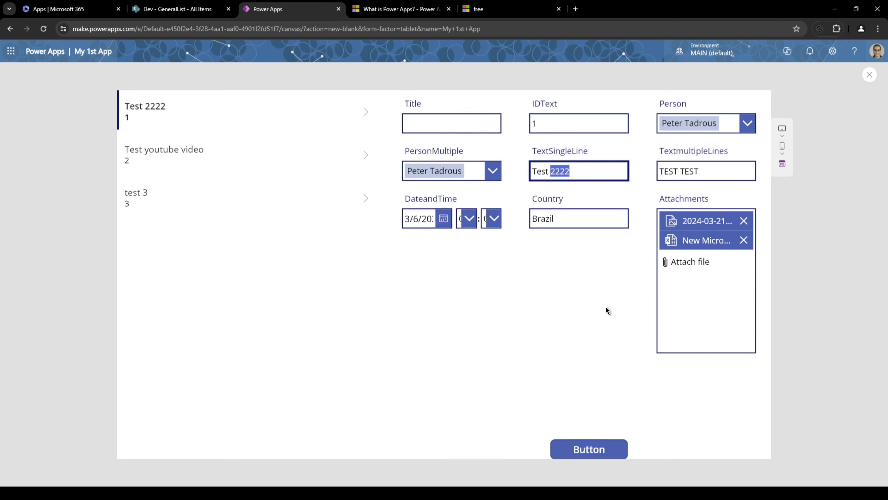
{"action": "type", "text": "1"}
{"action": "left_click", "coordinate": [601, 451]}
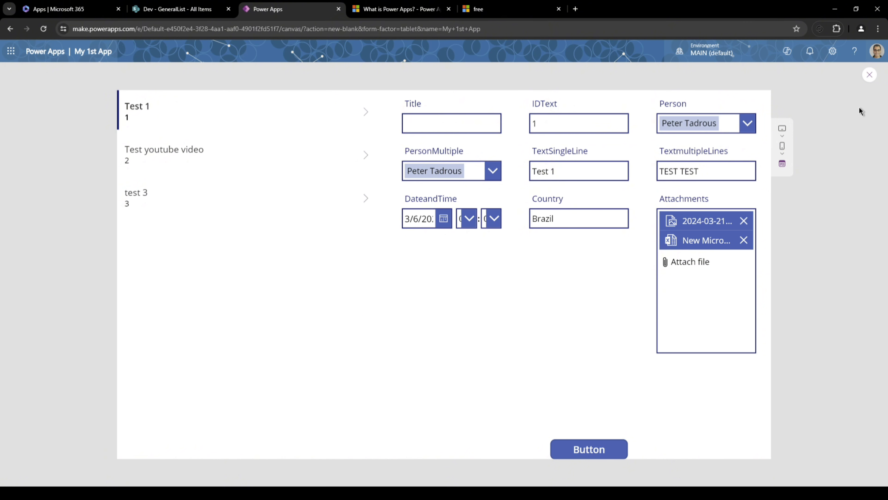
{"action": "left_click", "coordinate": [869, 76]}
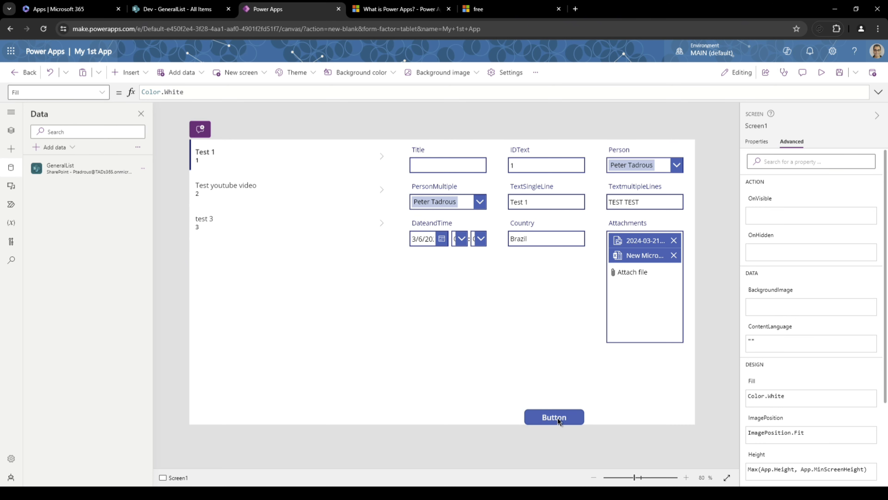
Step: Insert an Add icon and place it beside the submit button below the form, at about X 788, Y 704
{"action": "left_click", "coordinate": [130, 72]}
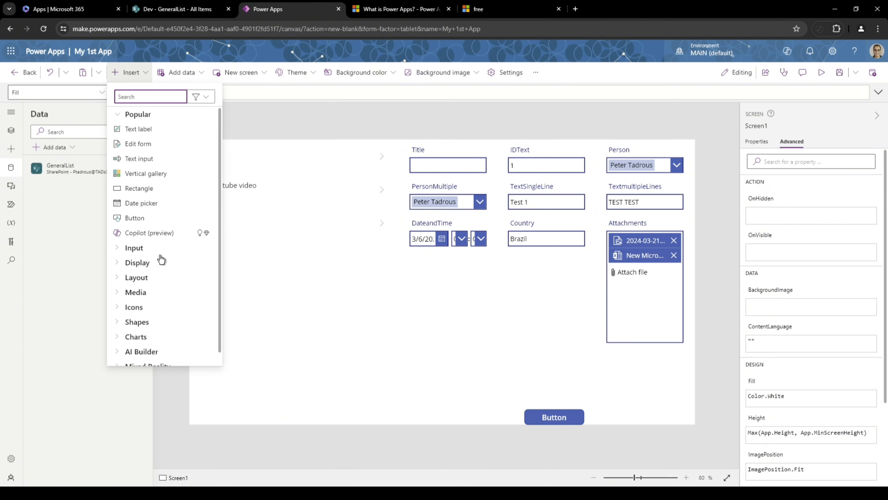
{"action": "left_click", "coordinate": [156, 312]}
{"action": "scroll", "coordinate": [156, 313], "scroll_direction": "down", "scroll_amount": 3}
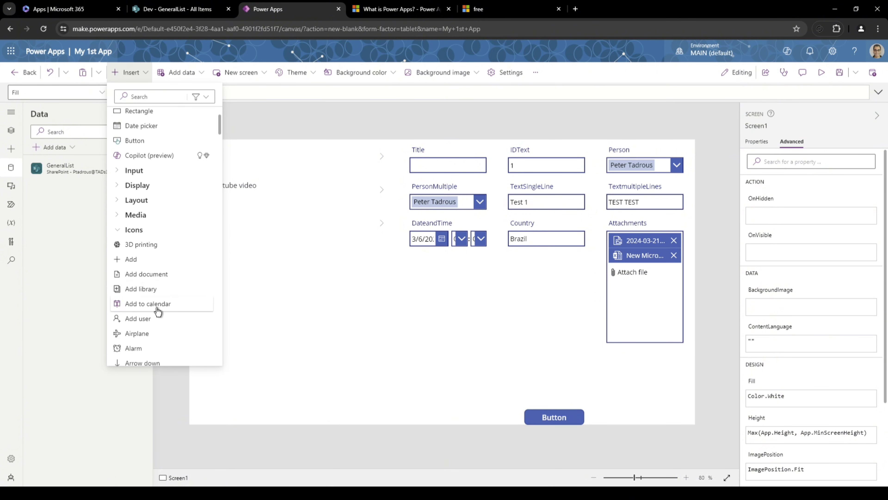
{"action": "left_click", "coordinate": [130, 260]}
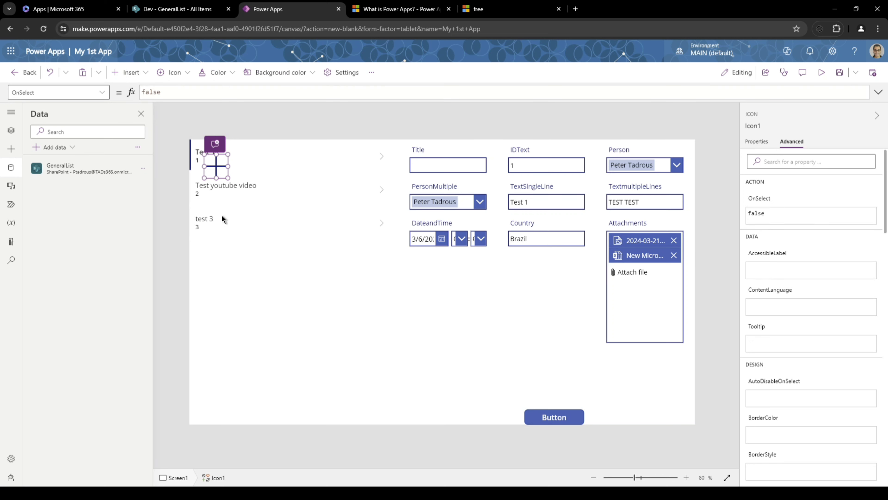
{"action": "left_click_drag", "start_coordinate": [215, 165], "coordinate": [496, 424]}
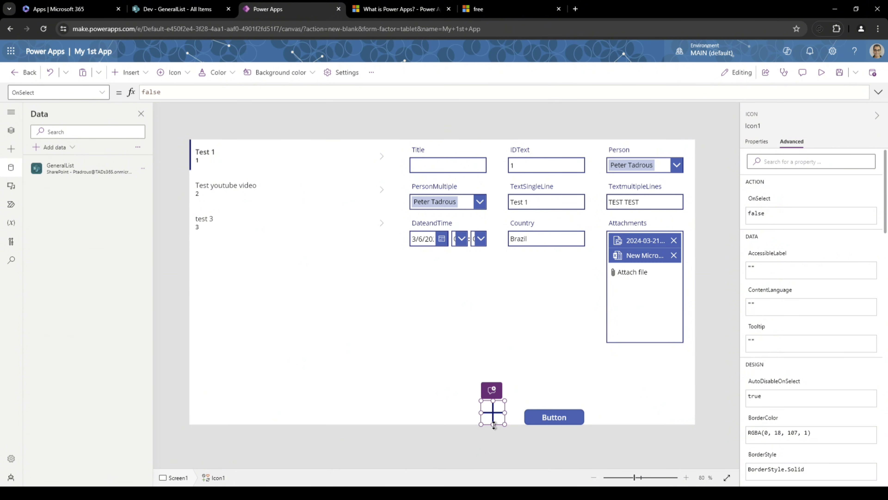
Step: Set the Add icon's OnSelect formula to NewForm(Form1) and shift the icon slightly to about X 768, Y 710
{"action": "left_click", "coordinate": [766, 146]}
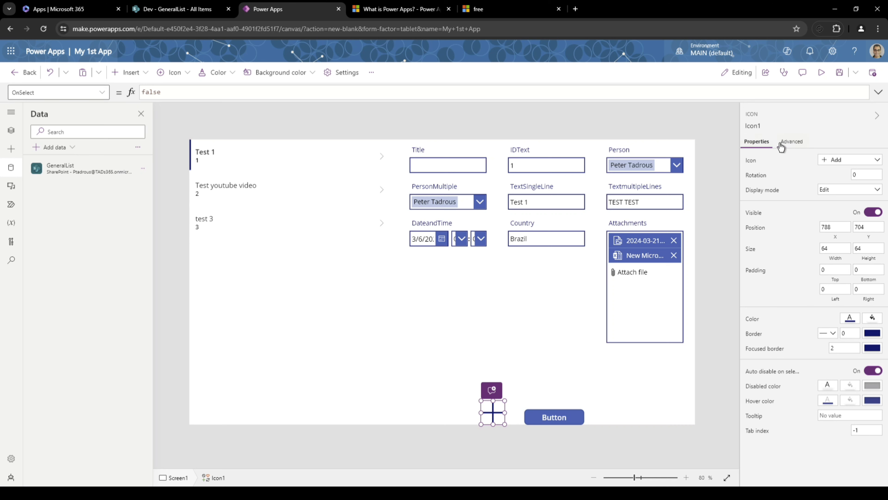
{"action": "left_click", "coordinate": [794, 142]}
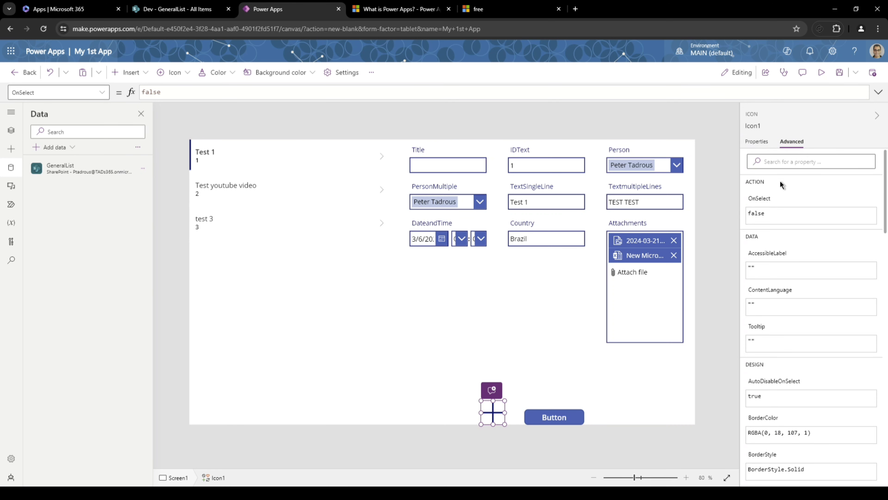
{"action": "double_click", "coordinate": [150, 92]}
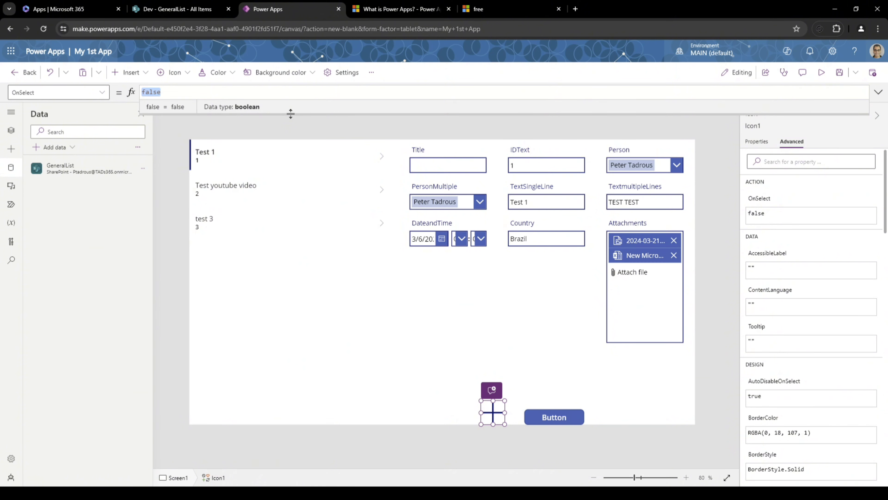
{"action": "type", "text": "New"}
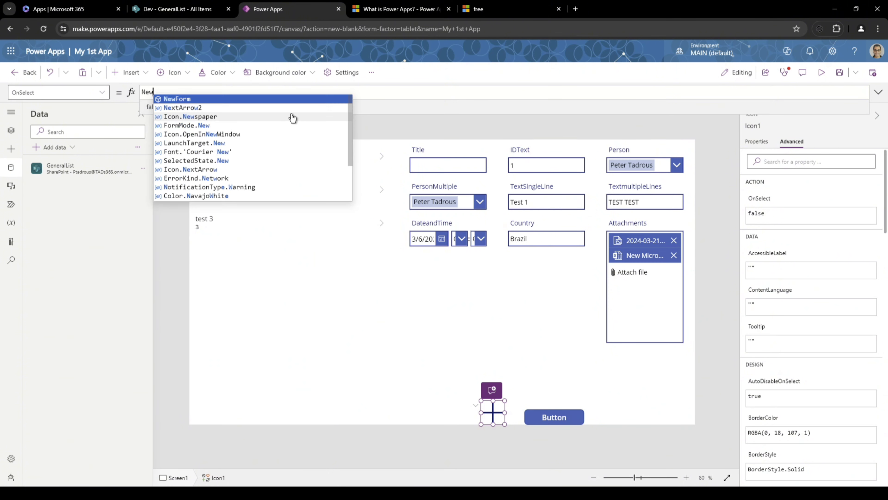
{"action": "type", "text": "fo"}
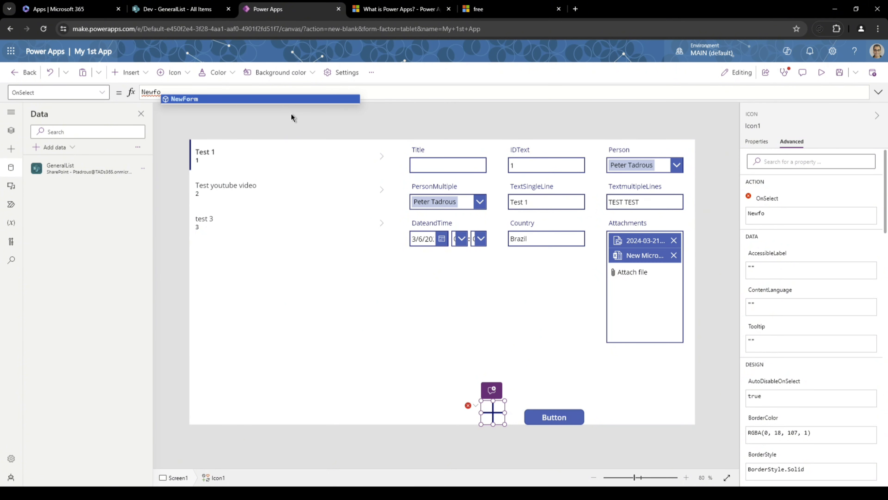
{"action": "key", "text": "Tab"}
{"action": "type", "text": "(Form1"}
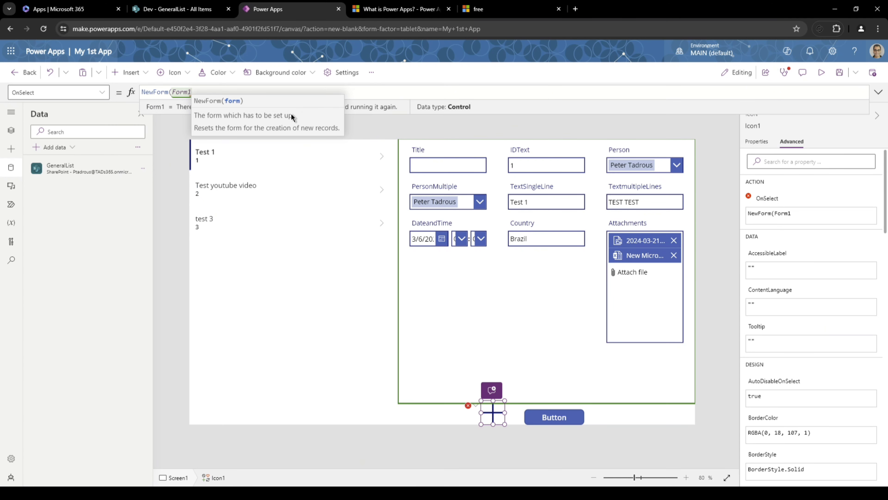
{"action": "type", "text": ")"}
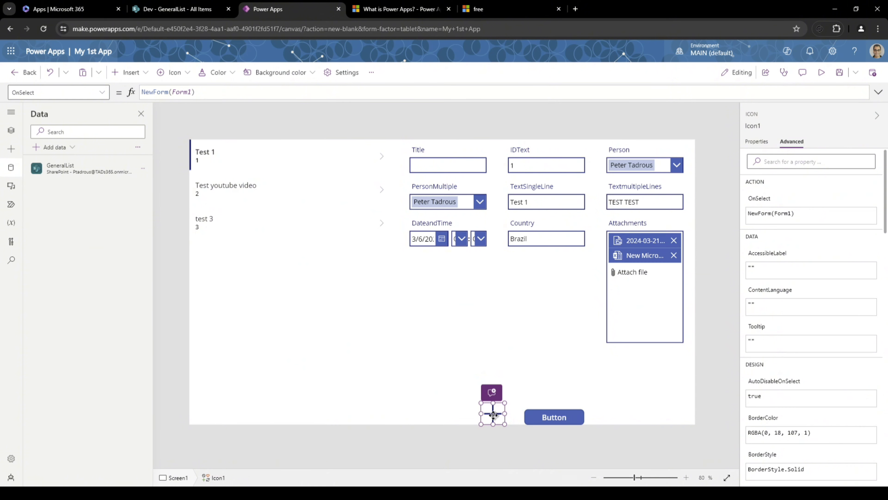
{"action": "left_click_drag", "start_coordinate": [494, 403], "coordinate": [485, 415]}
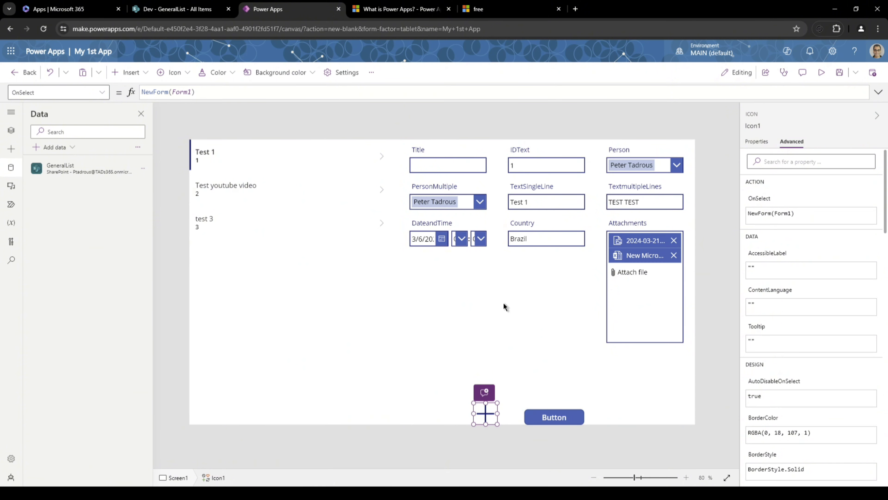
Step: Inspect the form's Item property and expand the record preview to look through the selected gallery item's fields
{"action": "left_click", "coordinate": [489, 307]}
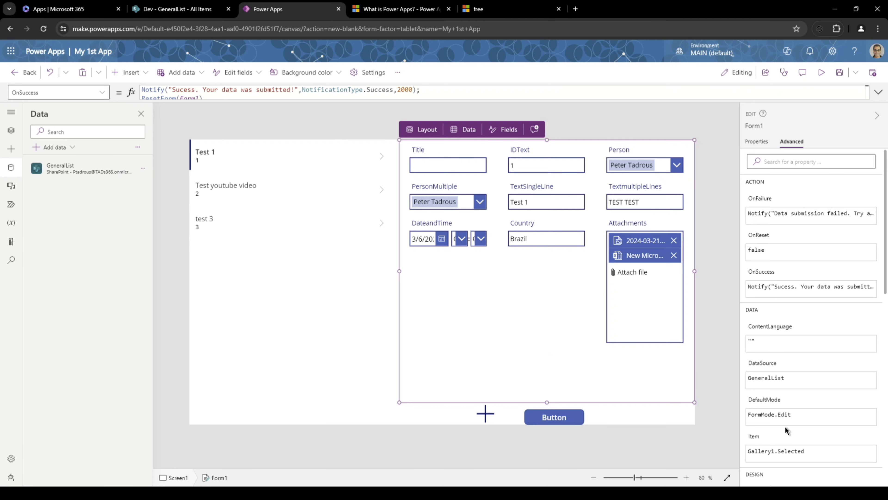
{"action": "scroll", "coordinate": [798, 437], "scroll_direction": "down", "scroll_amount": 2}
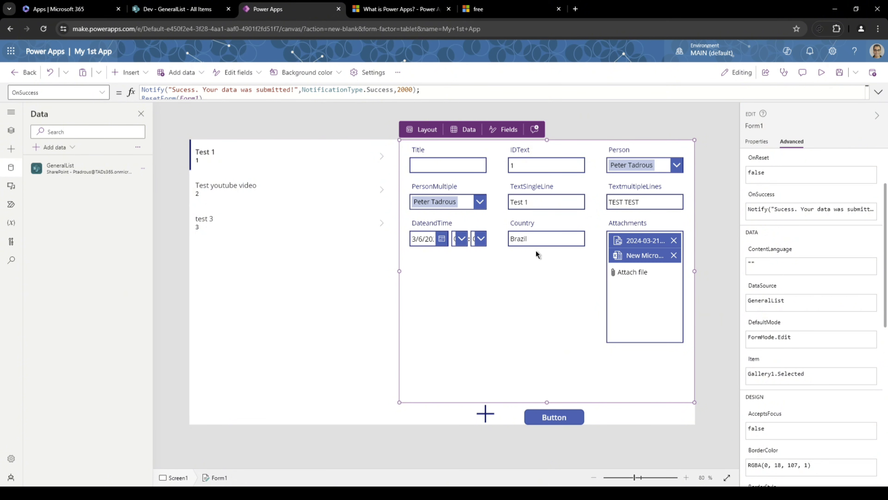
{"action": "left_click", "coordinate": [758, 369]}
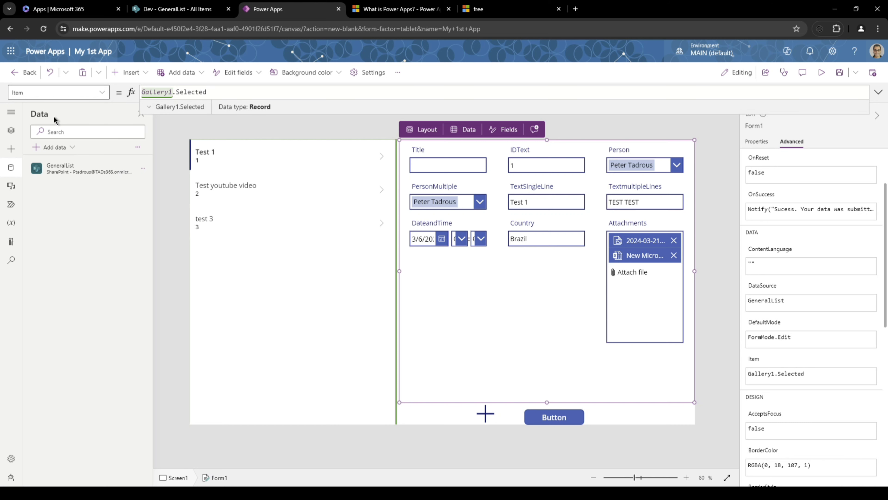
{"action": "left_click", "coordinate": [182, 107]}
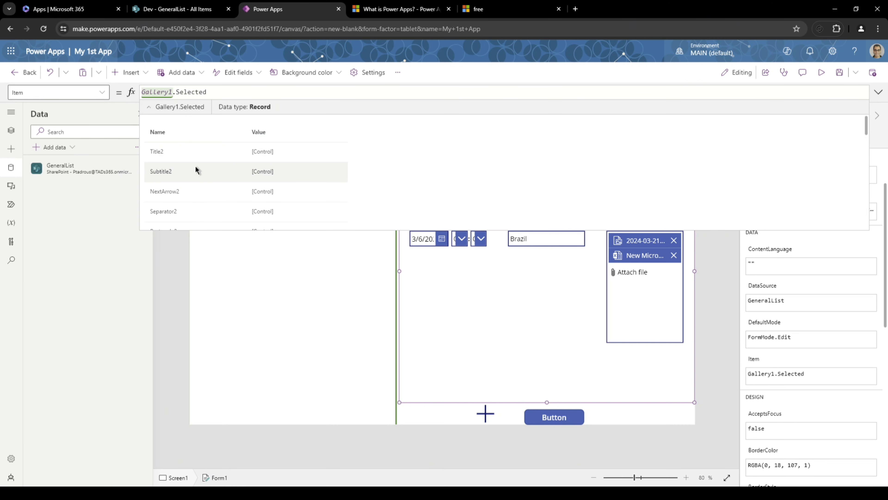
{"action": "scroll", "coordinate": [220, 178], "scroll_direction": "down", "scroll_amount": 10}
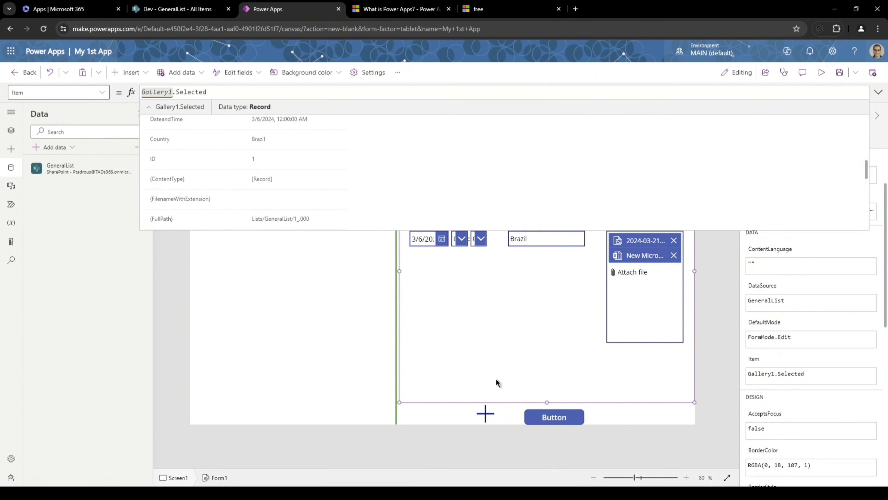
Step: In a preview of the app, start a new record, enter "TEST NEW ITEM 4" as its TextSingleLine value and submit it
{"action": "left_click", "coordinate": [486, 413]}
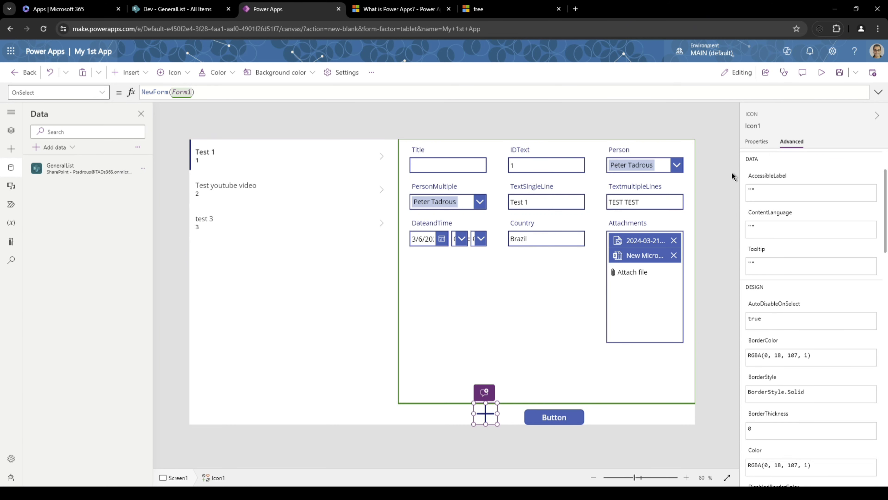
{"action": "left_click", "coordinate": [822, 74]}
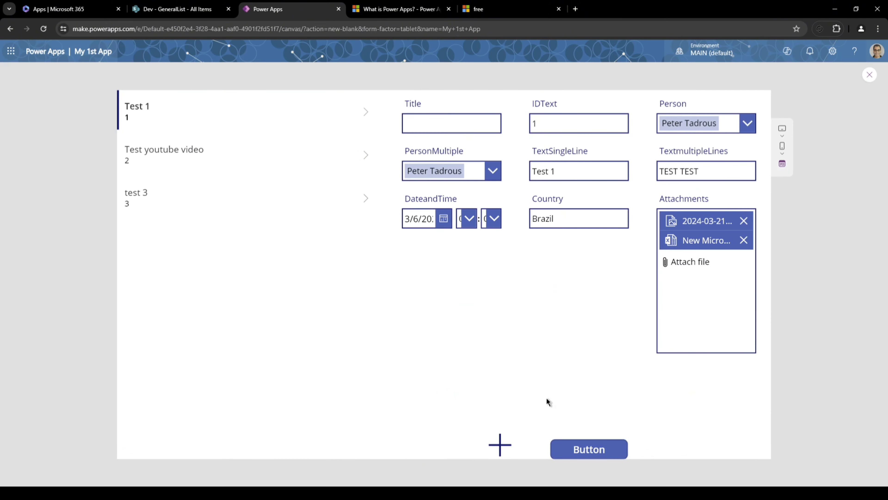
{"action": "left_click", "coordinate": [500, 445]}
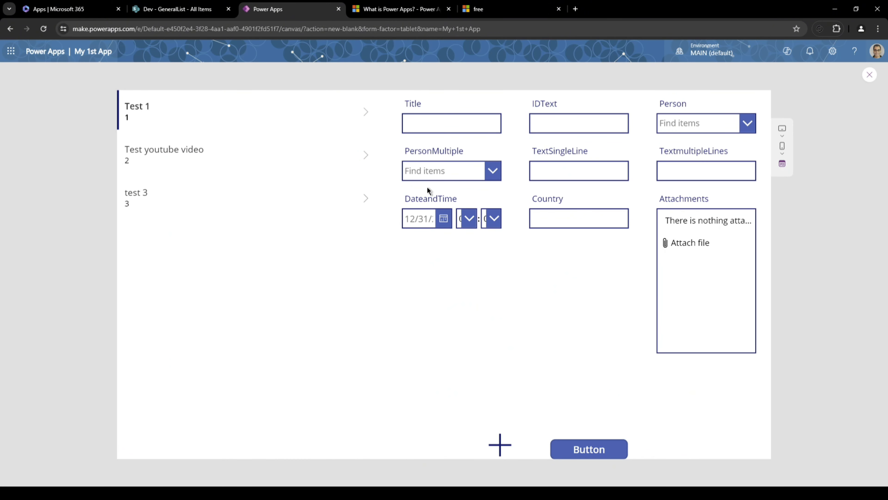
{"action": "left_click", "coordinate": [553, 172]}
{"action": "type", "text": "T"}
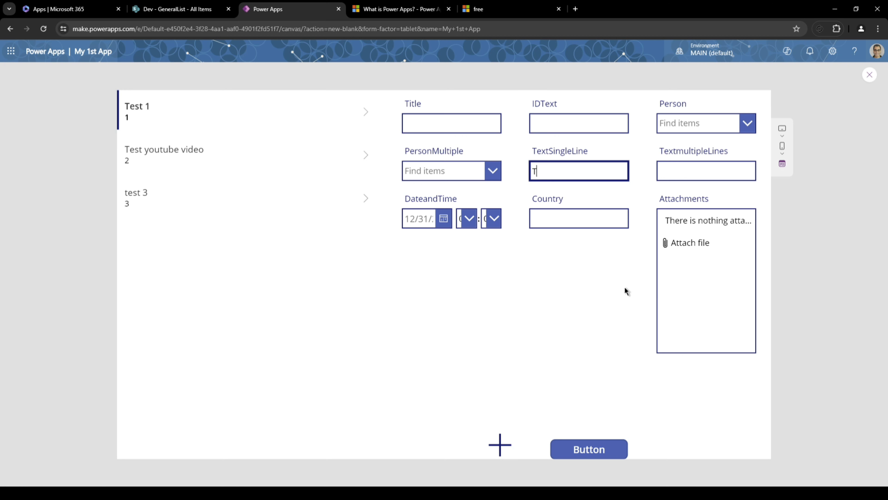
{"action": "type", "text": "EST NEW ITEM 4"}
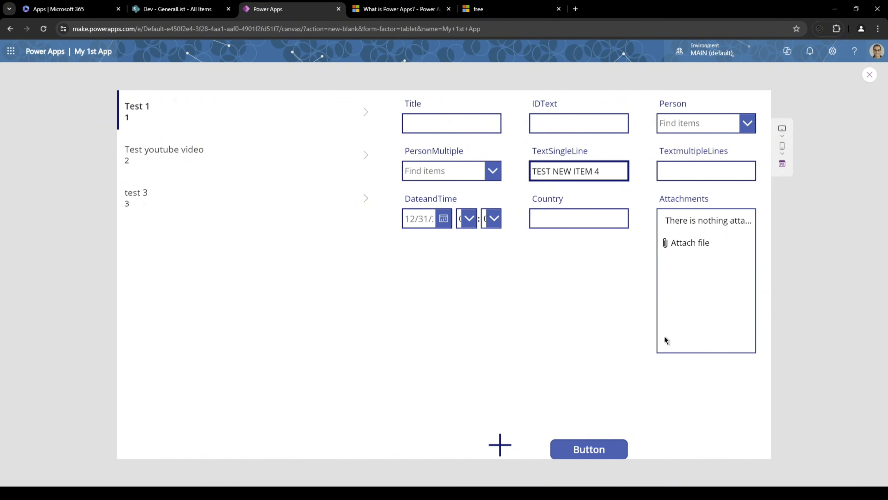
{"action": "left_click", "coordinate": [589, 451]}
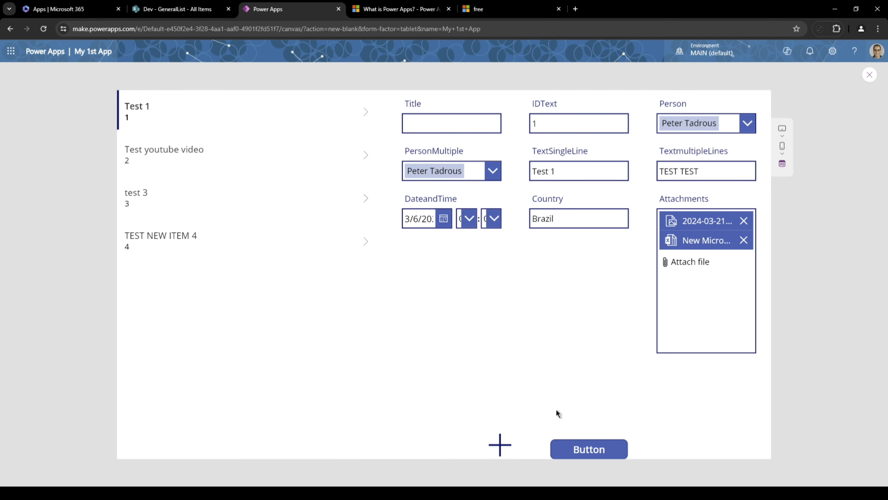
Step: Set the "TEST NEW ITEM 4" record's Country to "USA", submit it, reselect the record and end the preview
{"action": "left_click", "coordinate": [181, 243]}
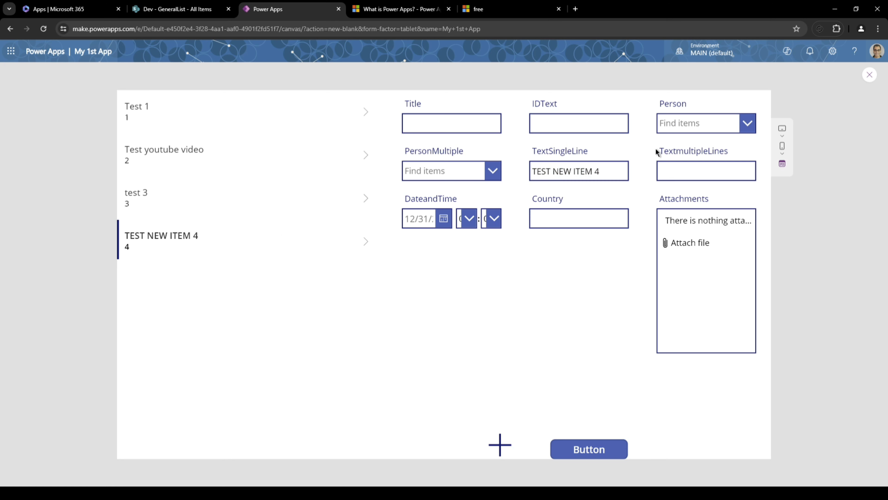
{"action": "left_click", "coordinate": [574, 214]}
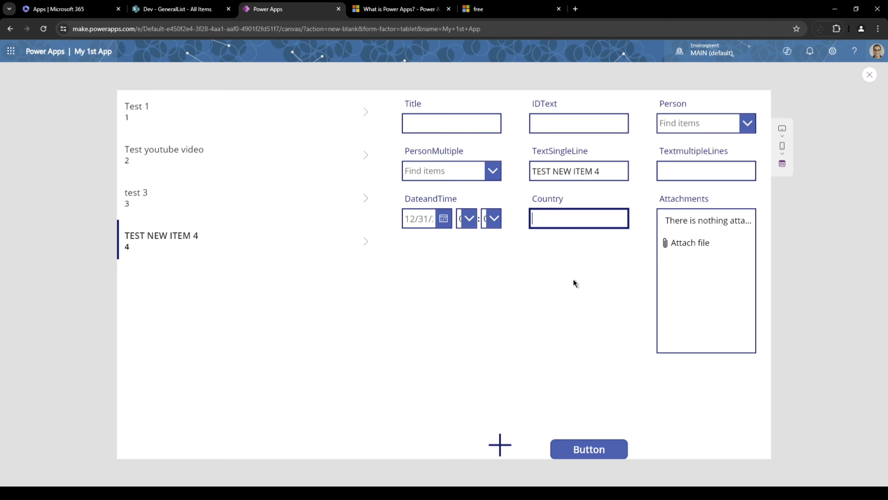
{"action": "type", "text": "USA"}
{"action": "left_click", "coordinate": [610, 455]}
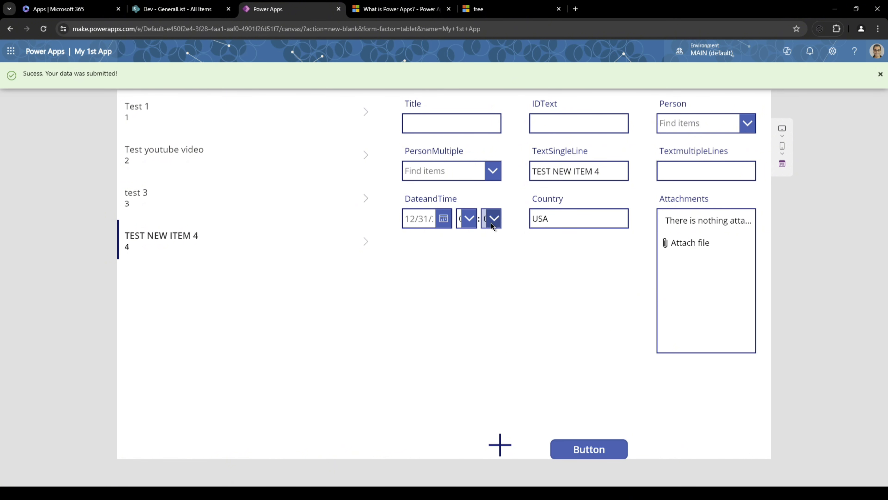
{"action": "left_click", "coordinate": [205, 197]}
{"action": "left_click", "coordinate": [185, 236]}
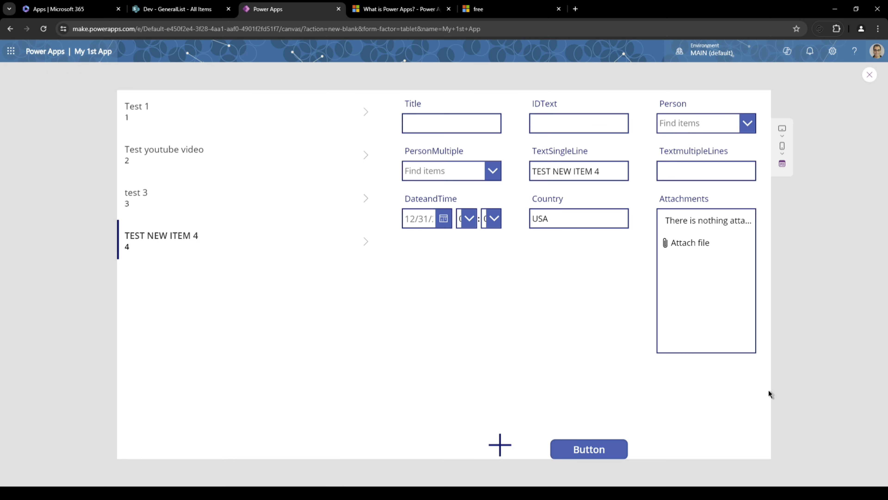
{"action": "left_click", "coordinate": [870, 75]}
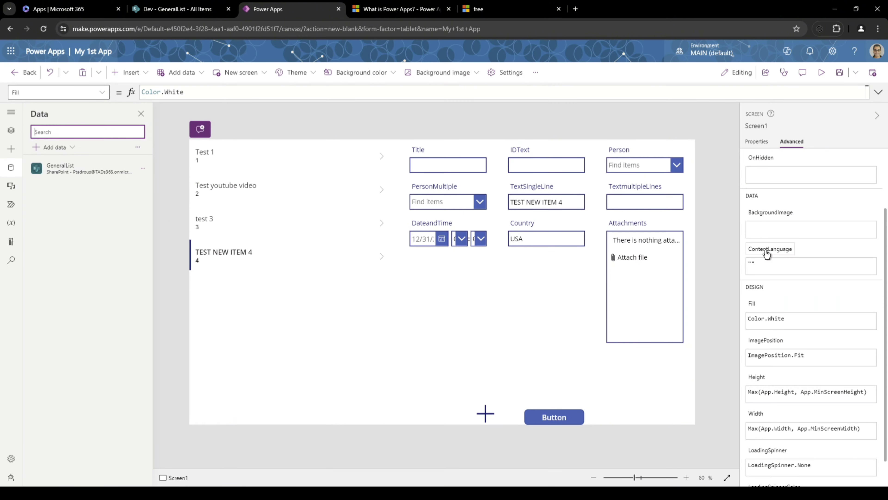
Step: Change the submit button's label text to "Submit form"
{"action": "left_click", "coordinate": [555, 418]}
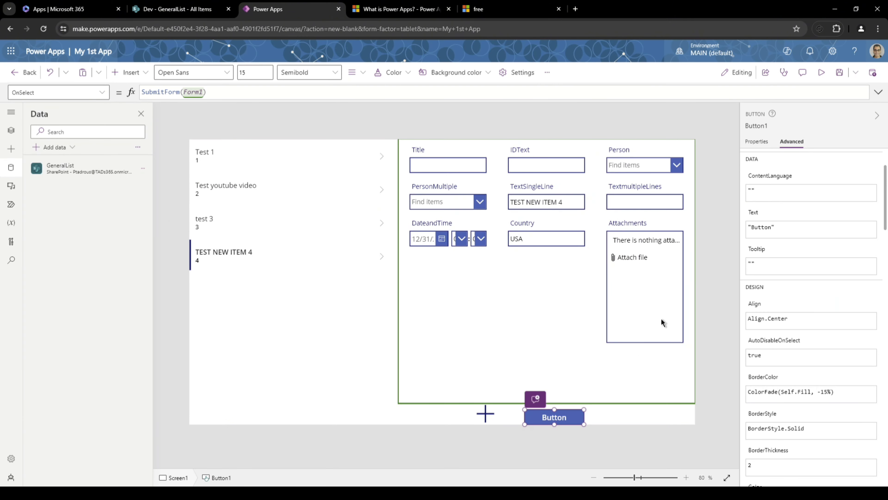
{"action": "left_click", "coordinate": [755, 142]}
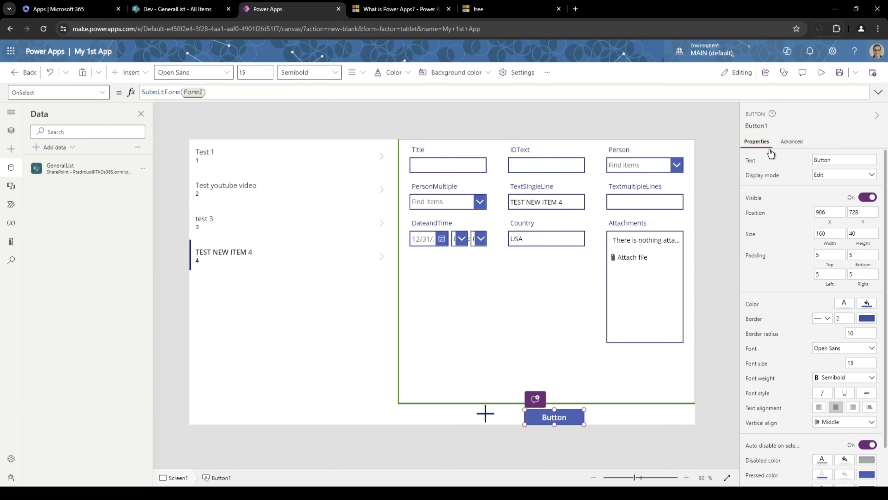
{"action": "left_click", "coordinate": [751, 161]}
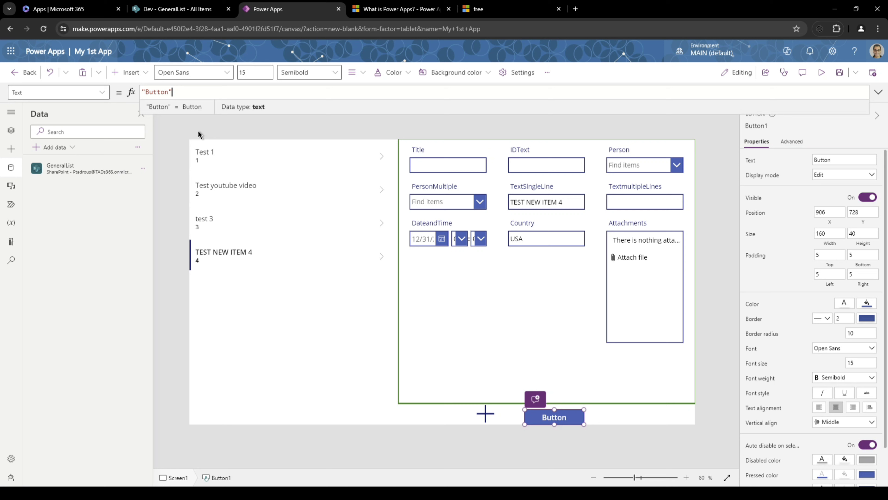
{"action": "double_click", "coordinate": [167, 93]}
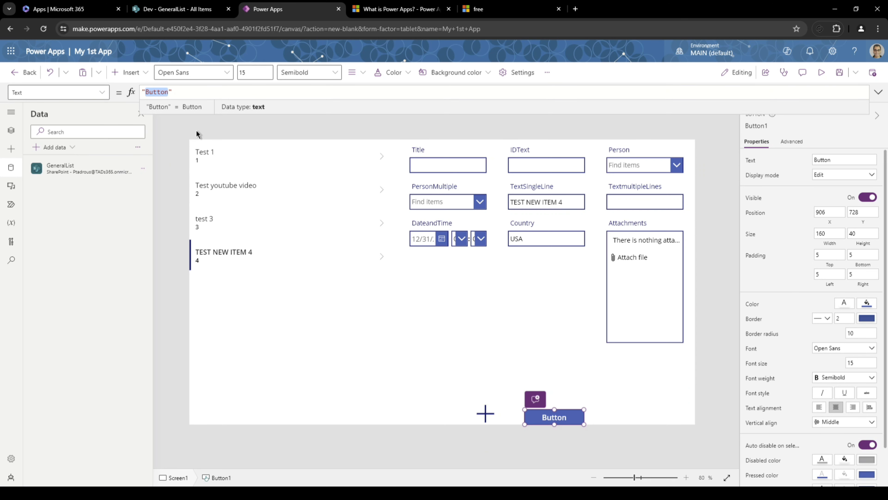
{"action": "type", "text": "Submit form"}
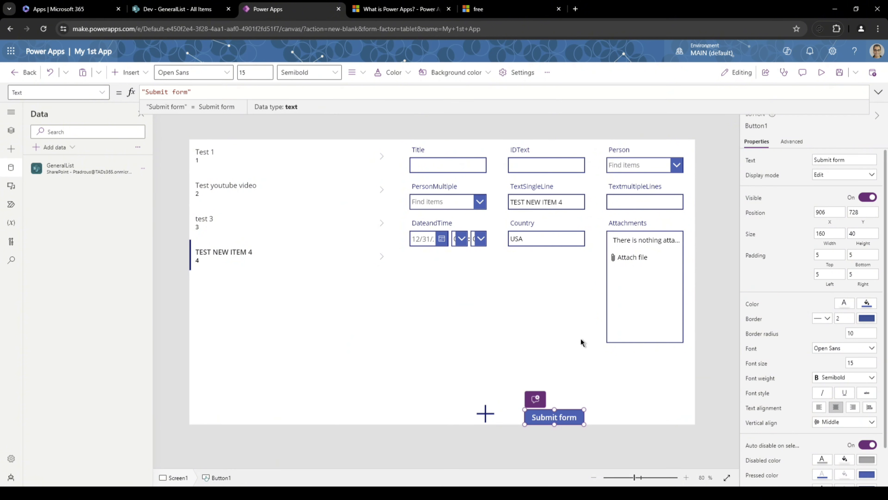
Step: Set the Add icon's tooltip to "Add new Item" and check the icon in a brief preview
{"action": "left_click", "coordinate": [490, 422]}
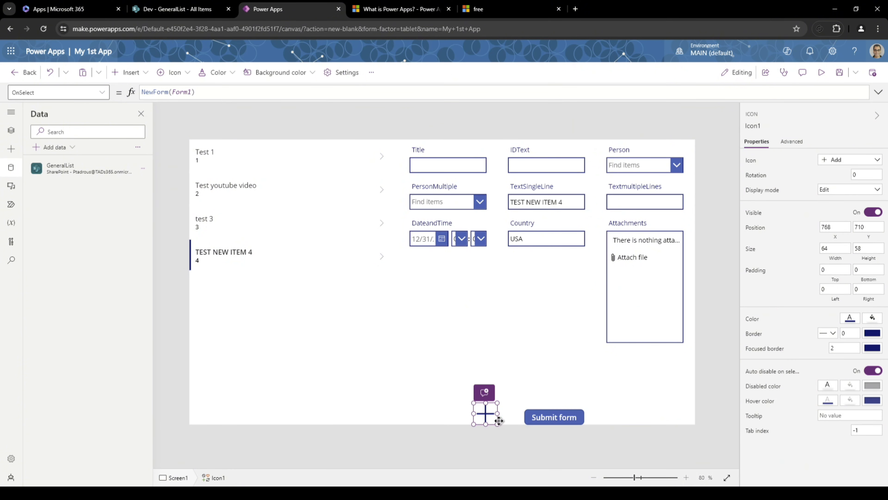
{"action": "left_click", "coordinate": [756, 415]}
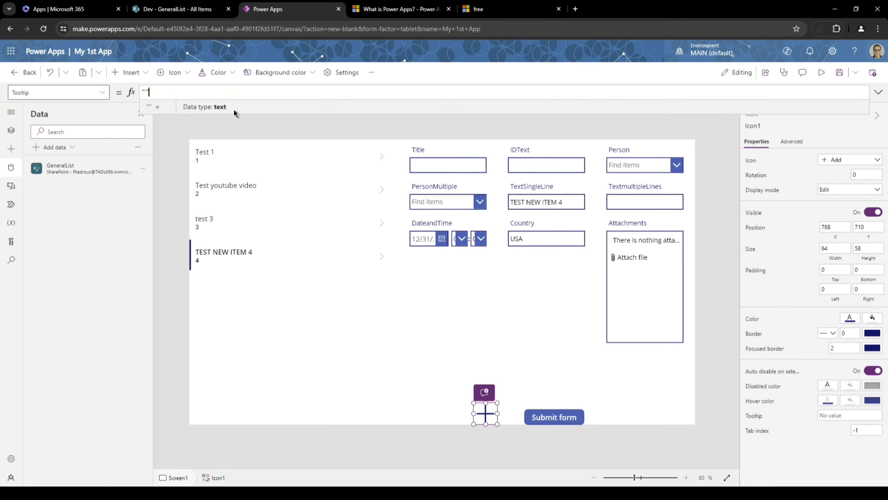
{"action": "type", "text": "Add new "}
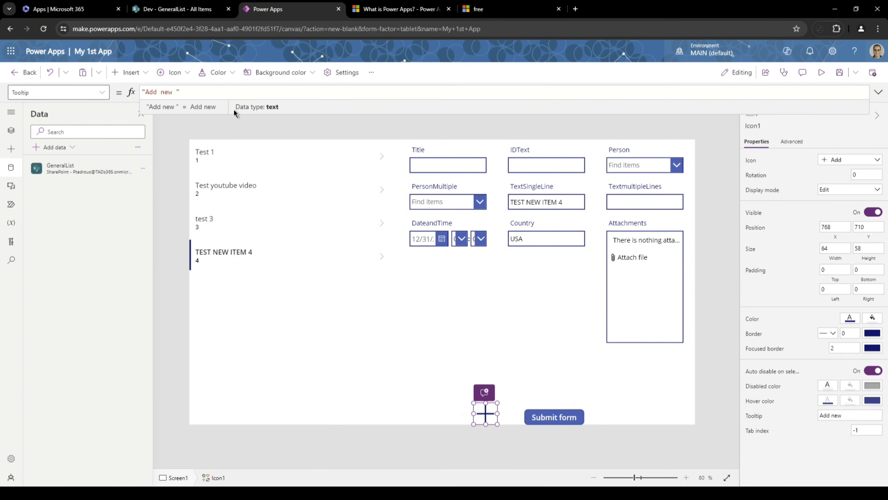
{"action": "type", "text": "Item"}
{"action": "left_click", "coordinate": [822, 73]}
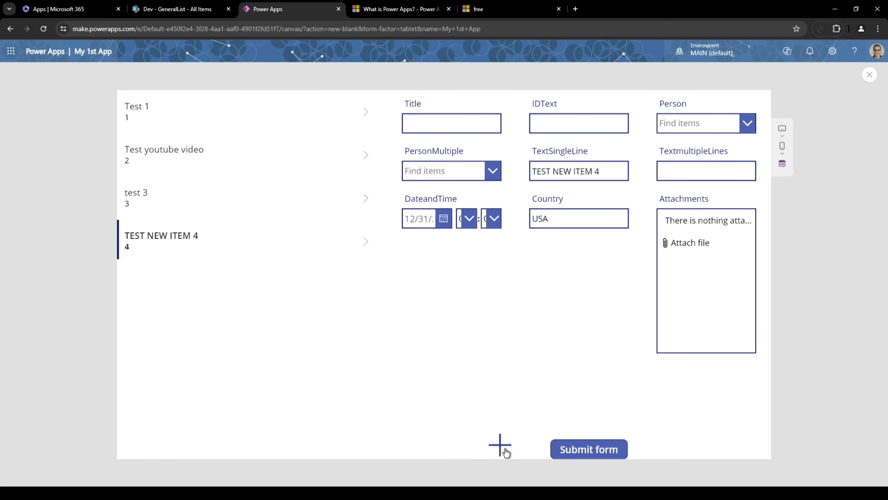
{"action": "key", "text": "Escape"}
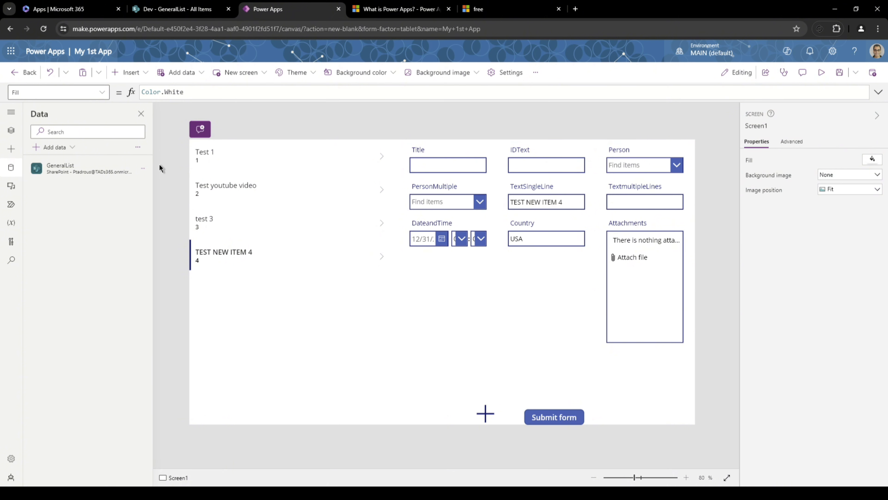
Step: Browse the connectors available as data sources, including Office 365 Users, Power BI, SharePoint and SQL Server
{"action": "left_click", "coordinate": [55, 148]}
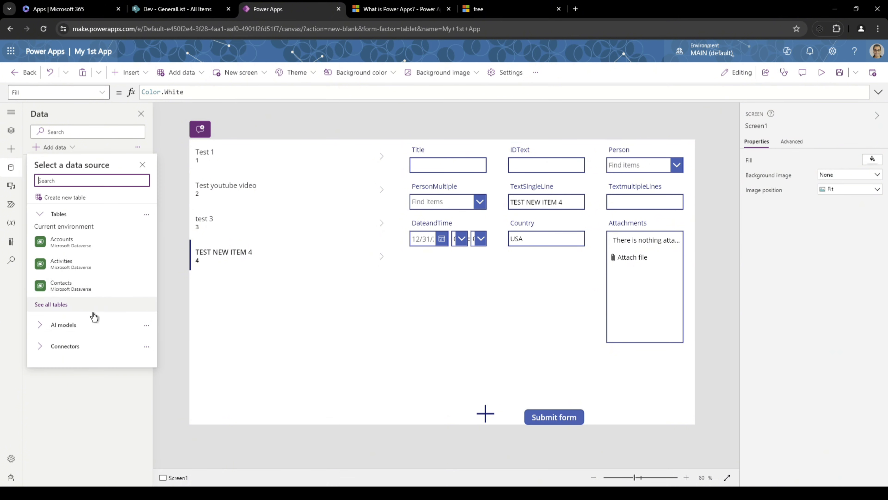
{"action": "left_click", "coordinate": [88, 352]}
{"action": "scroll", "coordinate": [95, 348], "scroll_direction": "down", "scroll_amount": 2}
{"action": "scroll", "coordinate": [95, 246], "scroll_direction": "down", "scroll_amount": 5}
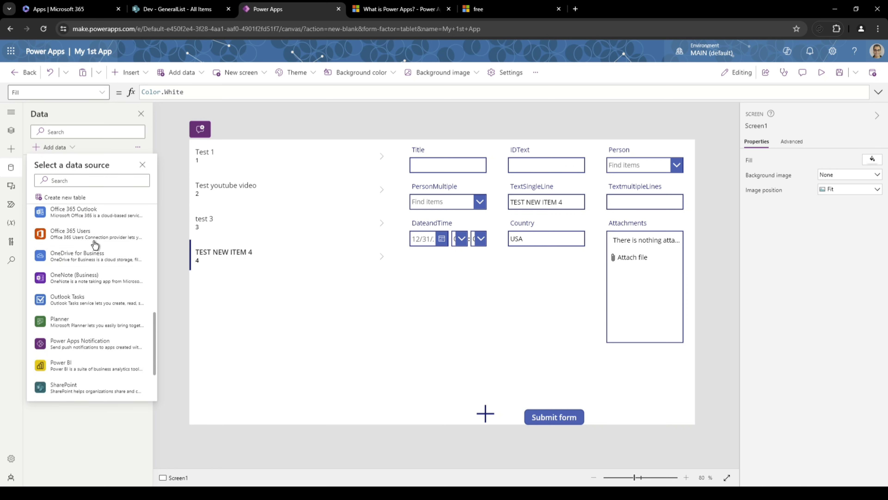
{"action": "mouse_move", "coordinate": [107, 241]}
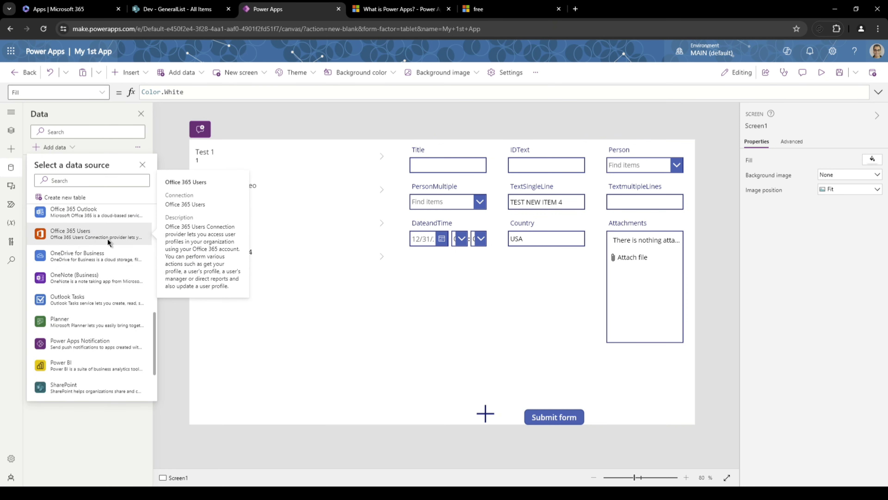
{"action": "mouse_move", "coordinate": [87, 364]}
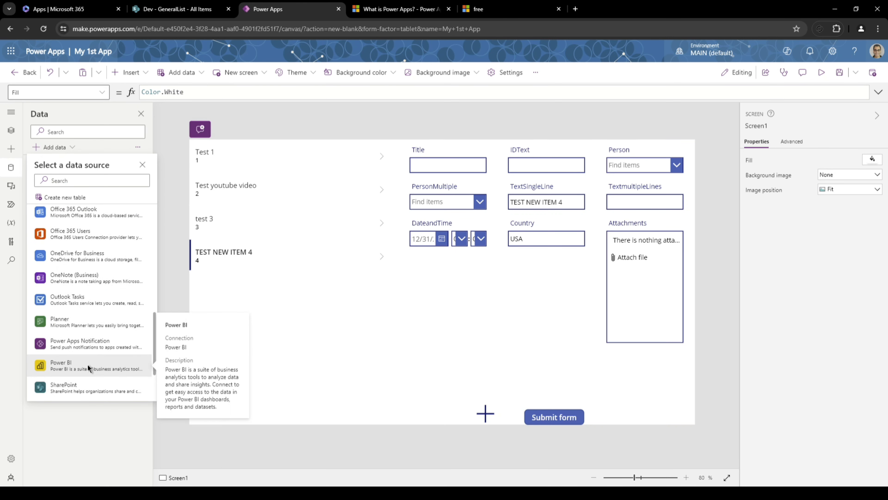
{"action": "scroll", "coordinate": [109, 355], "scroll_direction": "down", "scroll_amount": 2}
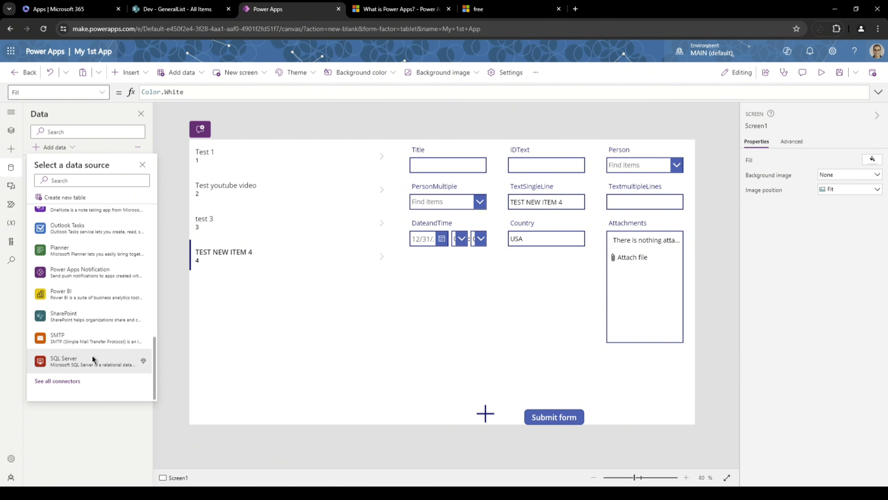
{"action": "scroll", "coordinate": [100, 302], "scroll_direction": "up", "scroll_amount": 5}
{"action": "scroll", "coordinate": [102, 305], "scroll_direction": "down", "scroll_amount": 4}
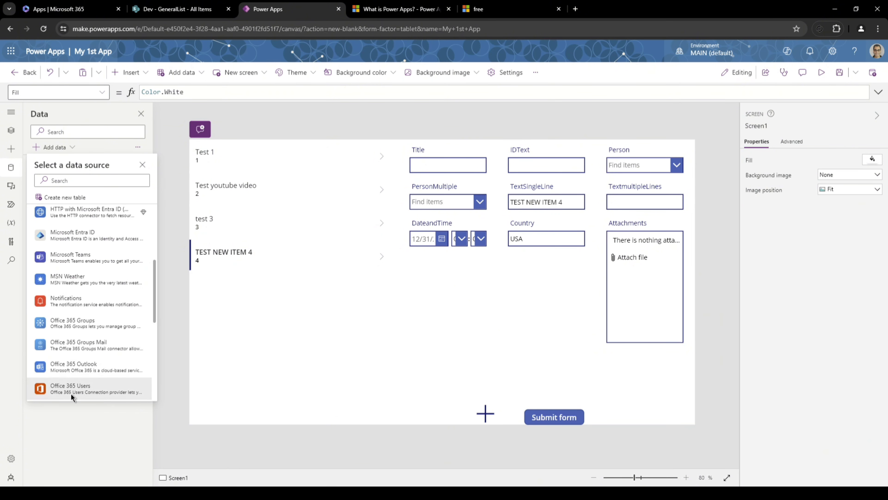
{"action": "mouse_move", "coordinate": [118, 347]}
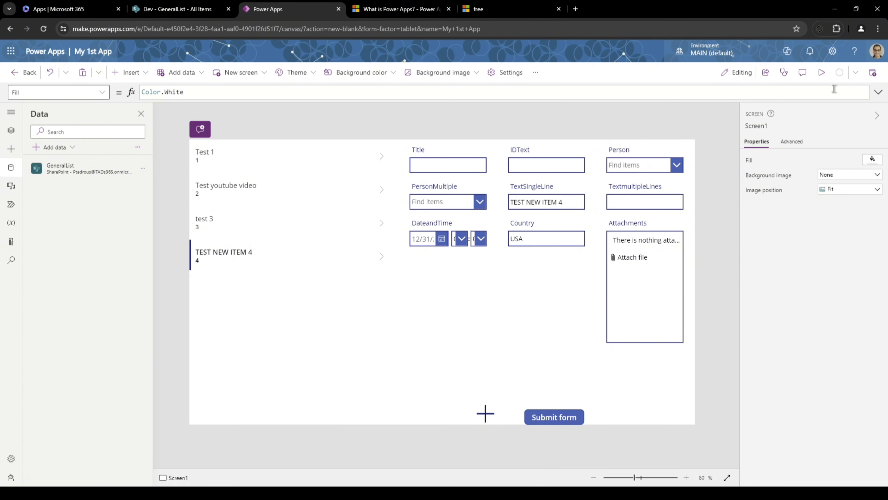
Step: View the app's save options, then open Power Apps from Microsoft 365 and check its list of apps for My 1st App
{"action": "left_click", "coordinate": [857, 76]}
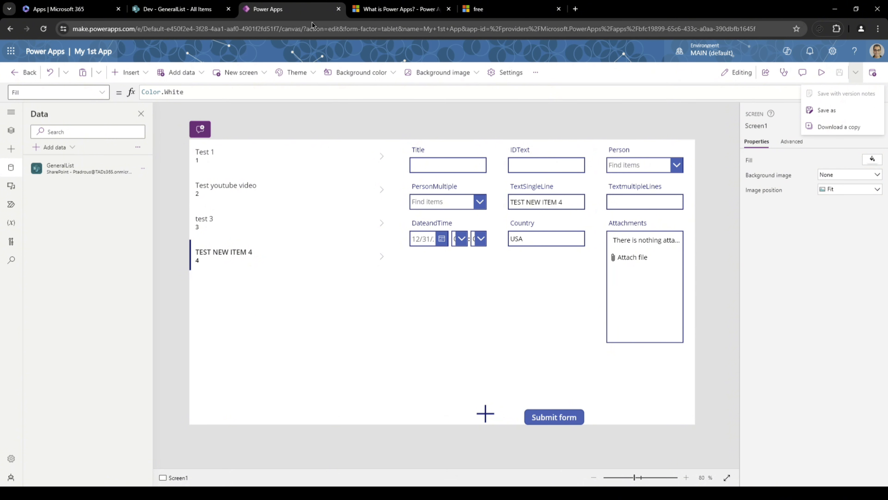
{"action": "left_click", "coordinate": [59, 9]}
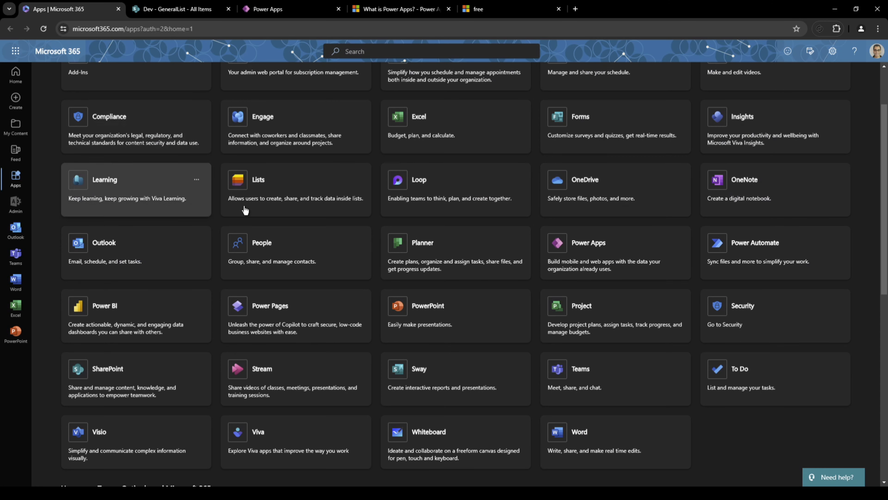
{"action": "left_click", "coordinate": [577, 250]}
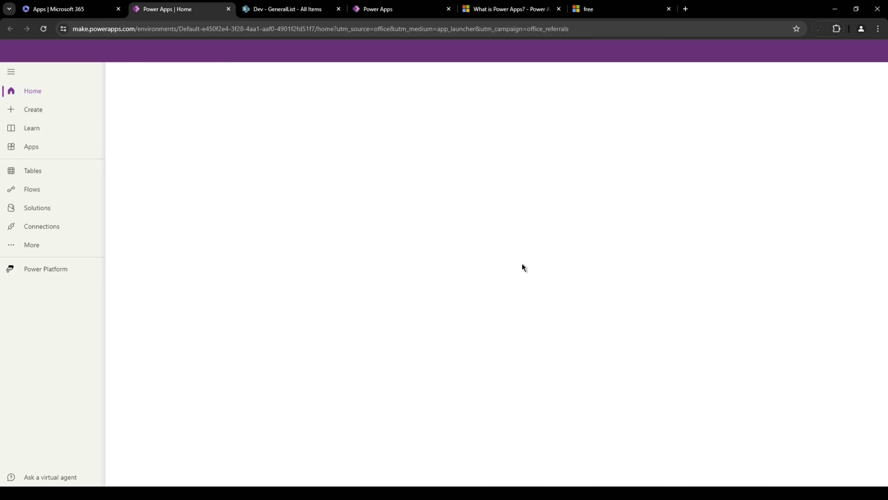
{"action": "left_click", "coordinate": [49, 154]}
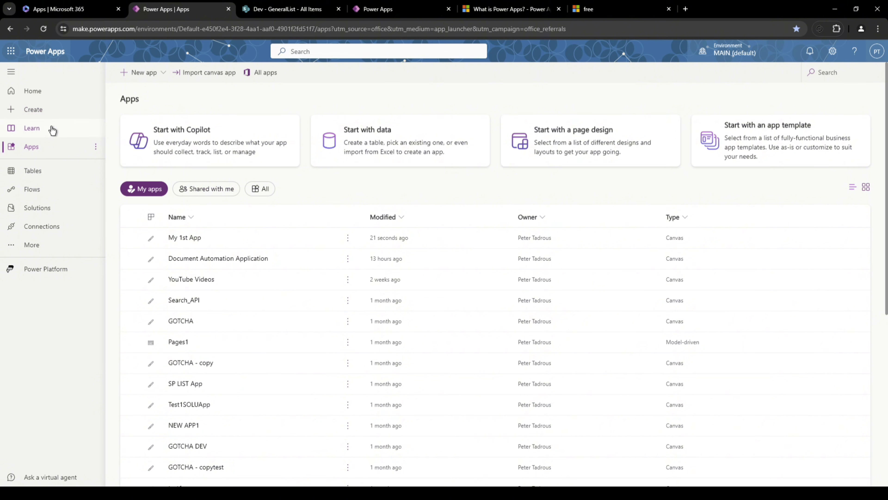
Step: Return to the My 1st App editor and publish this version of the app
{"action": "left_click", "coordinate": [385, 9]}
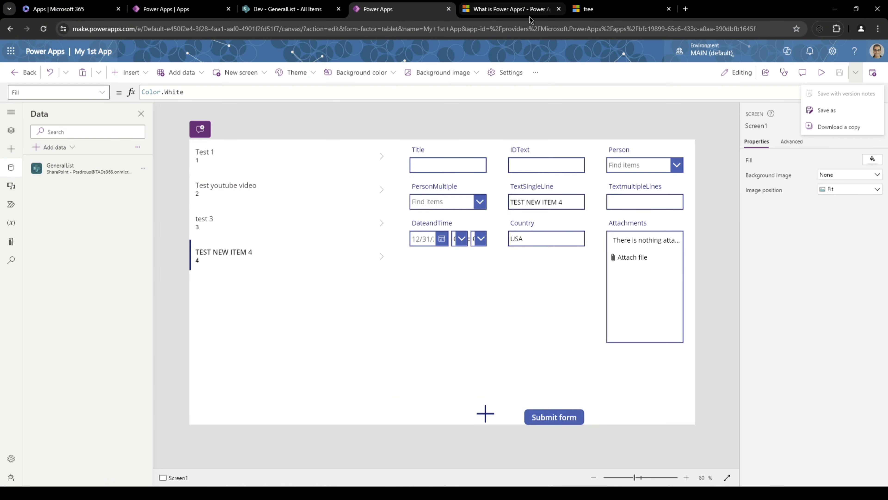
{"action": "left_click", "coordinate": [846, 214]}
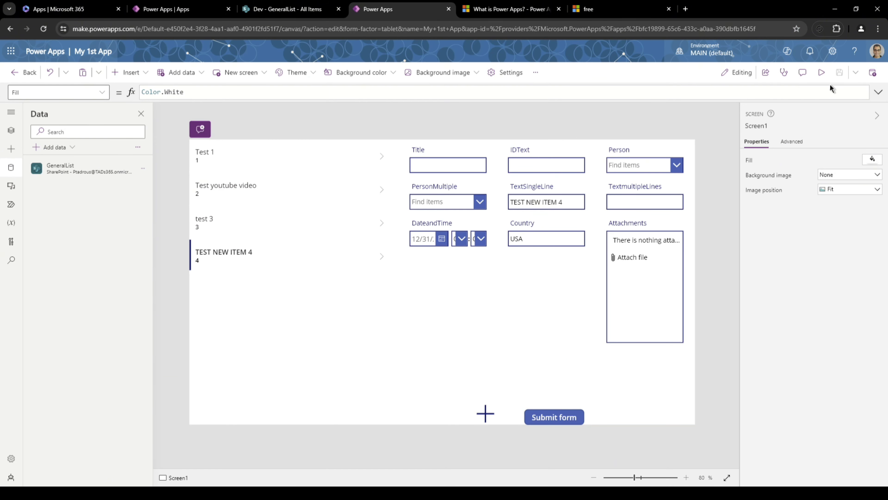
{"action": "left_click", "coordinate": [873, 74]}
{"action": "left_click", "coordinate": [493, 371]}
Step: Open sharing for My 1st App, turn off the email invitation to new users and add the Test account as a user
{"action": "left_click", "coordinate": [766, 77]}
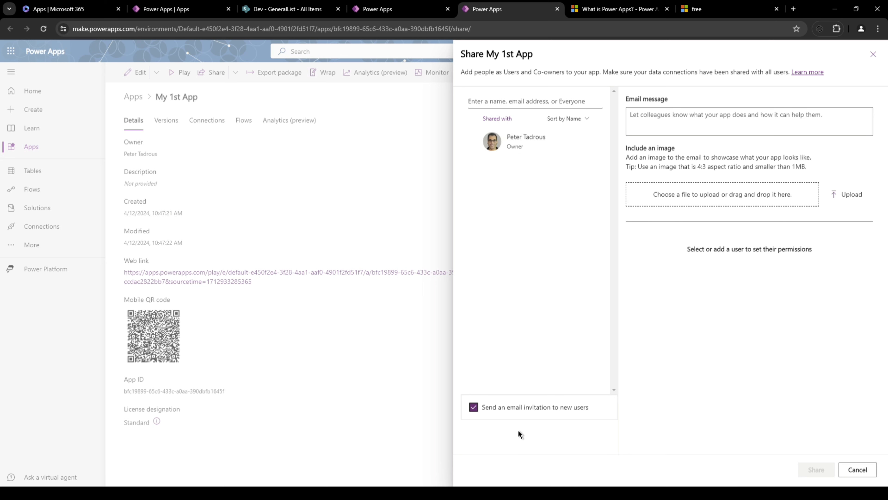
{"action": "left_click", "coordinate": [486, 409]}
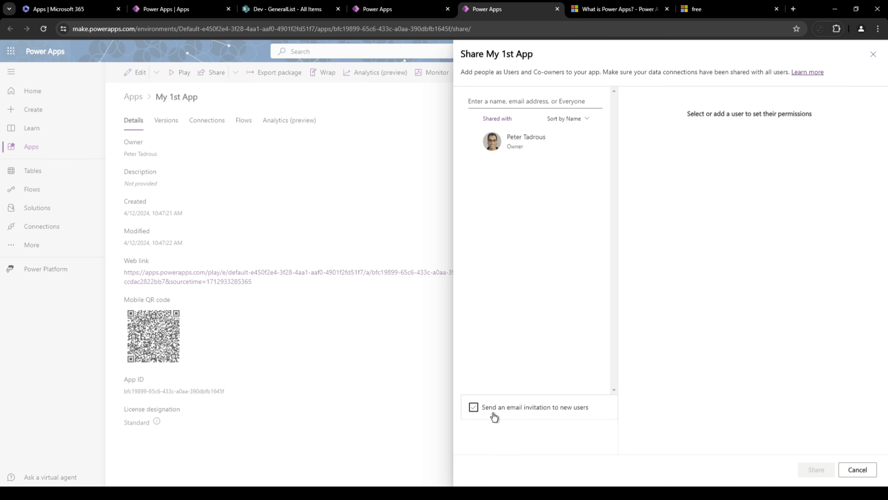
{"action": "left_click", "coordinate": [501, 100]}
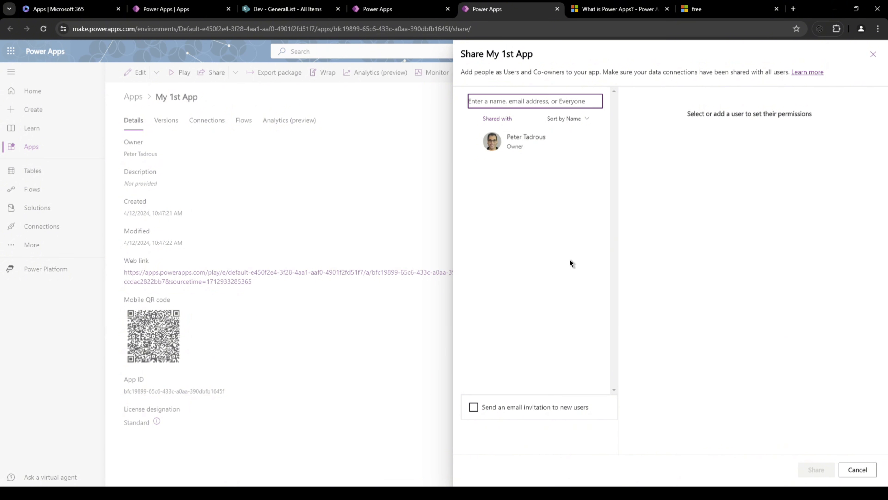
{"action": "type", "text": "Tets"}
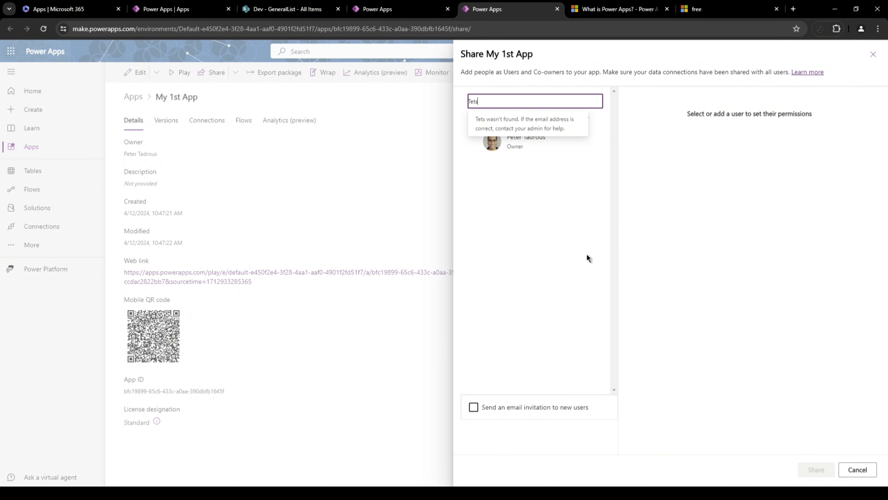
{"action": "key", "text": "BackSpace"}
{"action": "key", "text": "BackSpace"}
{"action": "key", "text": "BackSpace"}
{"action": "type", "text": "est"}
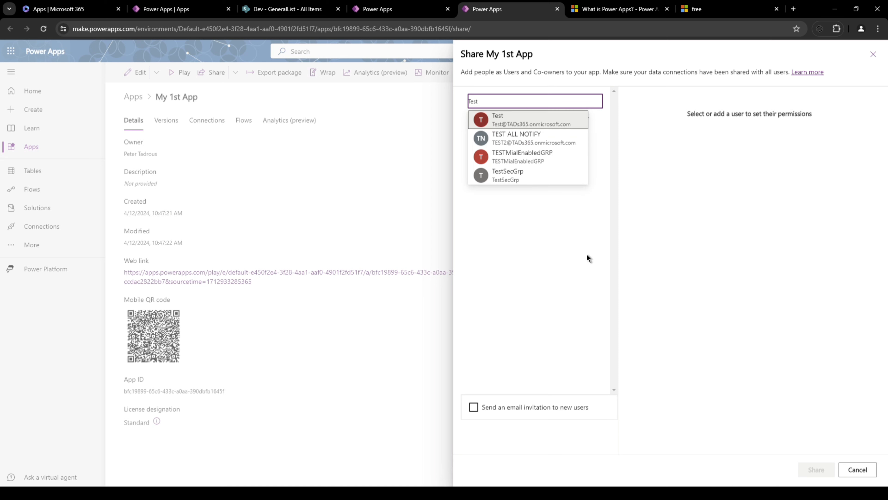
{"action": "left_click", "coordinate": [525, 121]}
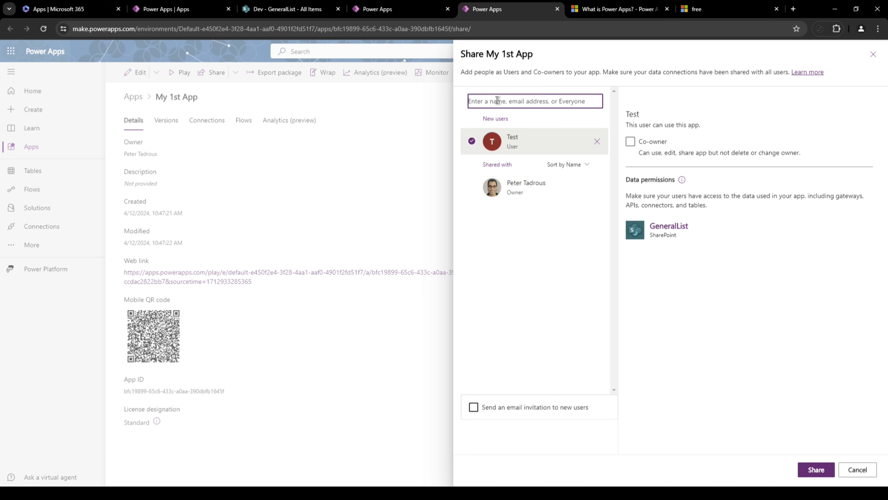
Step: Add Everyone in TADs365 as a user, share the app with both entries and close the sharing pane
{"action": "type", "text": "eve"}
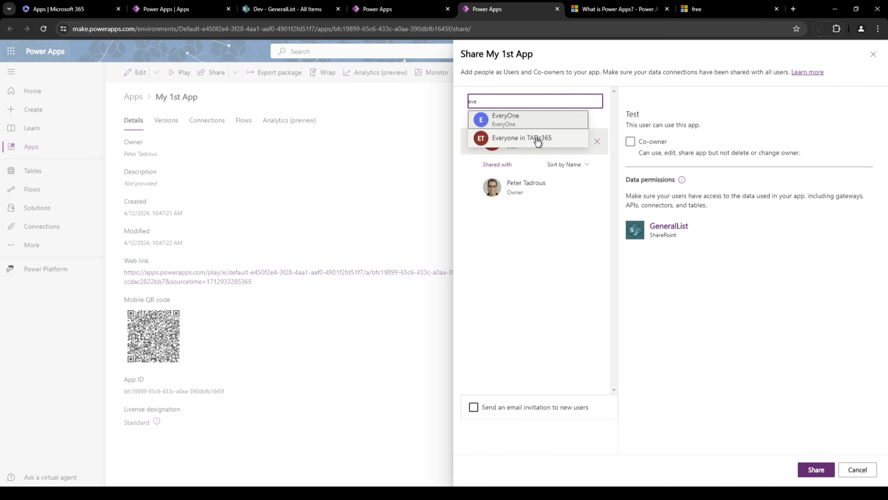
{"action": "left_click", "coordinate": [536, 139]}
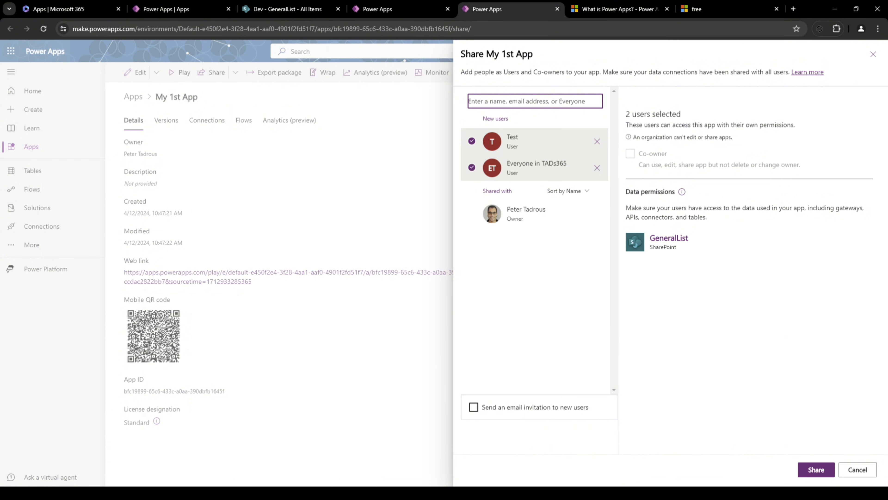
{"action": "left_click", "coordinate": [816, 470]}
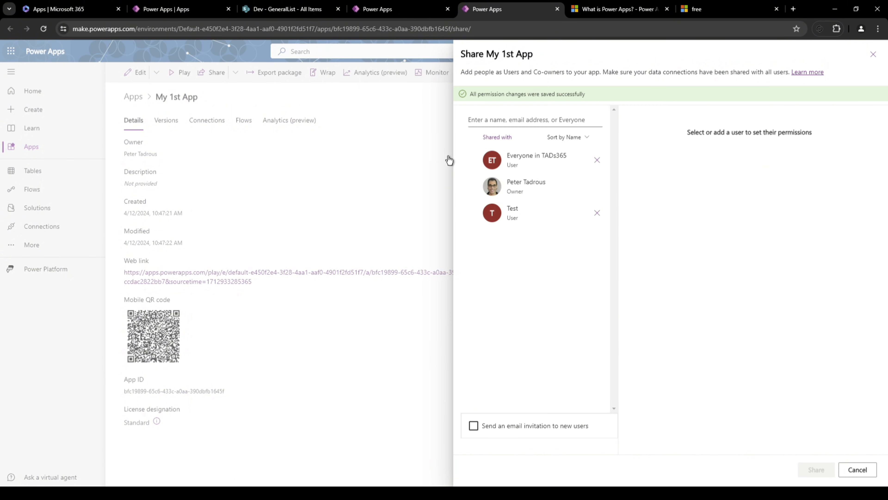
{"action": "left_click", "coordinate": [857, 469]}
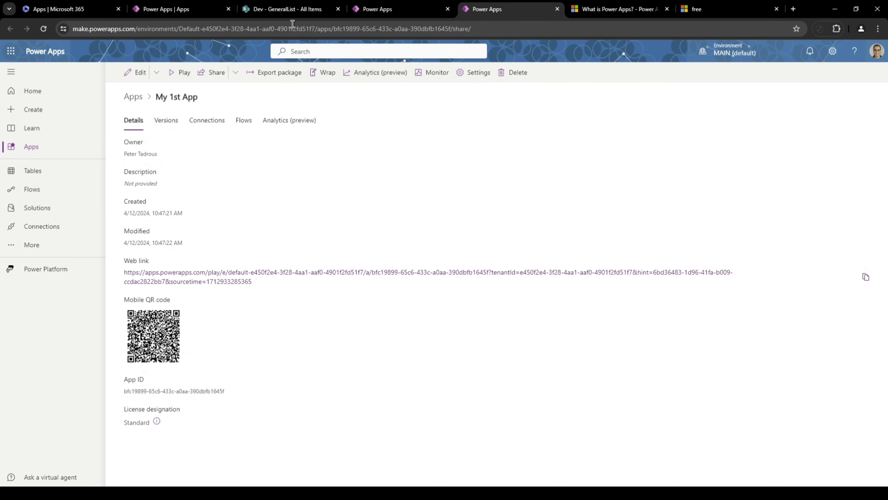
Step: Switch to the GeneralList in SharePoint, open its permissions from the list settings and stop inheriting permissions from the parent site
{"action": "left_click", "coordinate": [294, 10]}
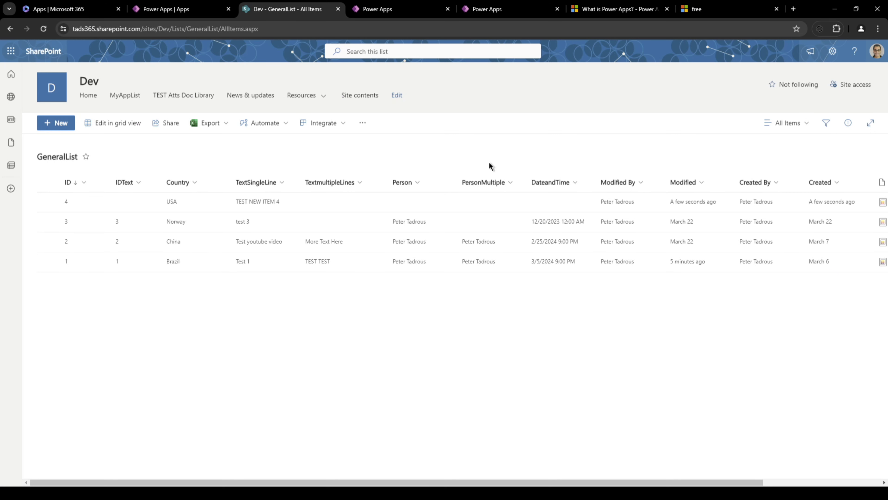
{"action": "left_click", "coordinate": [833, 51]}
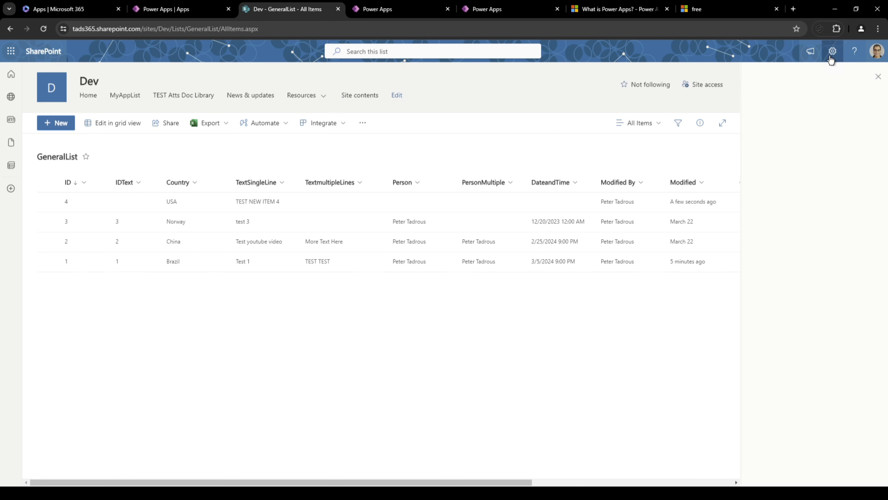
{"action": "left_click", "coordinate": [765, 136]}
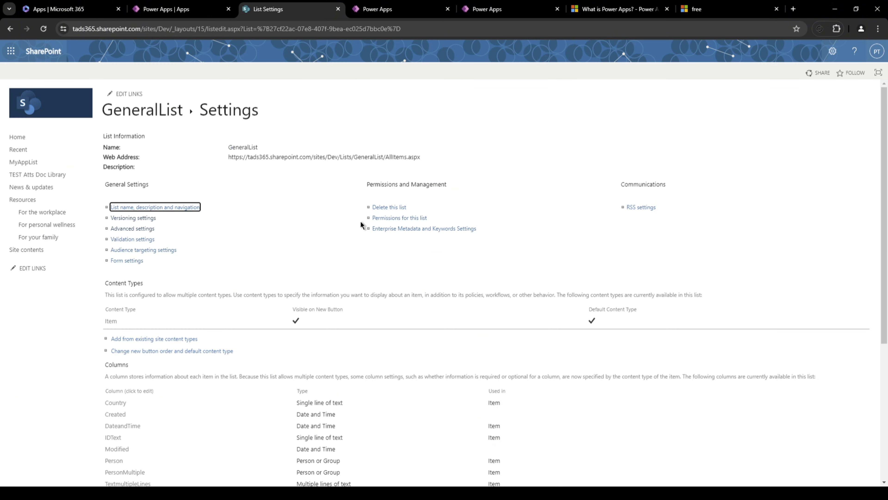
{"action": "left_click", "coordinate": [400, 218]}
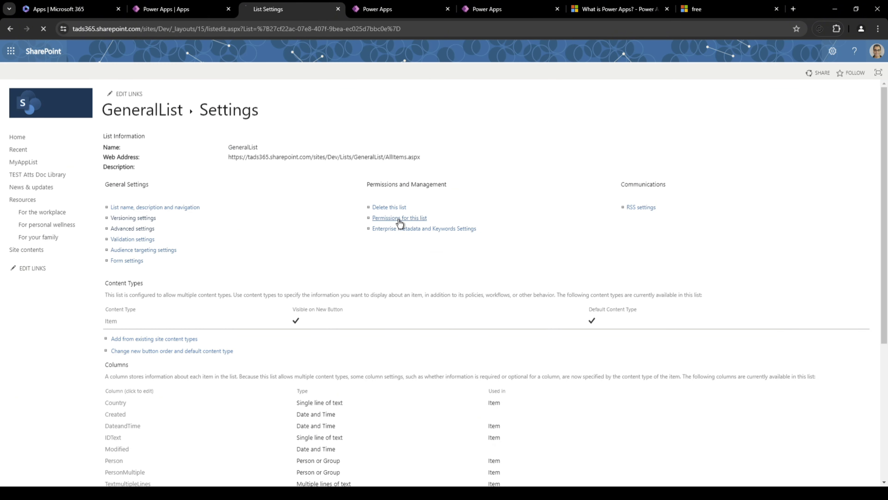
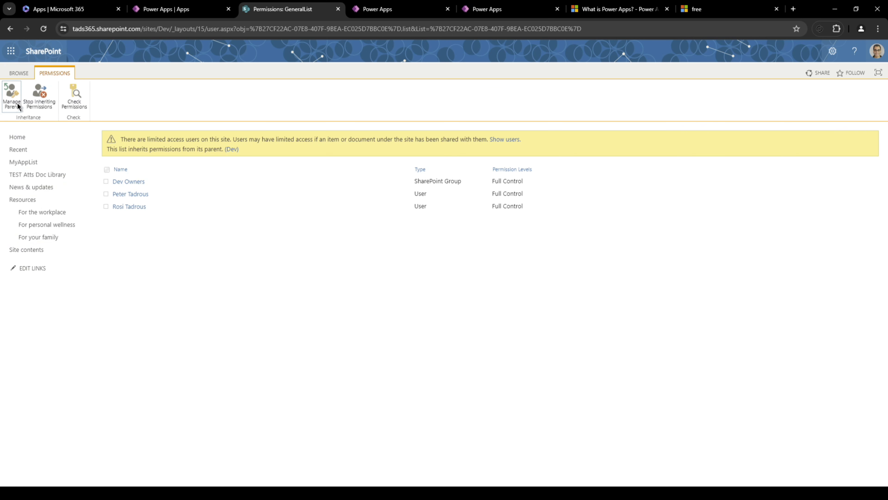
{"action": "left_click", "coordinate": [45, 102]}
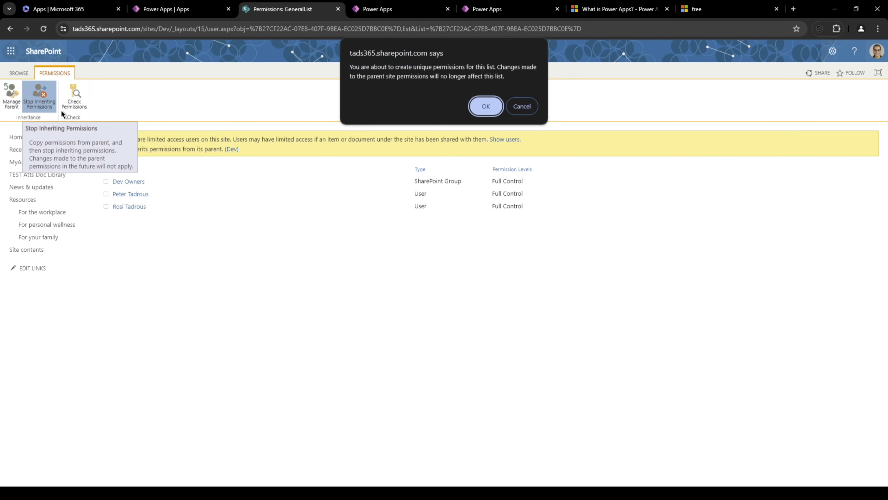
{"action": "left_click", "coordinate": [477, 109]}
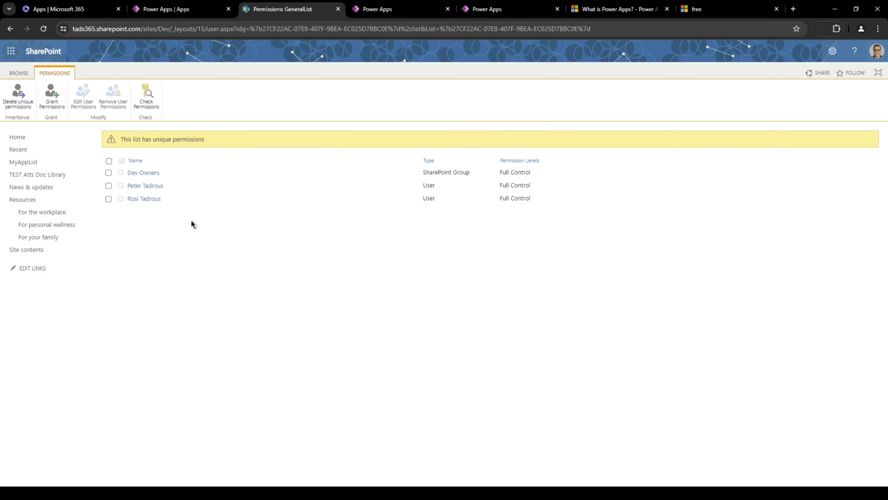
Step: Grant the Test account Edit permission on GeneralList, with the email invitation turned off
{"action": "left_click", "coordinate": [52, 95]}
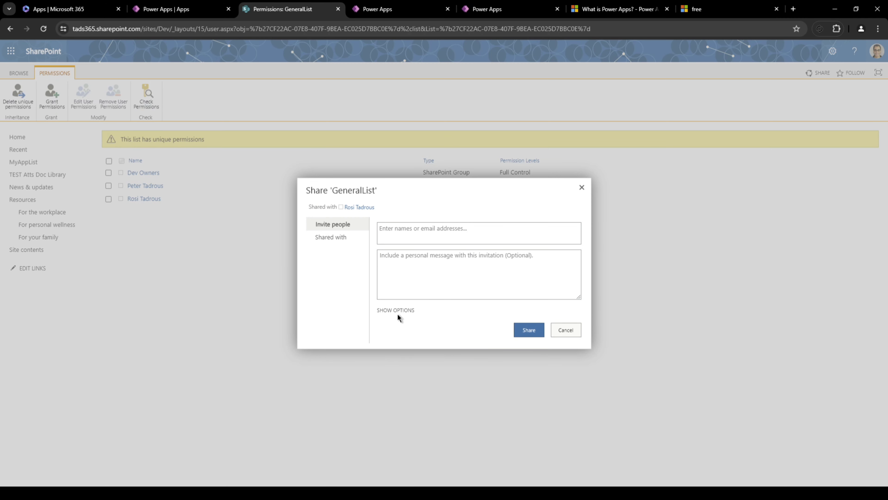
{"action": "left_click", "coordinate": [406, 310]}
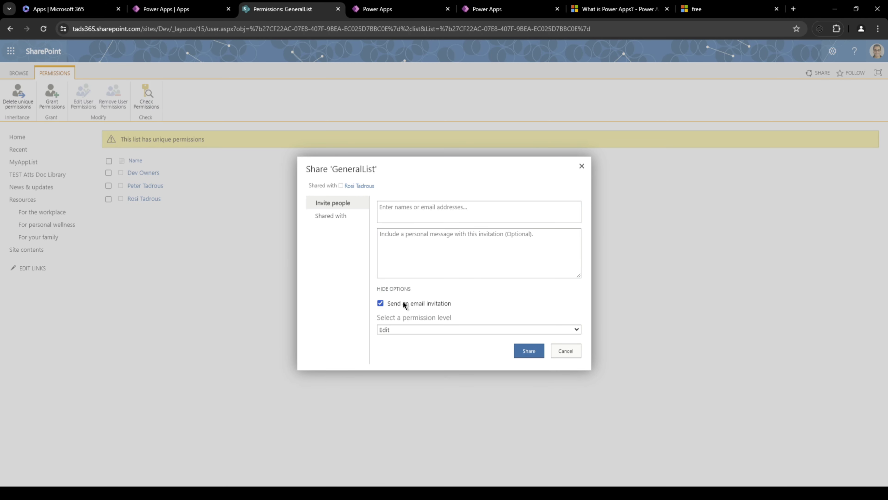
{"action": "left_click", "coordinate": [403, 302]}
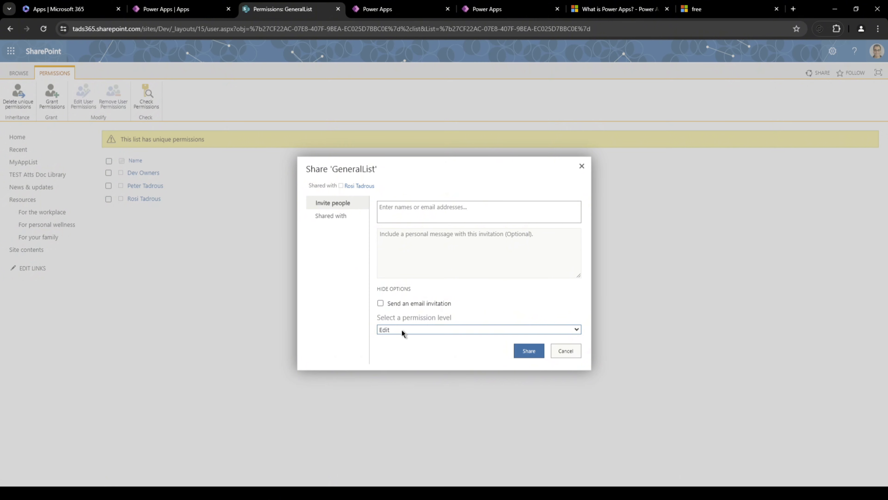
{"action": "left_click", "coordinate": [403, 209]}
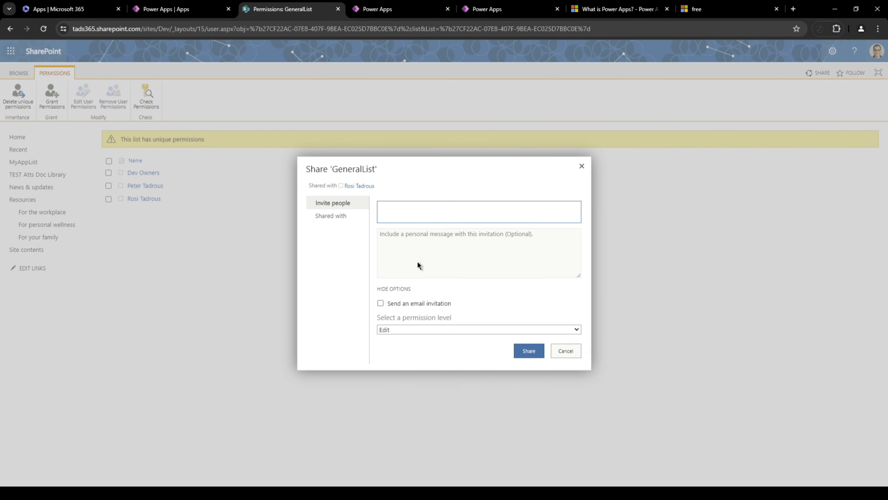
{"action": "type", "text": "test"}
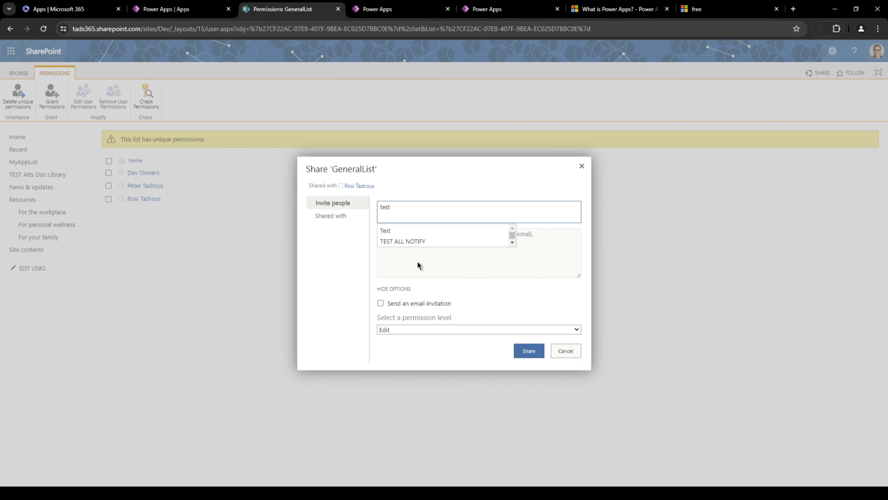
{"action": "left_click", "coordinate": [397, 231]}
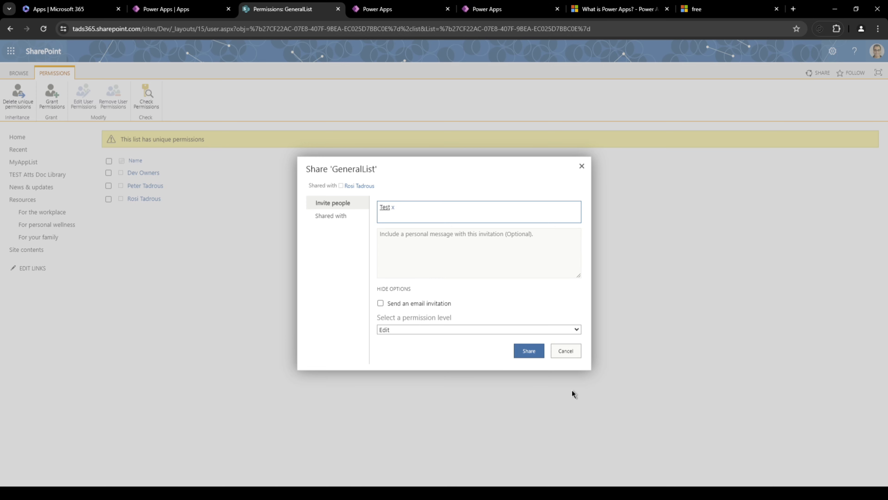
{"action": "left_click", "coordinate": [529, 351]}
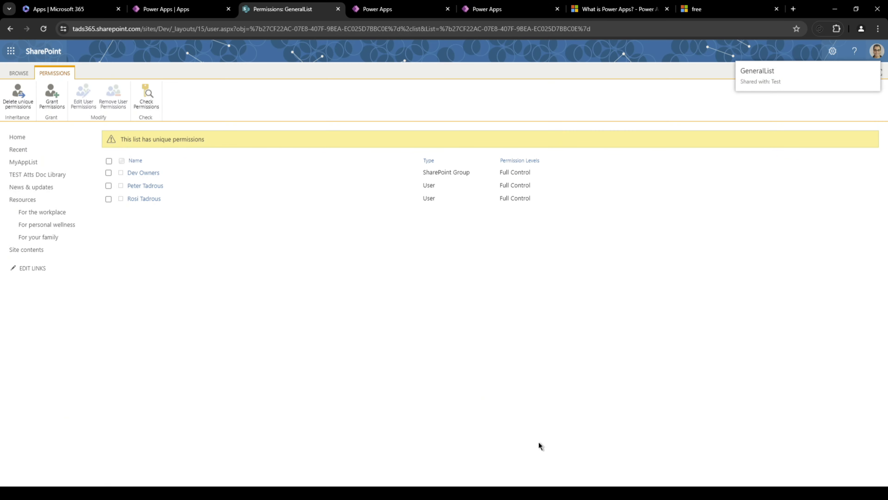
Step: Delete the GeneralList's unique permissions so it inherits from the parent site, and open the Dev site's permissions from the site settings
{"action": "left_click", "coordinate": [18, 104]}
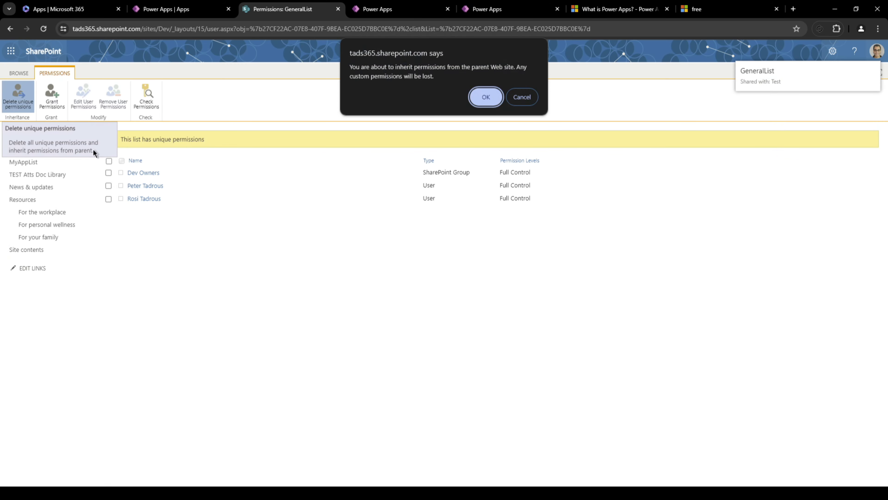
{"action": "left_click", "coordinate": [486, 97]}
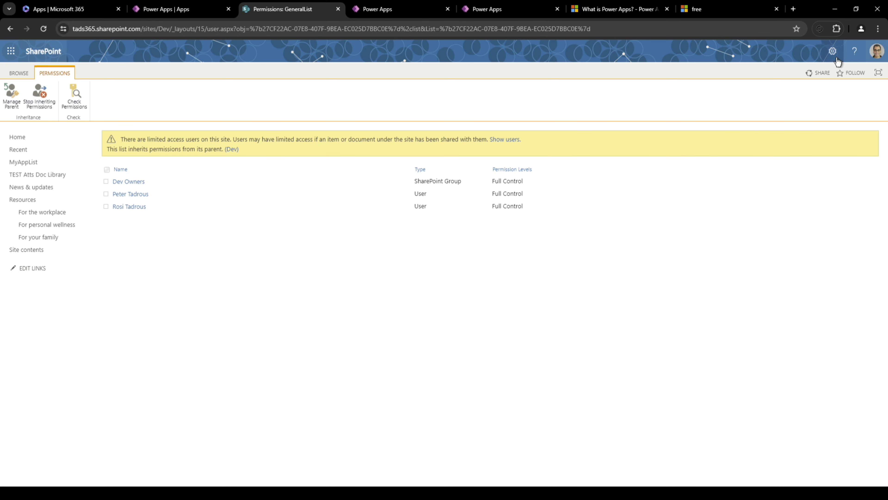
{"action": "left_click", "coordinate": [833, 51]}
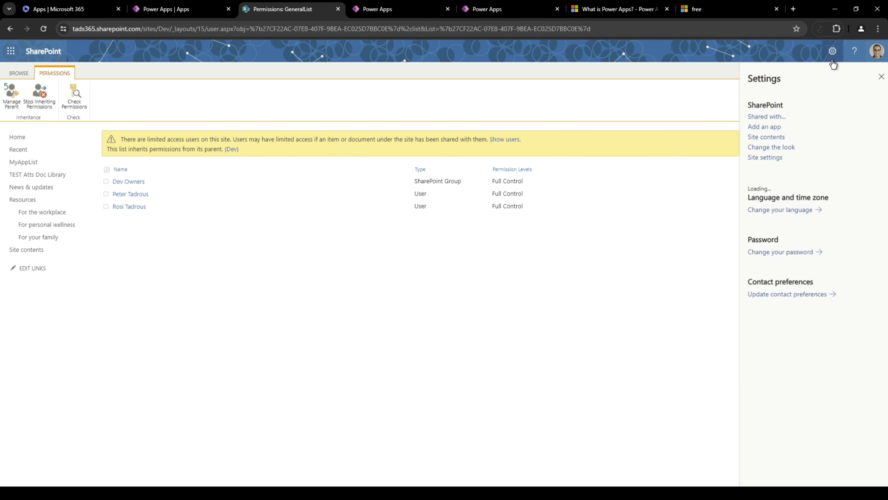
{"action": "left_click", "coordinate": [772, 158]}
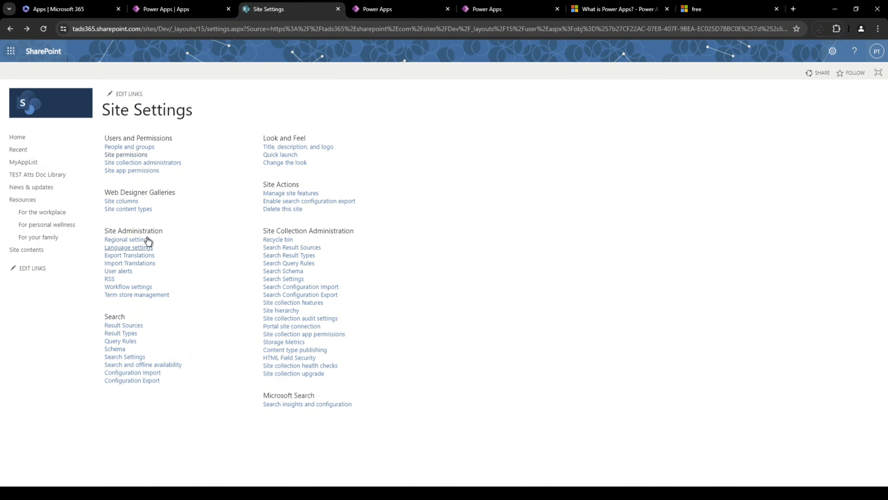
{"action": "left_click", "coordinate": [130, 155]}
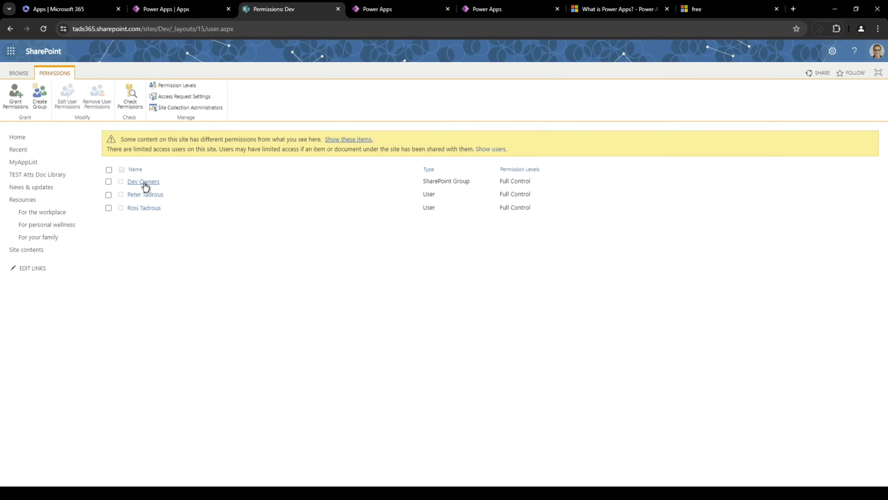
{"action": "left_click", "coordinate": [144, 183]}
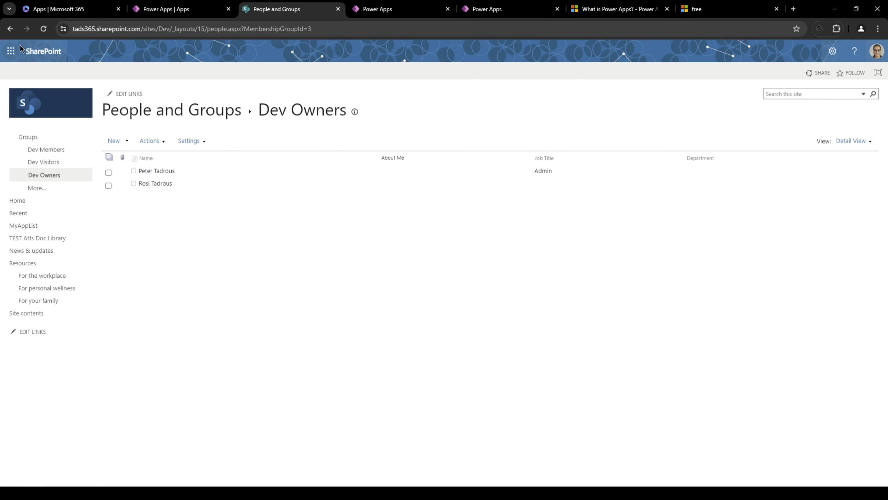
{"action": "left_click", "coordinate": [10, 29]}
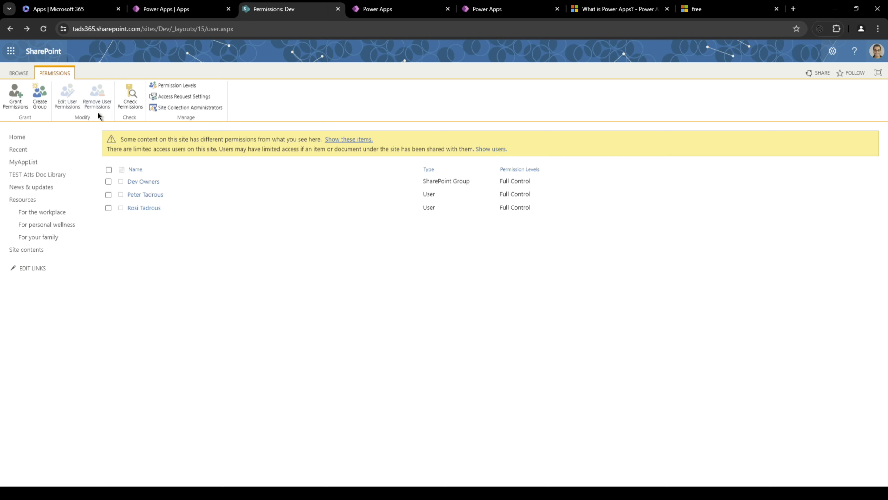
{"action": "left_click", "coordinate": [42, 96]}
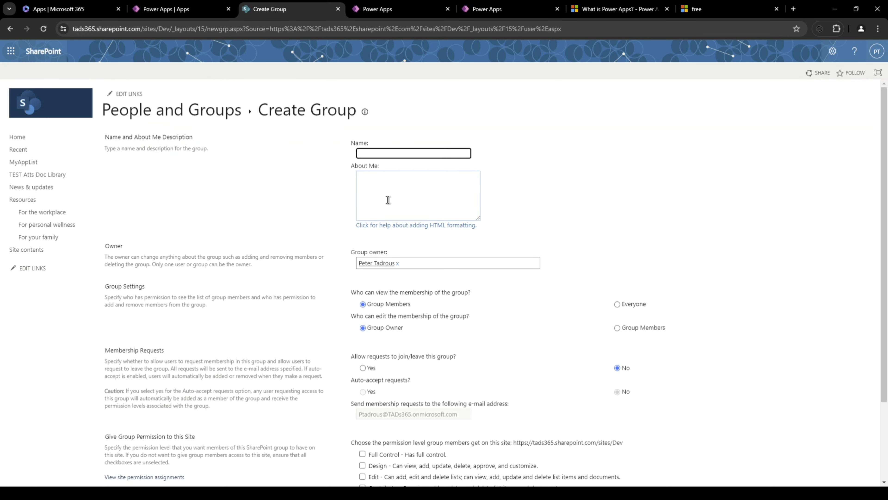
{"action": "scroll", "coordinate": [453, 298], "scroll_direction": "down", "scroll_amount": 3}
{"action": "scroll", "coordinate": [453, 298], "scroll_direction": "down", "scroll_amount": 1}
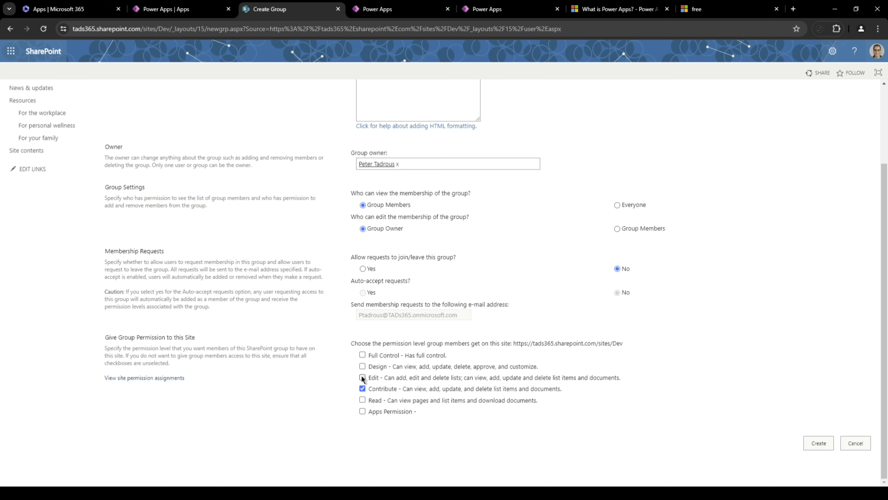
{"action": "scroll", "coordinate": [416, 409], "scroll_direction": "up", "scroll_amount": 5}
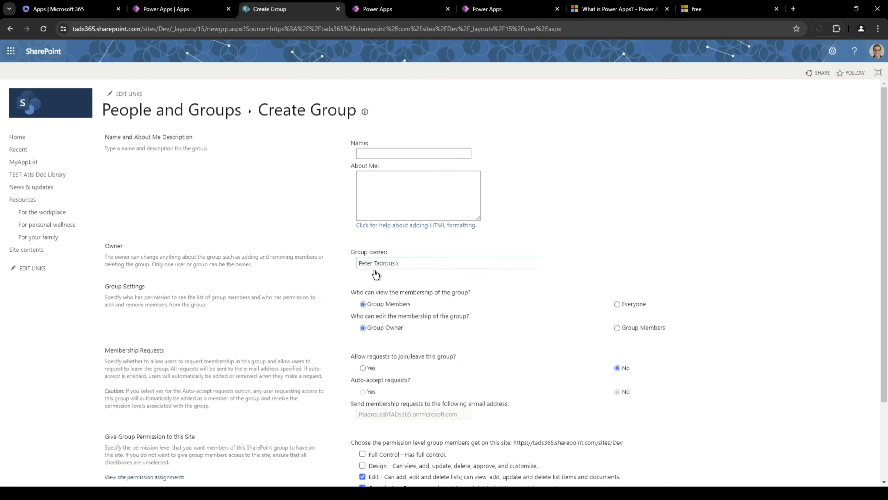
{"action": "scroll", "coordinate": [601, 386], "scroll_direction": "down", "scroll_amount": 5}
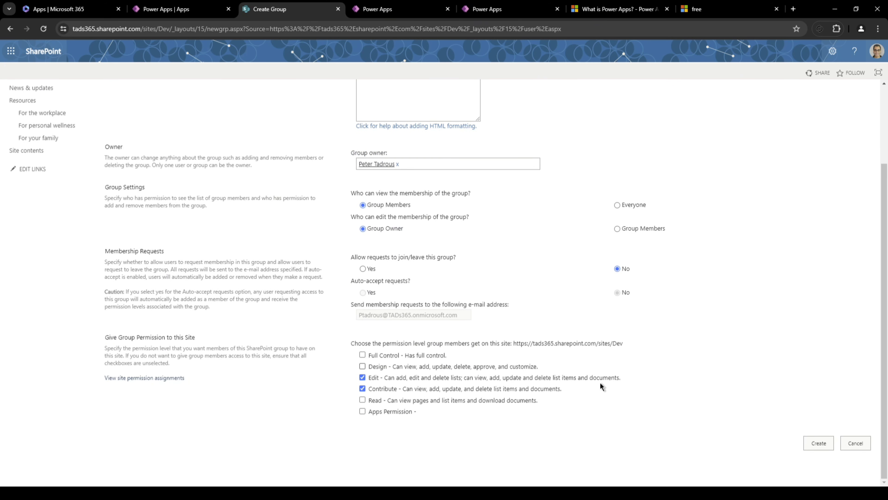
{"action": "left_click", "coordinate": [852, 445]}
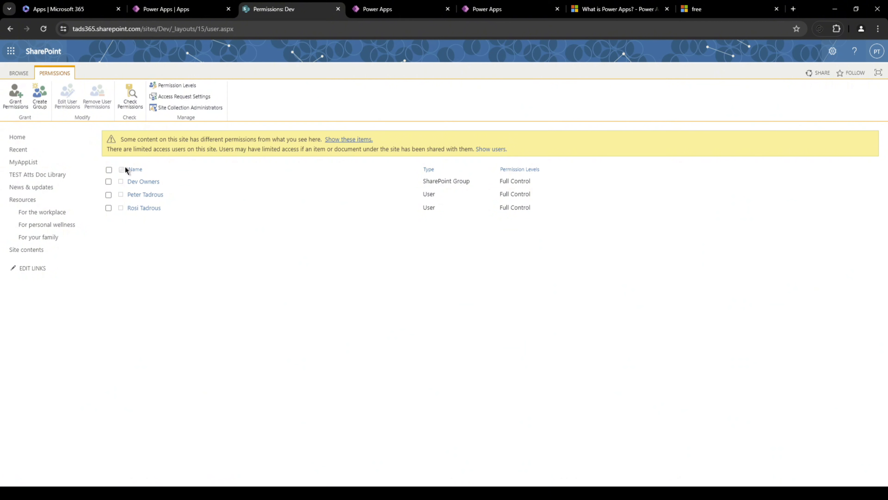
Step: Open the Dev Owners group and add the Test account as a member, with the email invitation turned off
{"action": "left_click", "coordinate": [137, 182]}
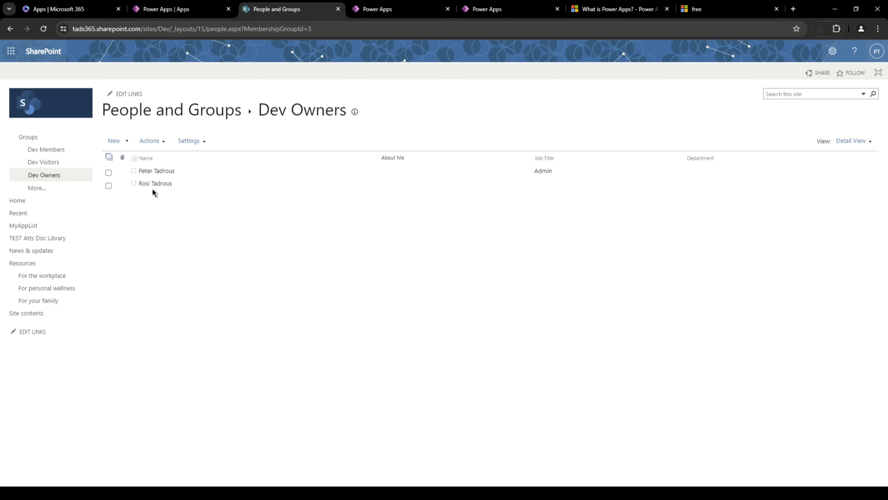
{"action": "left_click", "coordinate": [127, 141]}
{"action": "left_click", "coordinate": [138, 157]}
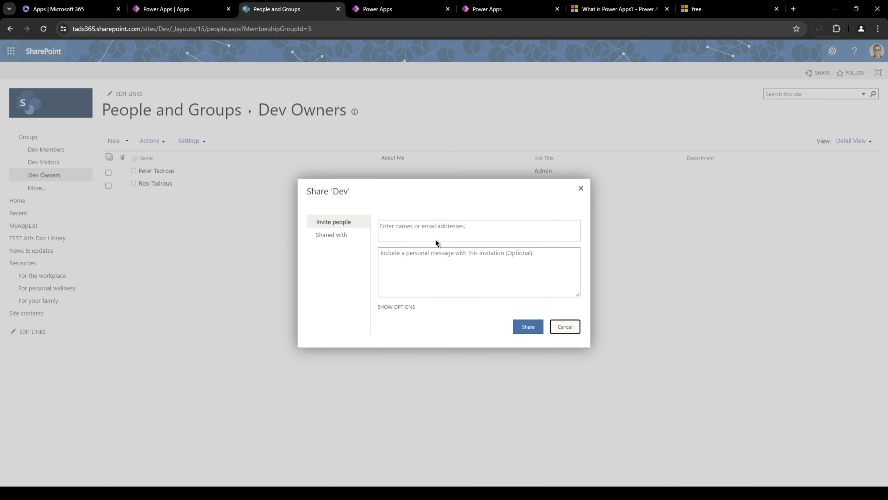
{"action": "left_click", "coordinate": [427, 228]}
{"action": "type", "text": "test"}
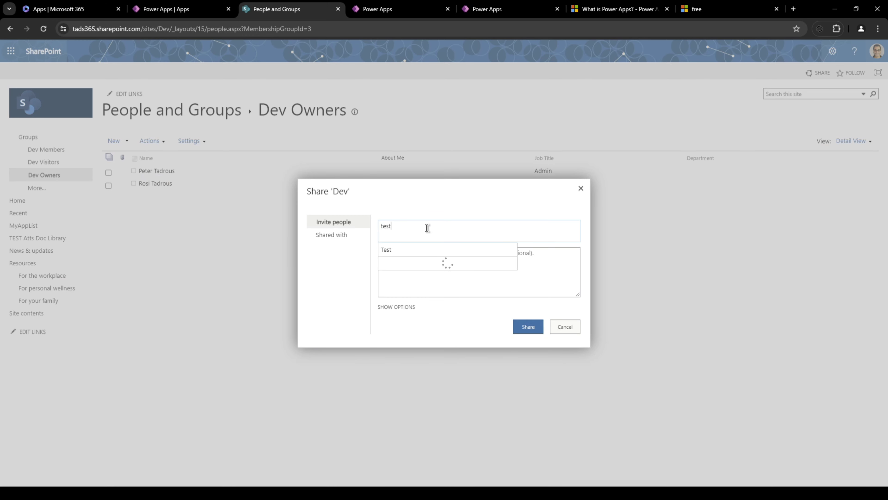
{"action": "left_click", "coordinate": [433, 251]}
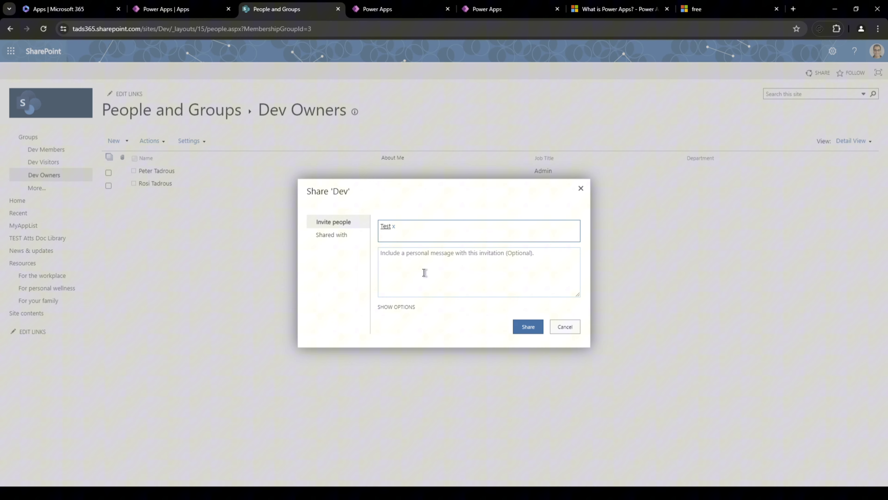
{"action": "left_click", "coordinate": [406, 307]}
{"action": "left_click", "coordinate": [413, 314]}
{"action": "left_click", "coordinate": [528, 336]}
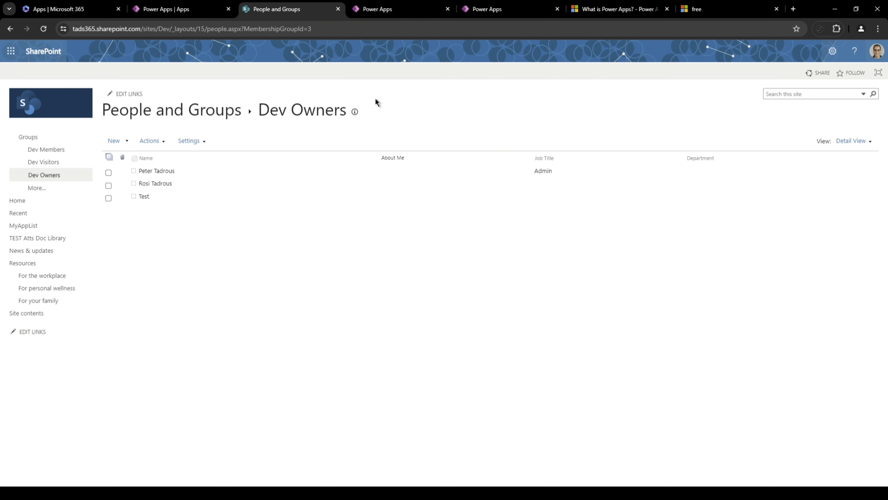
Step: Switch to Power Apps, open the details of My 1st App from the apps list and copy its web link
{"action": "left_click", "coordinate": [482, 13]}
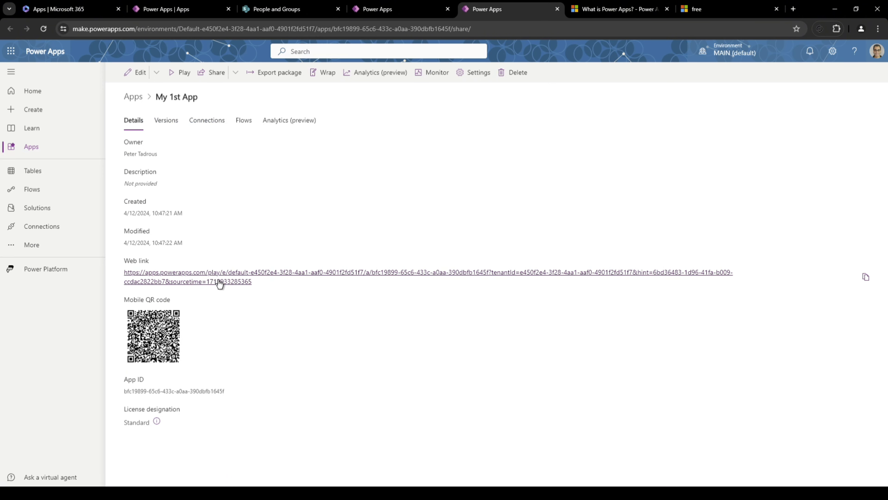
{"action": "left_click", "coordinate": [60, 149]}
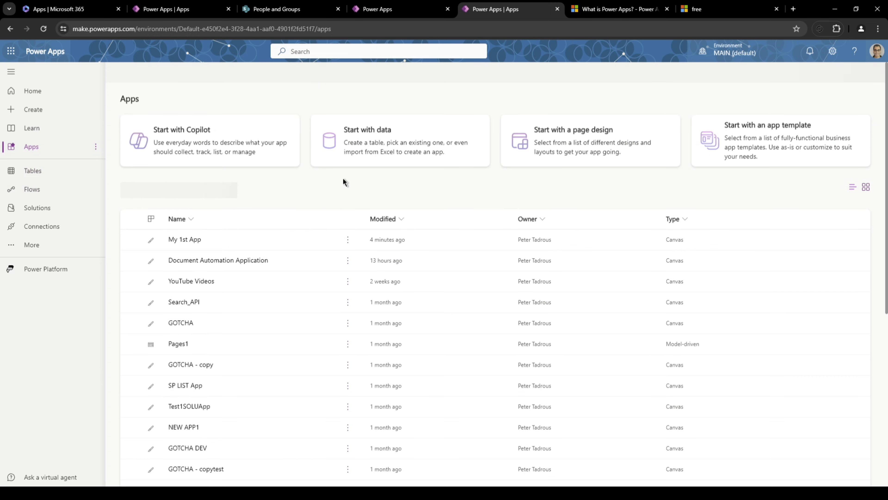
{"action": "left_click", "coordinate": [348, 235]}
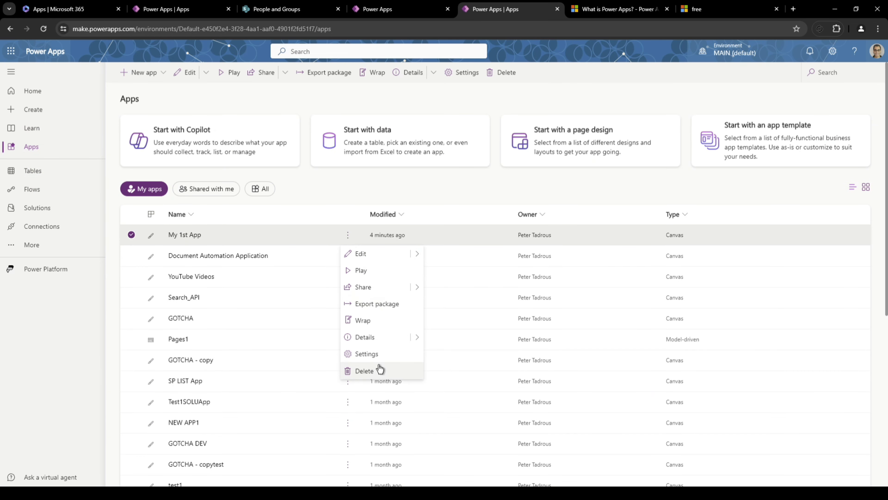
{"action": "left_click", "coordinate": [367, 338]}
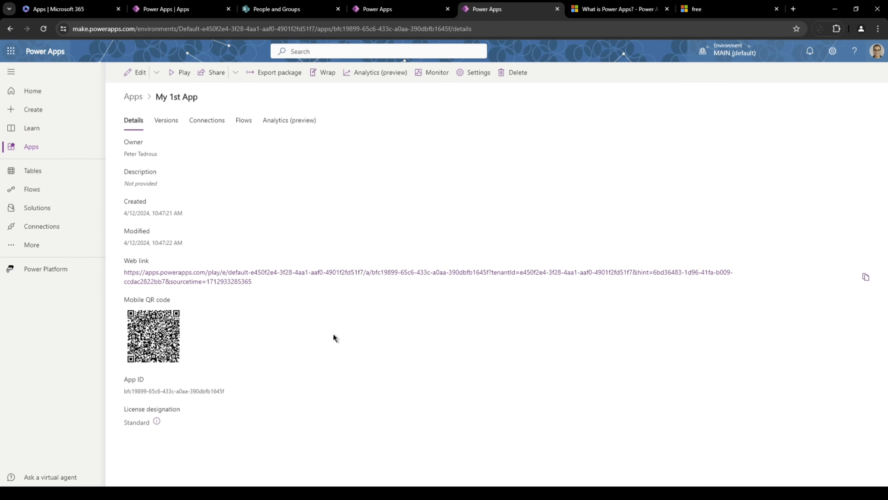
{"action": "left_click_drag", "start_coordinate": [252, 282], "coordinate": [120, 304]}
{"action": "key", "text": "ctrl+c"}
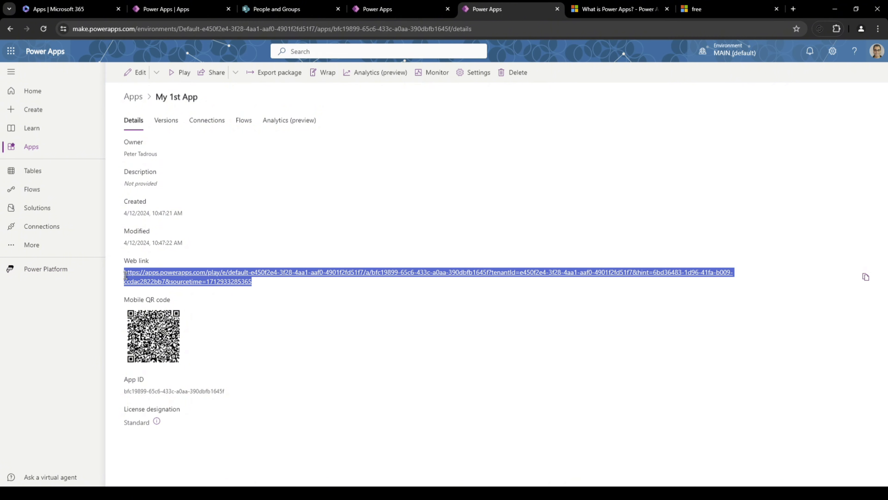
{"action": "left_click", "coordinate": [186, 325]}
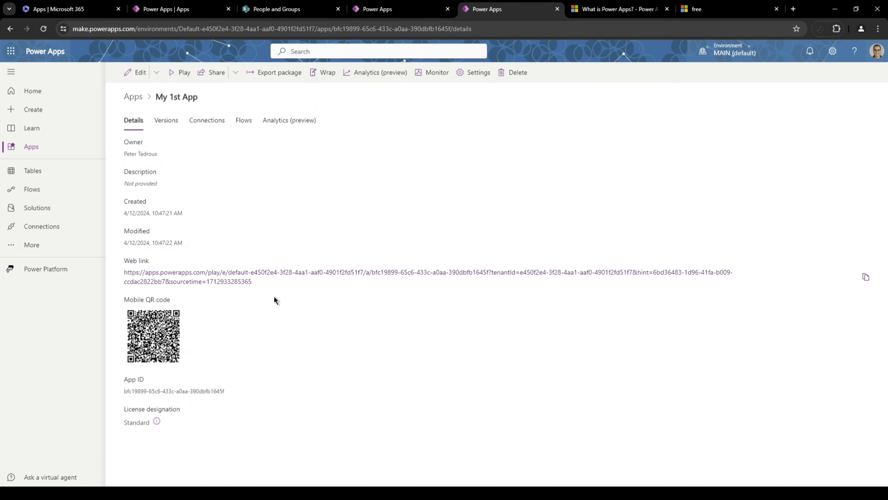
Step: Open the copied app link in a new browser tab and allow the app to use the SharePoint connection
{"action": "left_click", "coordinate": [795, 10]}
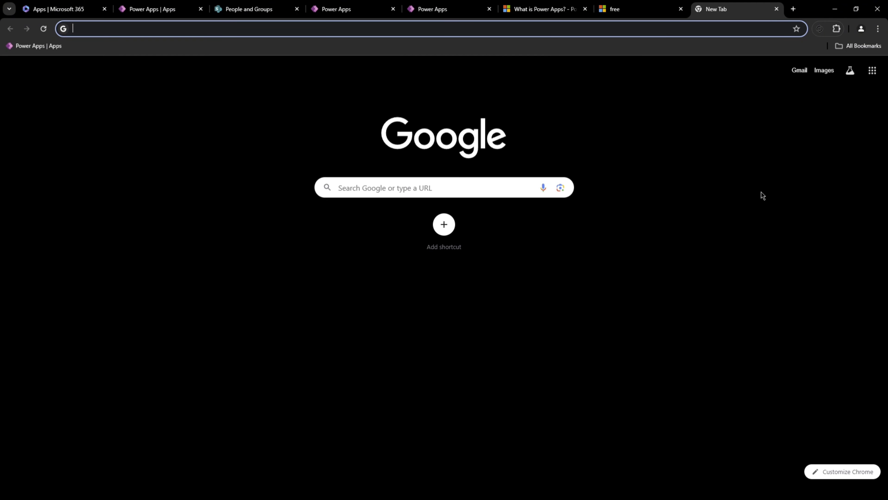
{"action": "key", "text": "ctrl+v"}
{"action": "key", "text": "Return"}
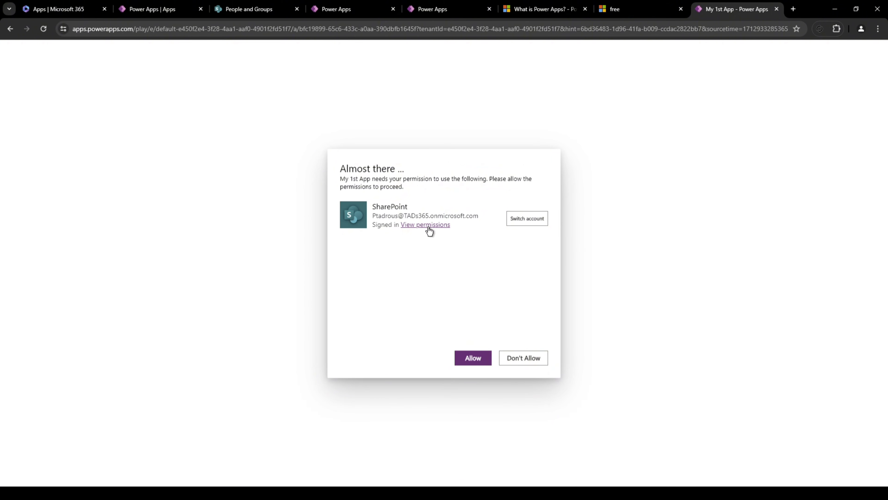
{"action": "left_click", "coordinate": [473, 359]}
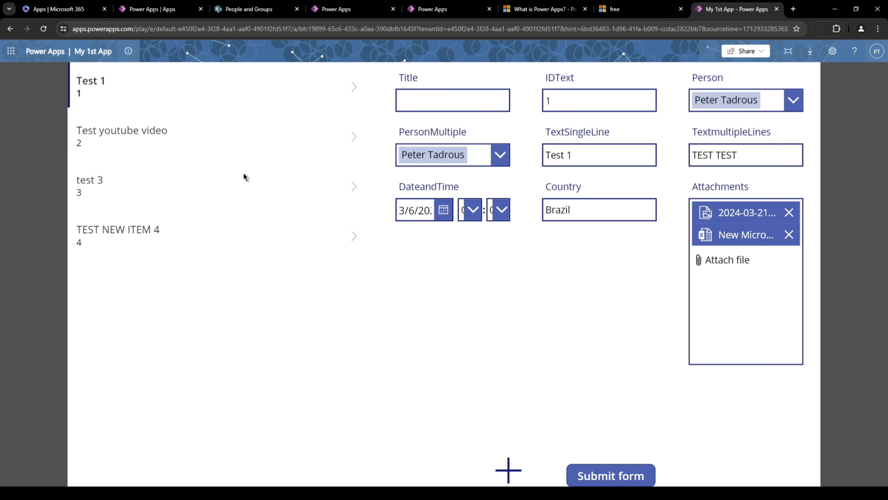
Step: Open the test 3 item from the gallery and change its TextSingleLine value to "test 33"
{"action": "left_click", "coordinate": [101, 194]}
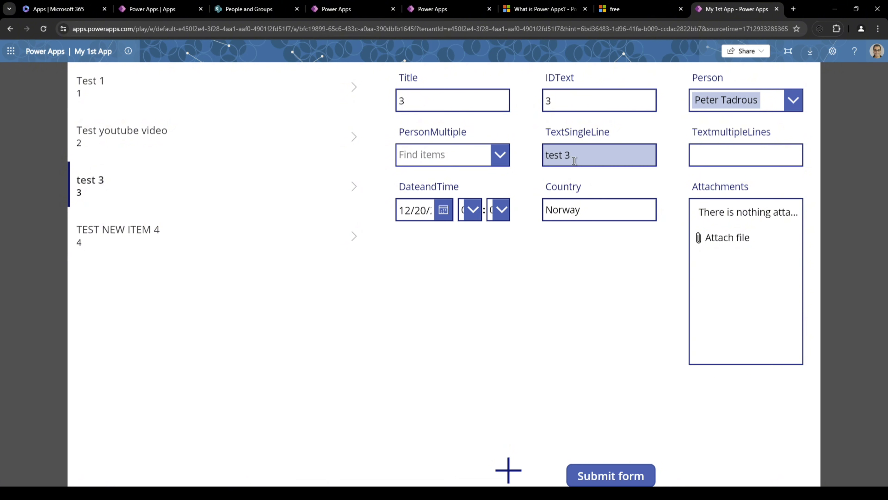
{"action": "left_click", "coordinate": [585, 163]}
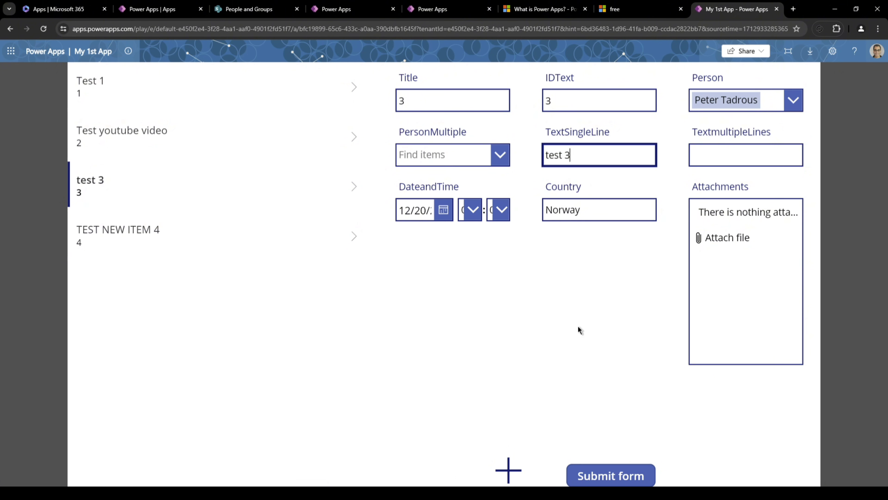
{"action": "type", "text": "3"}
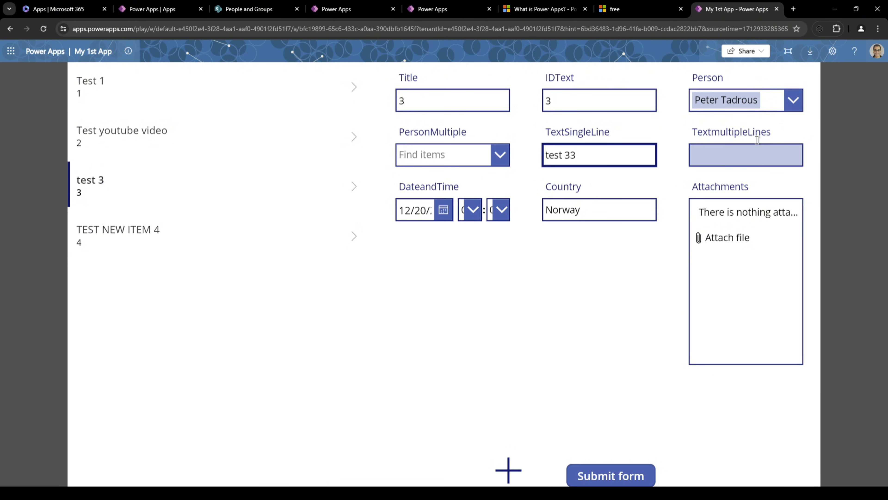
Step: Set the item's Person field to the Test account and submit the form
{"action": "left_click", "coordinate": [780, 104]}
{"action": "left_click", "coordinate": [763, 104]}
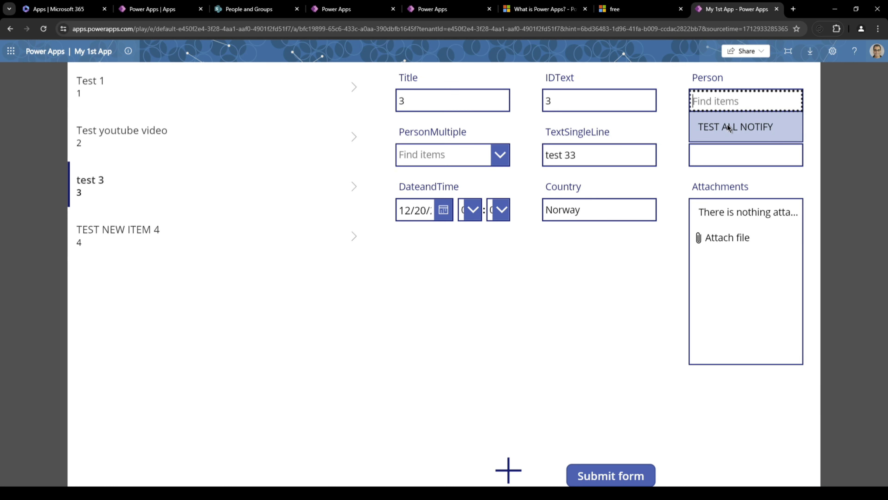
{"action": "type", "text": "test"}
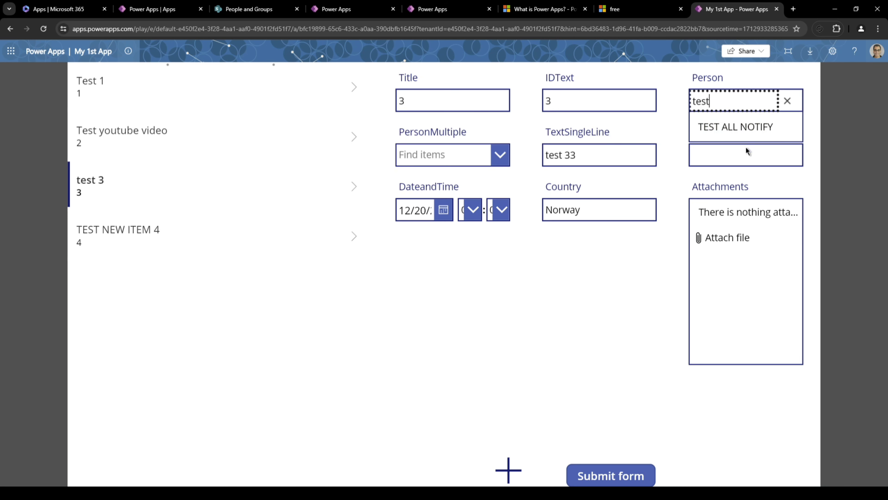
{"action": "key", "text": "BackSpace"}
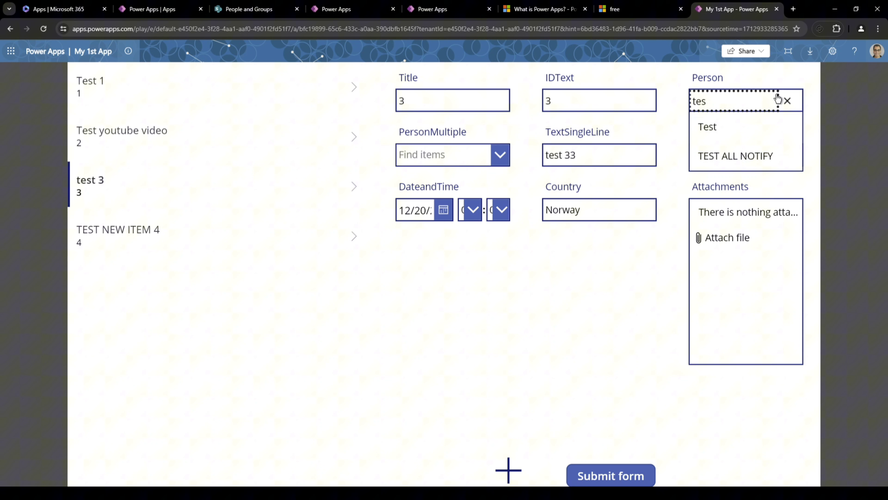
{"action": "left_click", "coordinate": [747, 119]}
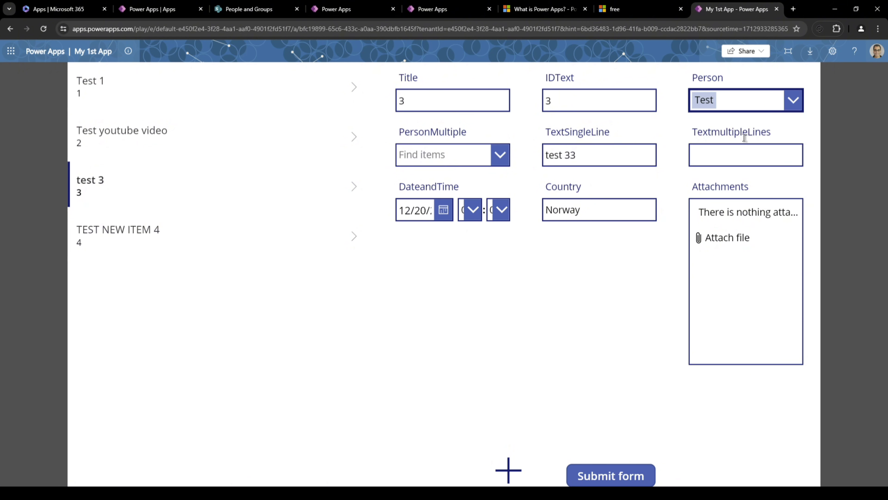
{"action": "left_click", "coordinate": [616, 476]}
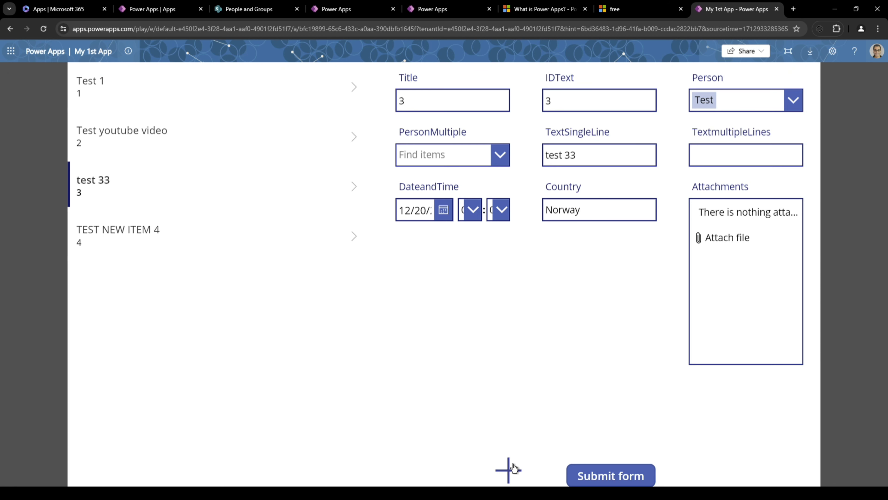
Step: Create and submit a new item with IDText 5 and TextSingleLine 5, and open it from the gallery
{"action": "left_click", "coordinate": [509, 470]}
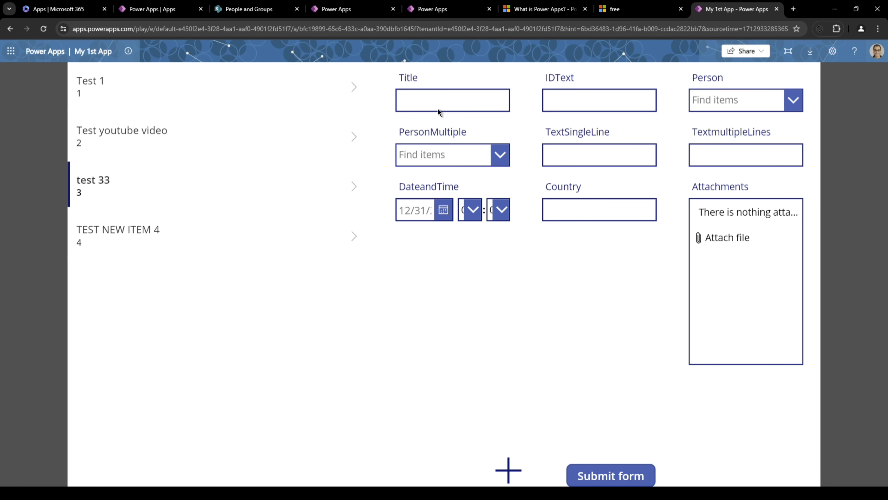
{"action": "left_click", "coordinate": [557, 111]}
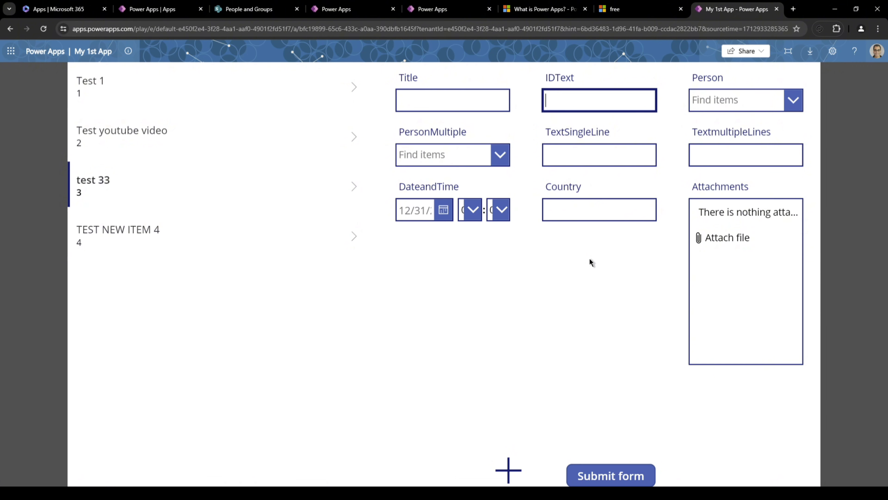
{"action": "type", "text": "5"}
{"action": "left_click", "coordinate": [619, 160]}
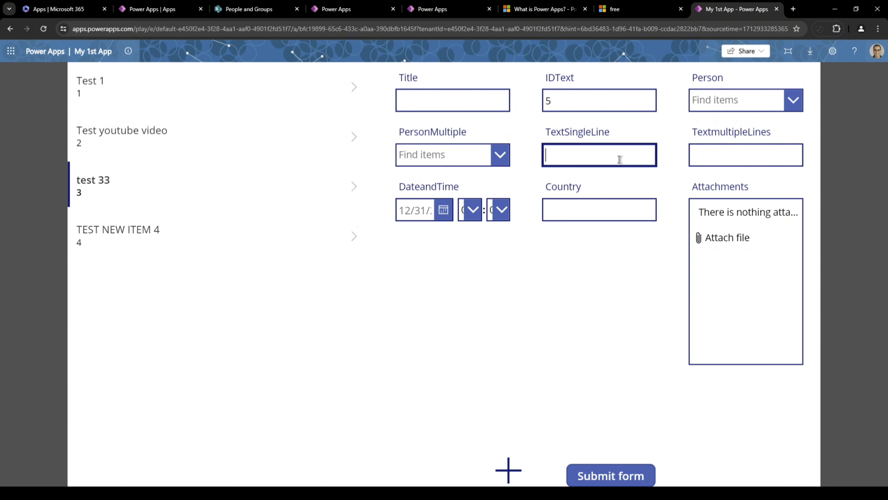
{"action": "type", "text": "5"}
{"action": "left_click", "coordinate": [589, 480]}
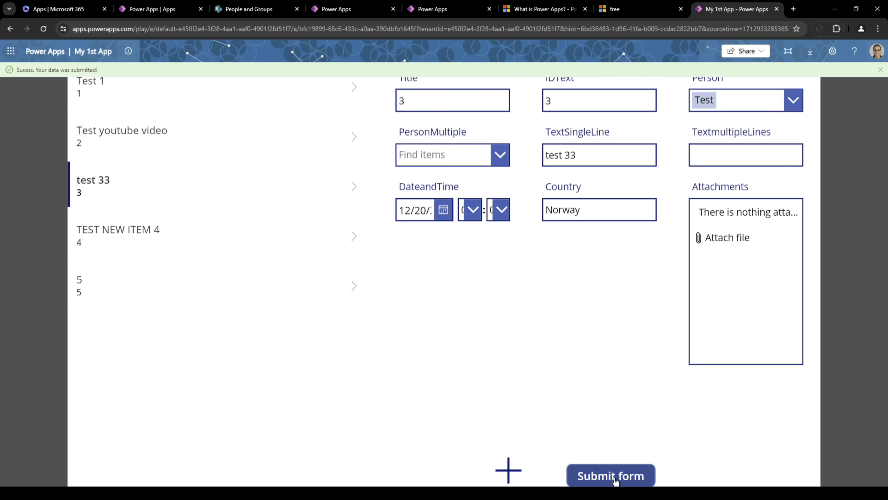
{"action": "left_click", "coordinate": [158, 285]}
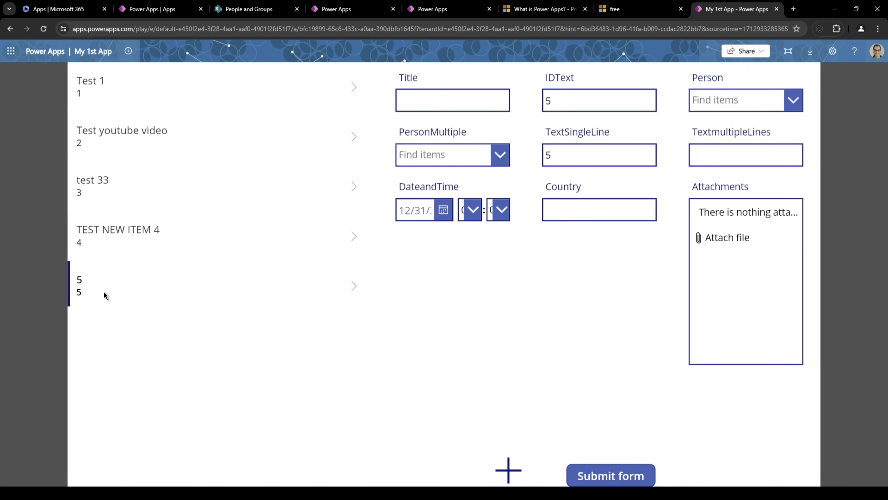